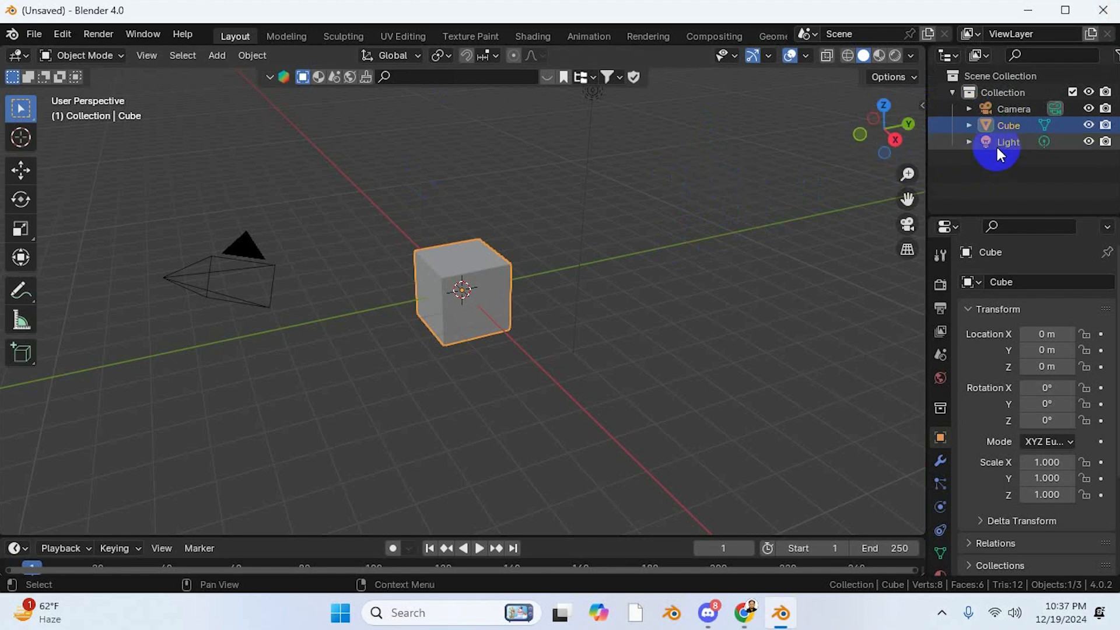
# - Delete the default light, cube and camera from the scene
pyautogui.press('Delete')
pyautogui.click(1005, 127)
pyautogui.press('Delete')
pyautogui.click(1013, 111)
pyautogui.press('Delete')
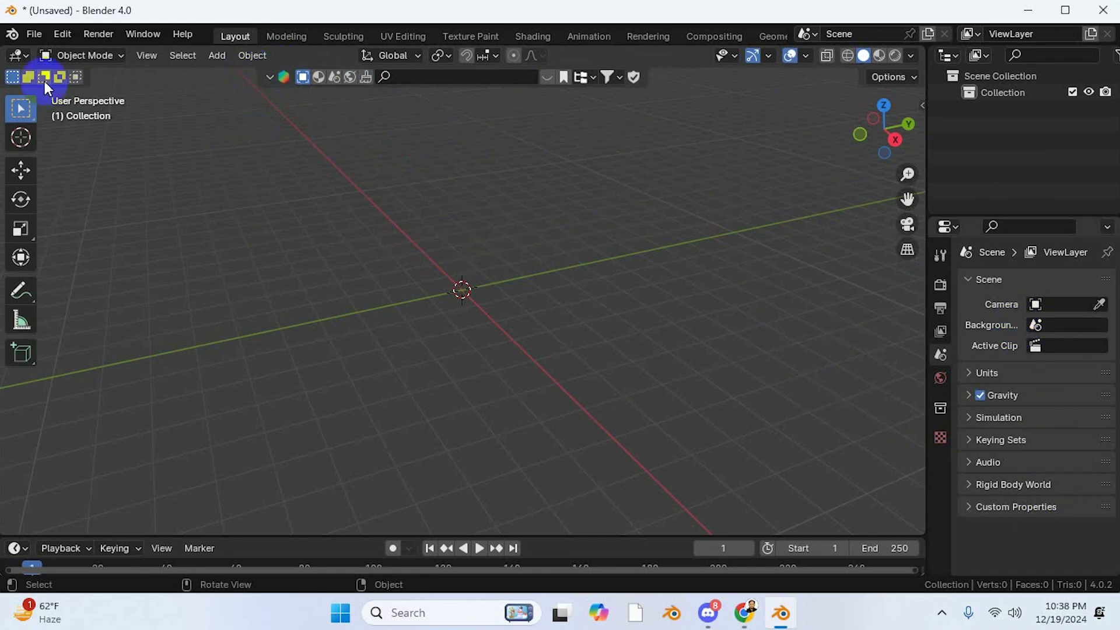
# - Show the Image Editor and the Outliner in the main area, and return it to the 3D Viewport
pyautogui.click(27, 52)
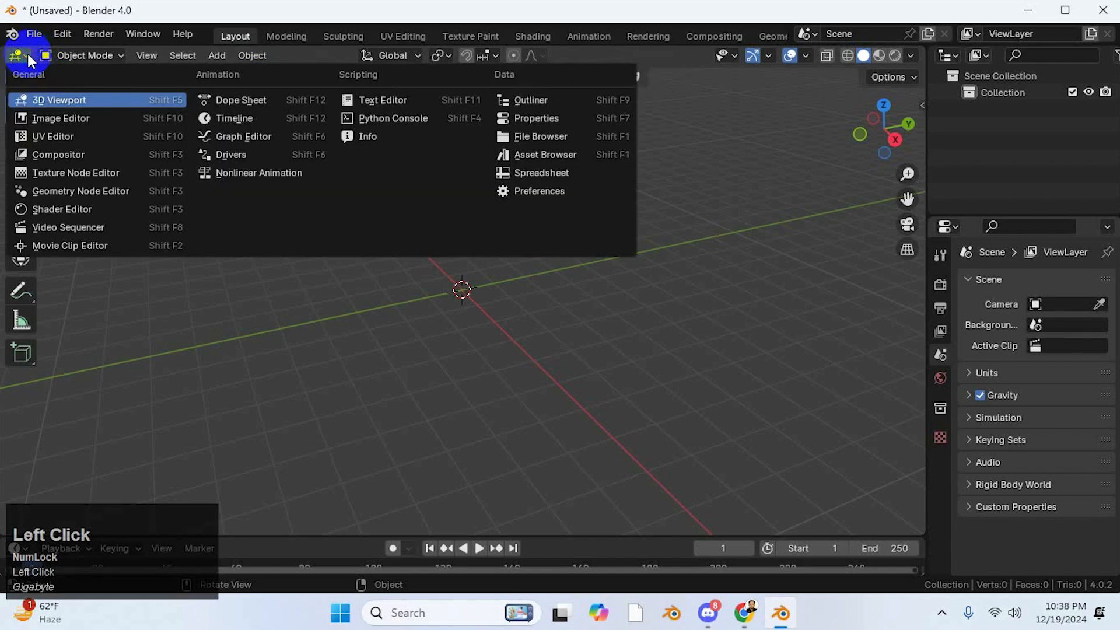
pyautogui.click(51, 117)
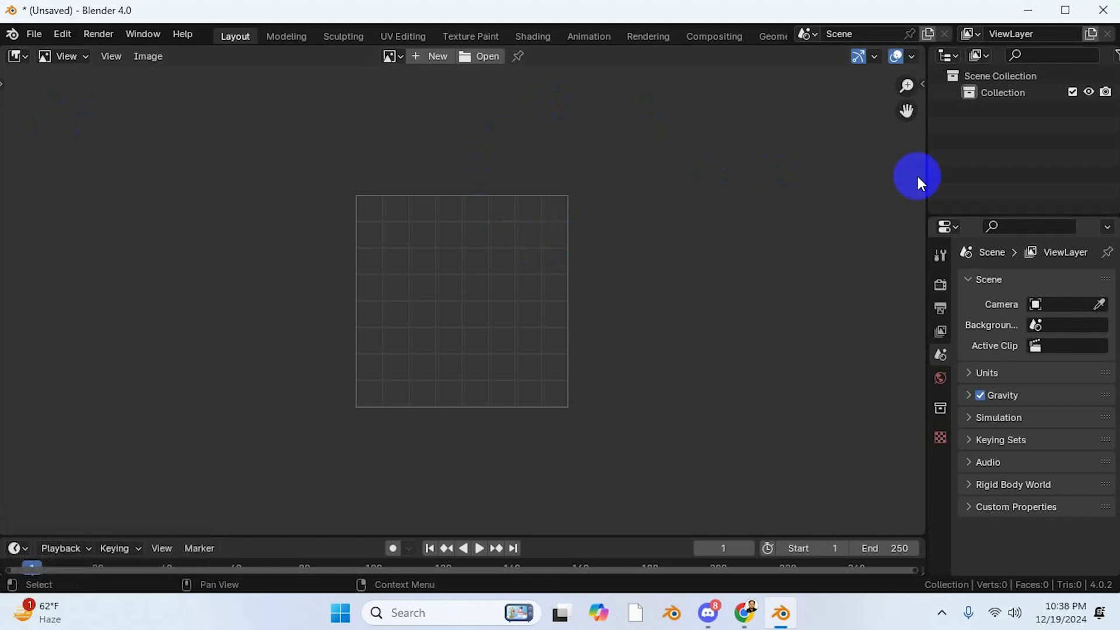
pyautogui.click(27, 55)
pyautogui.click(521, 116)
pyautogui.click(27, 56)
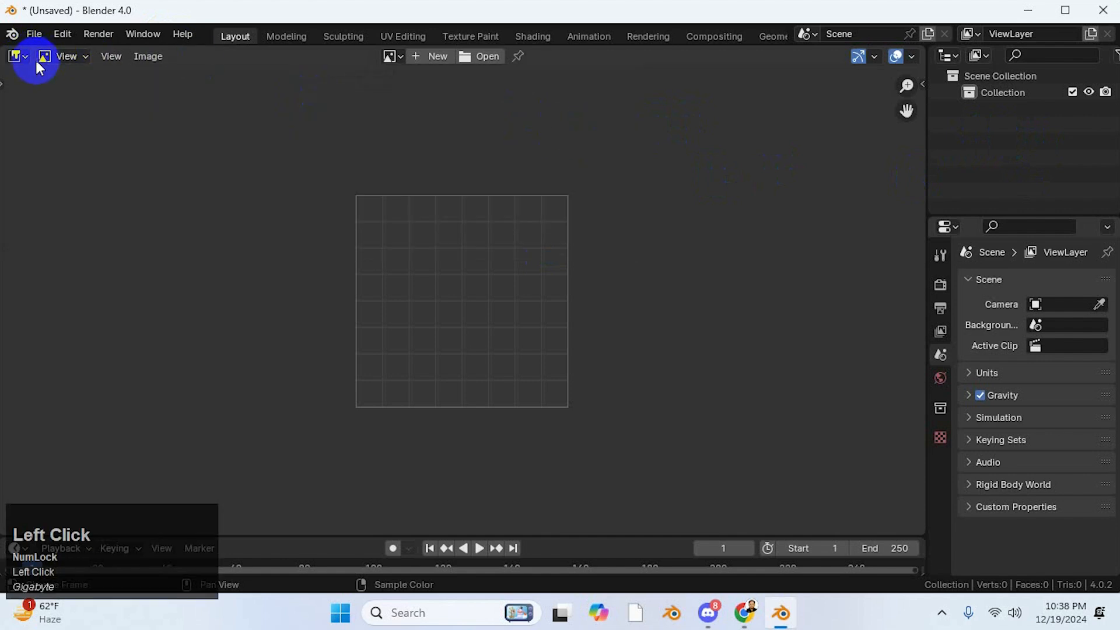
pyautogui.click(453, 121)
pyautogui.click(18, 56)
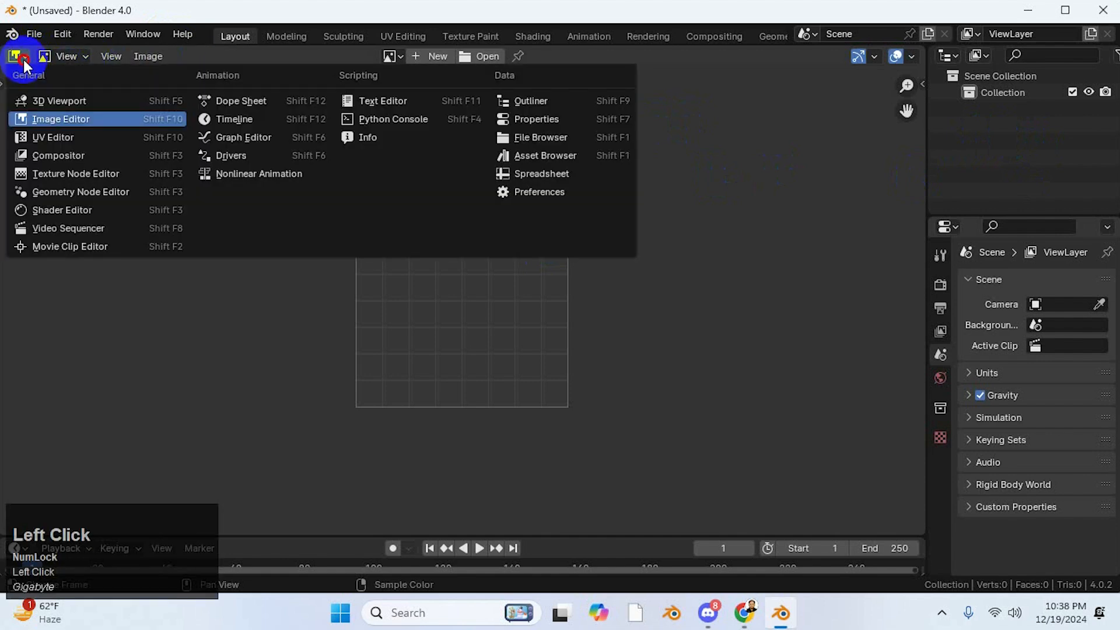
pyautogui.click(531, 101)
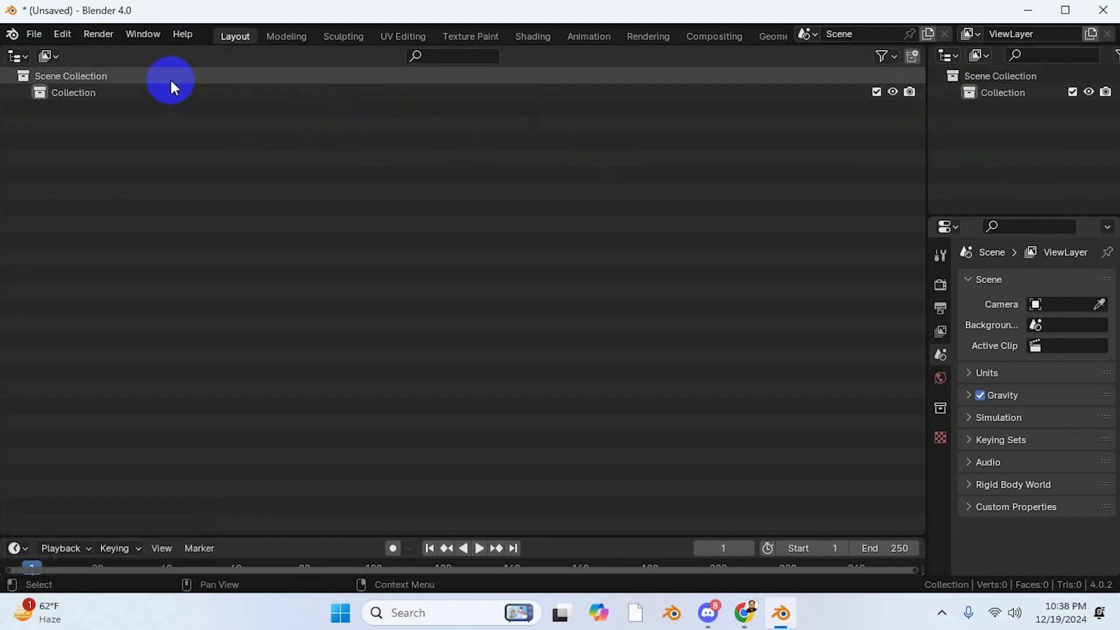
pyautogui.click(27, 55)
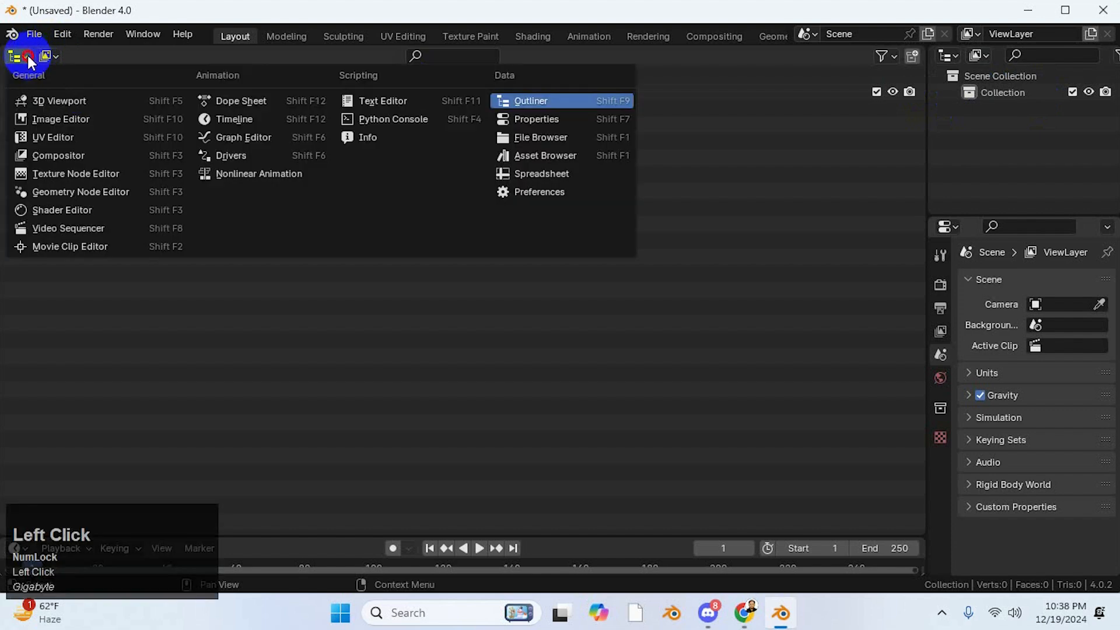
pyautogui.click(46, 99)
pyautogui.click(472, 213)
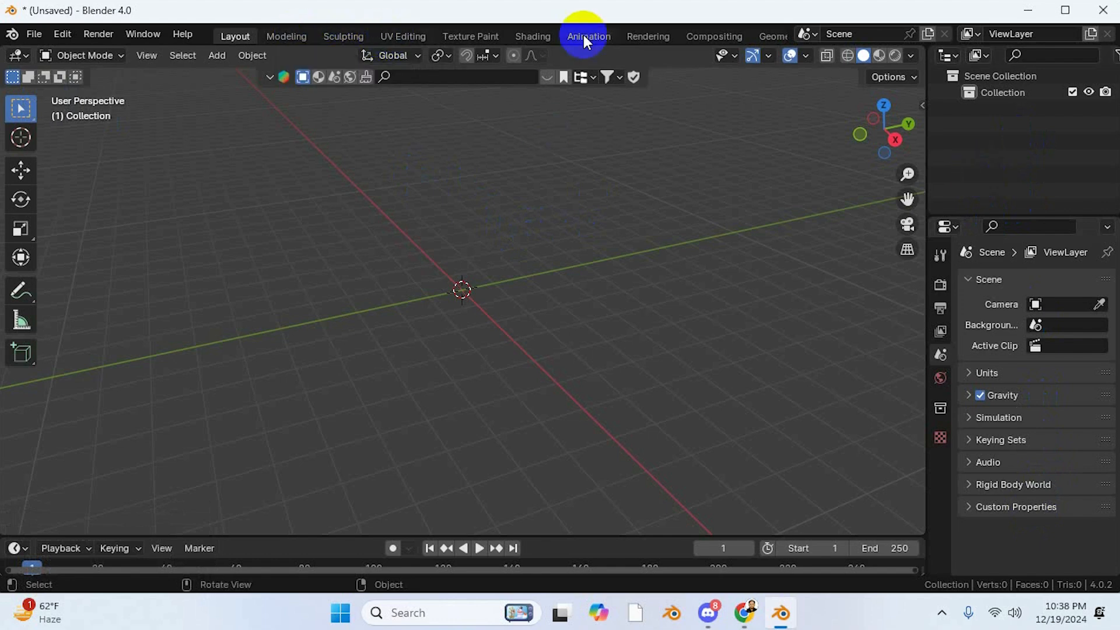
# - Look through the Modeling, Sculpting, UV Editing and Texture Paint workspaces and return to the Layout workspace
pyautogui.click(295, 36)
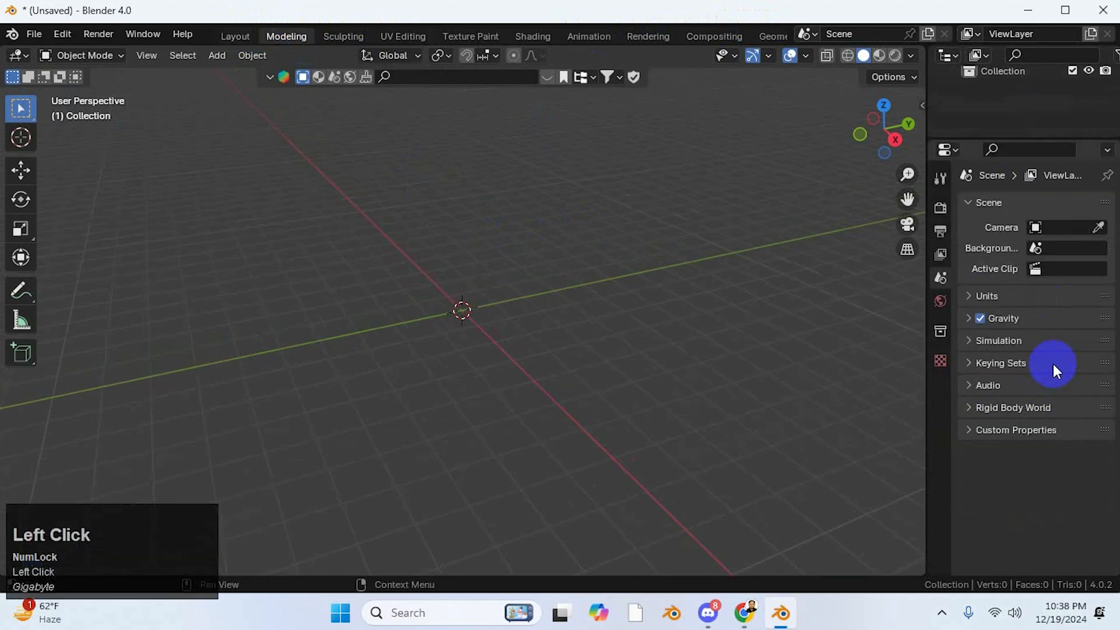
pyautogui.click(337, 37)
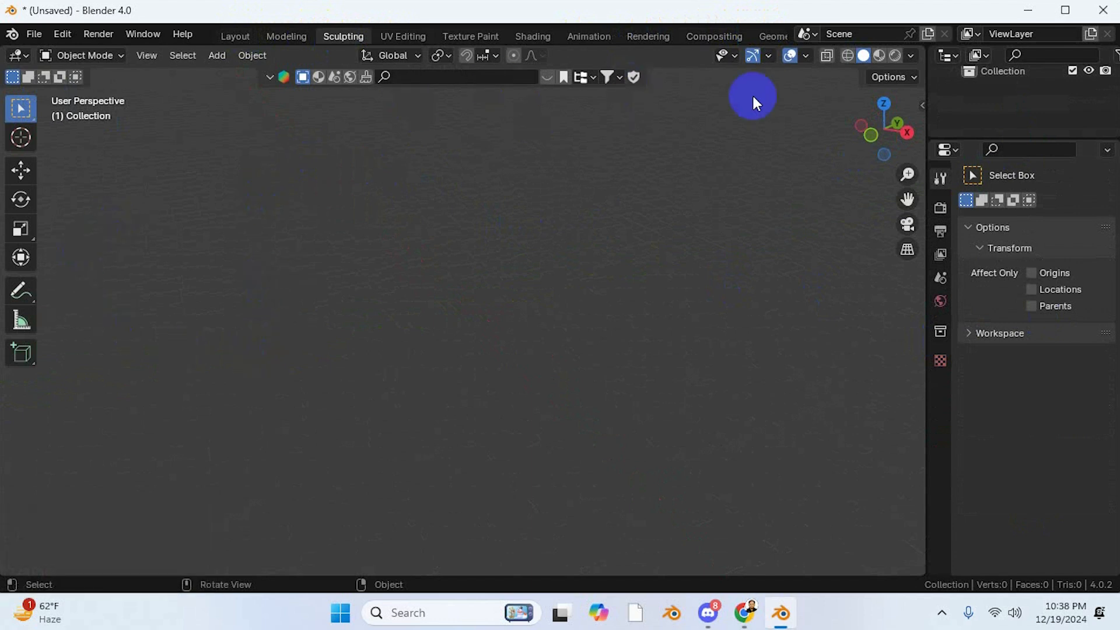
pyautogui.click(397, 38)
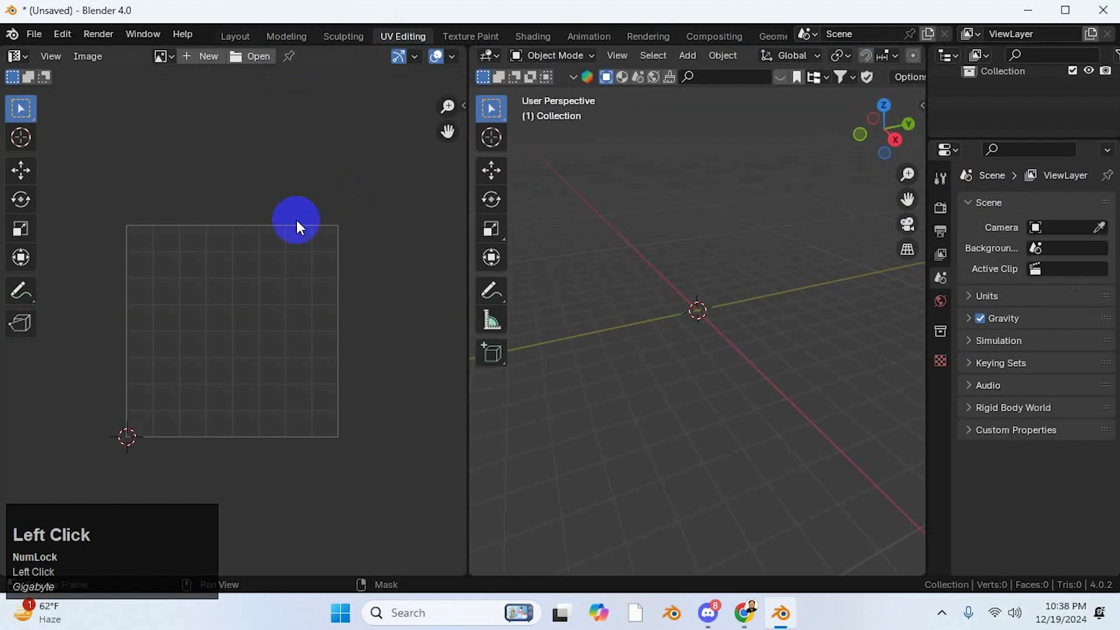
pyautogui.click(470, 37)
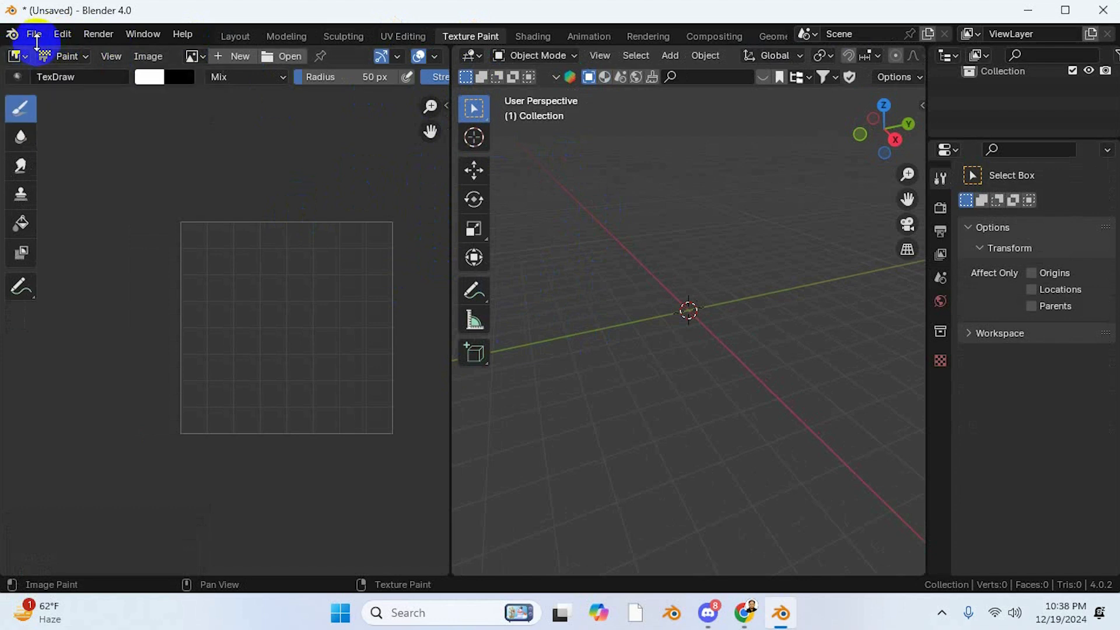
pyautogui.click(234, 35)
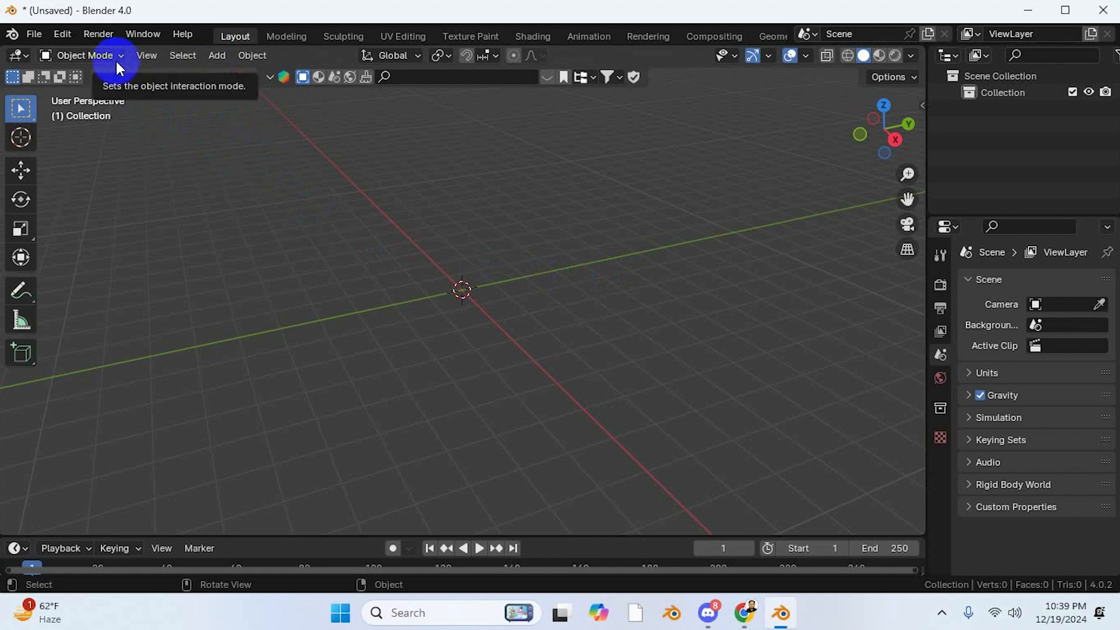
pyautogui.click(213, 57)
pyautogui.moveTo(233, 76)
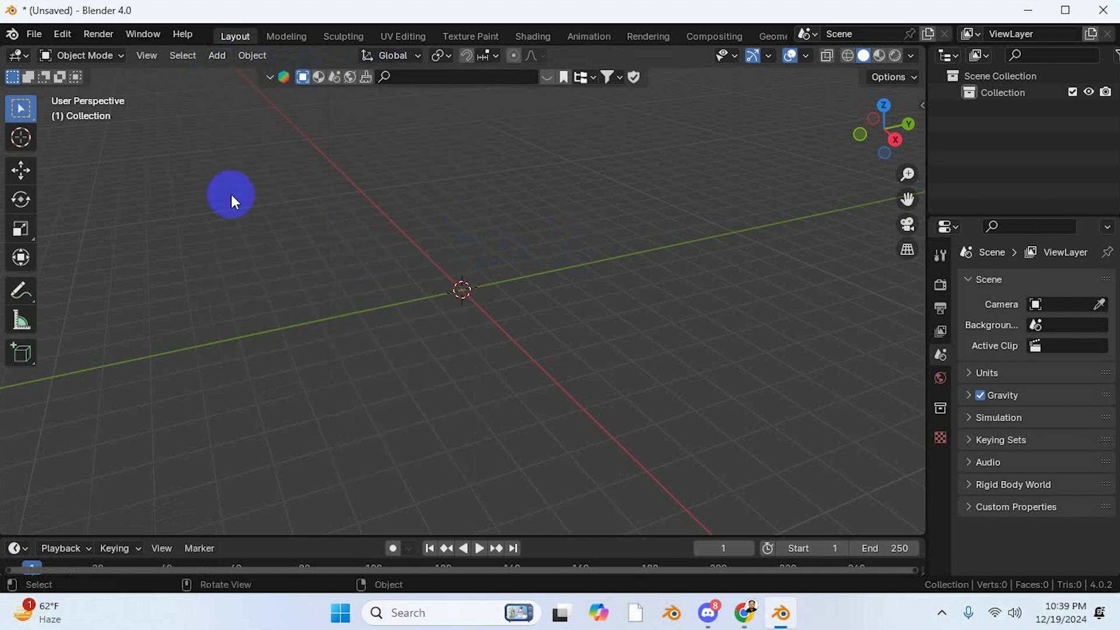
pyautogui.press('shift')
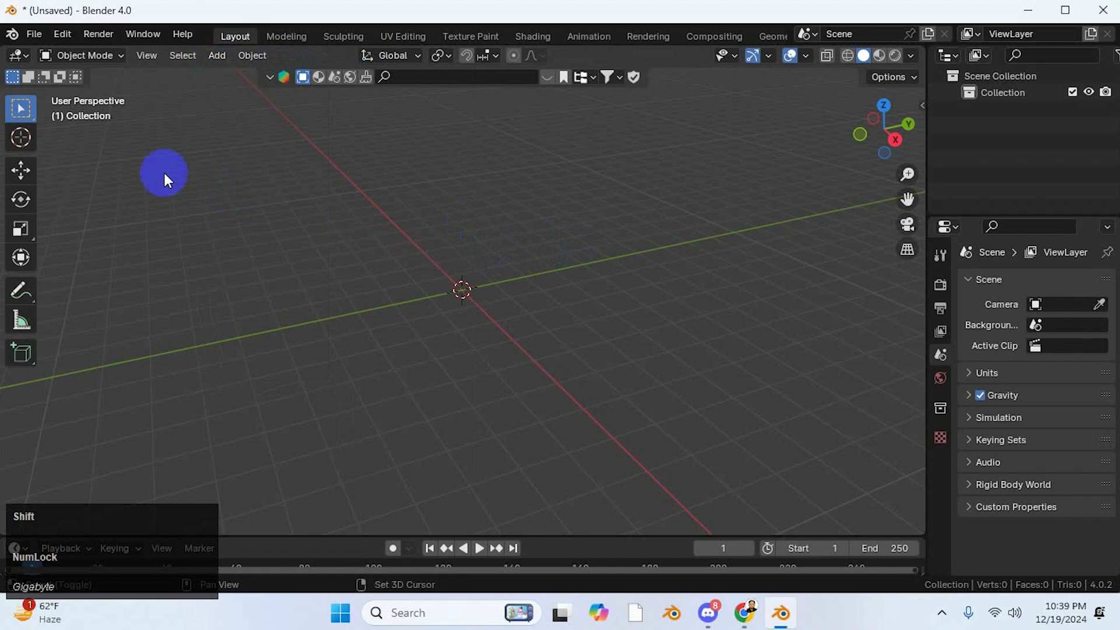
pyautogui.hotkey('shift', 'a')
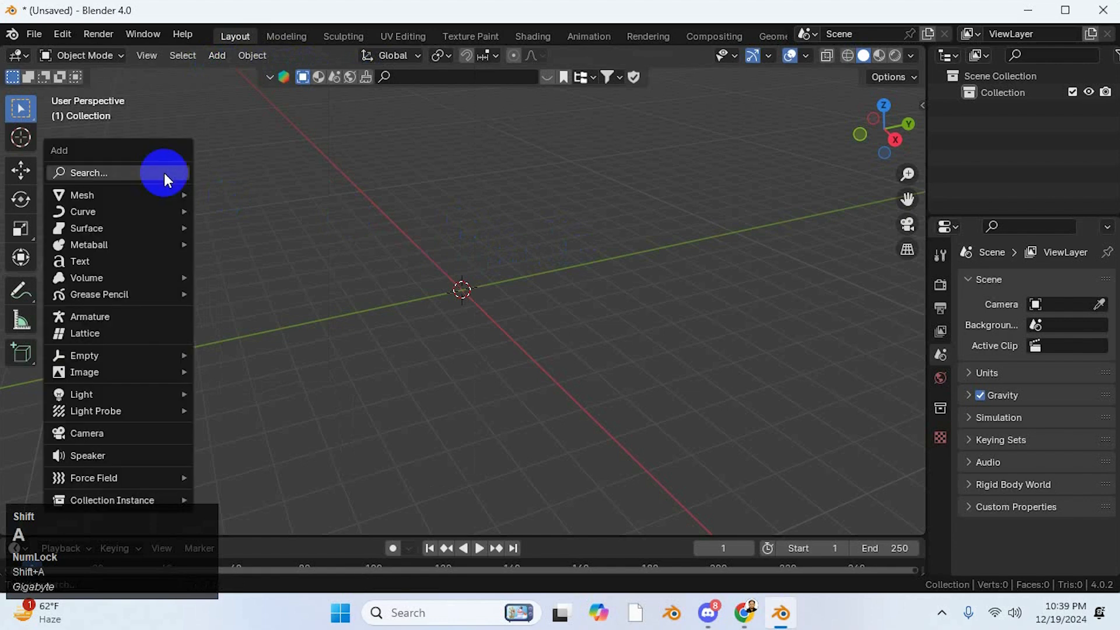
pyautogui.moveTo(160, 192)
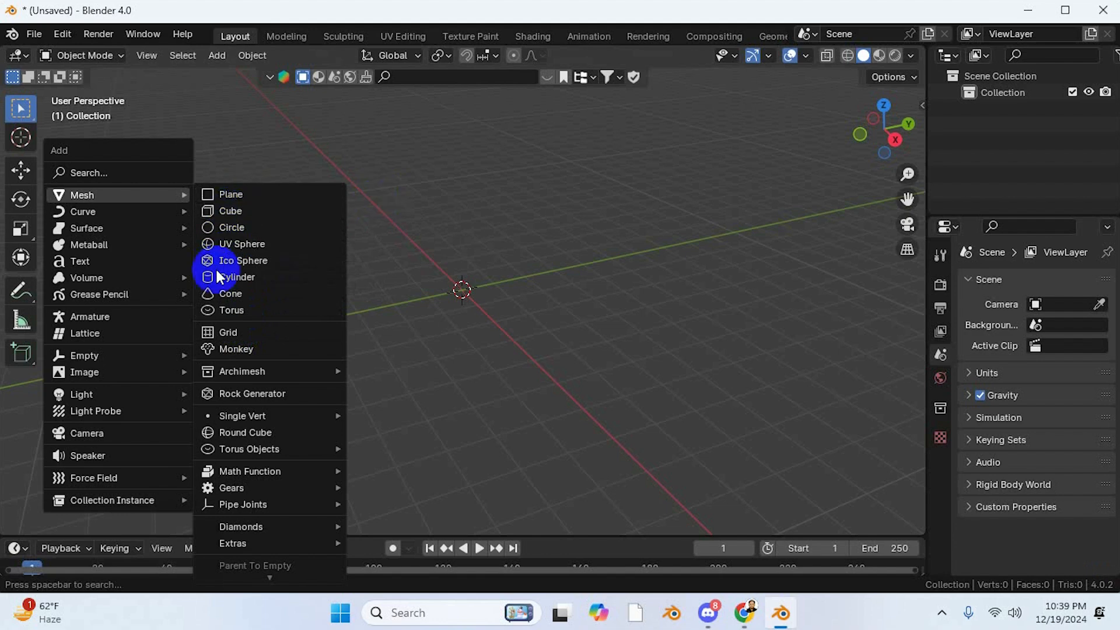
pyautogui.click(383, 191)
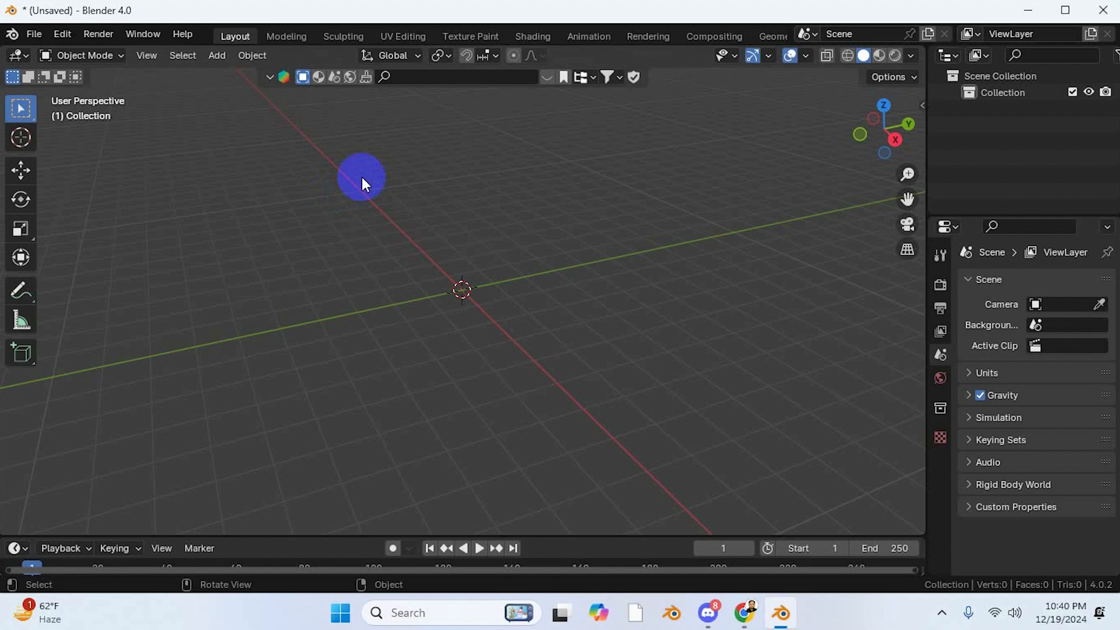
# - Add a cube mesh to the empty scene
pyautogui.press('Num_Lock')
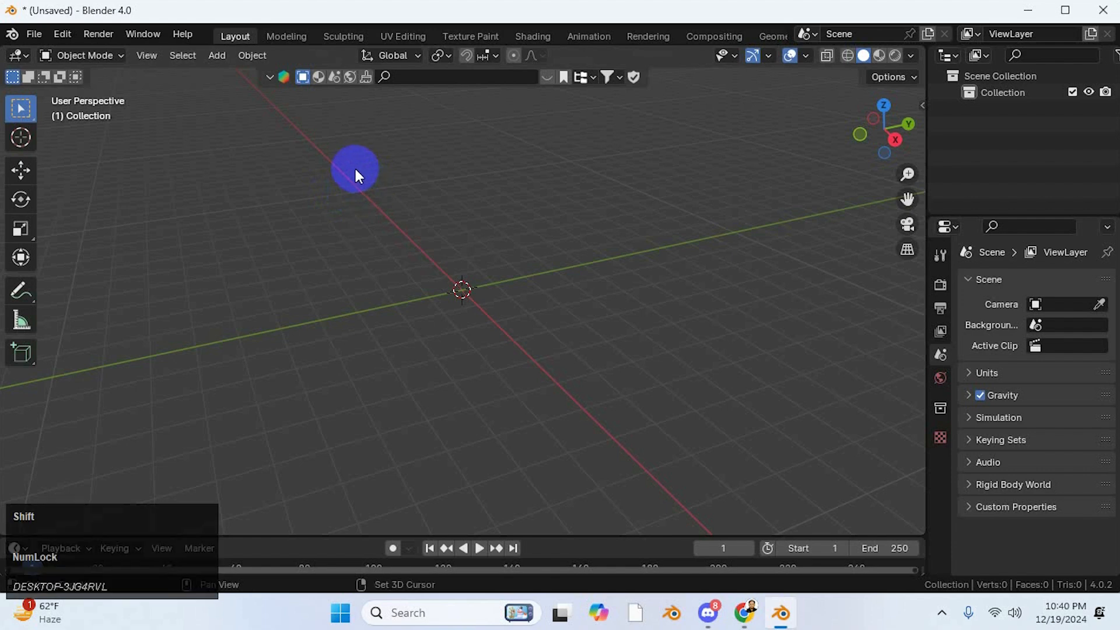
pyautogui.hotkey('shift', 'a')
pyautogui.moveTo(312, 193)
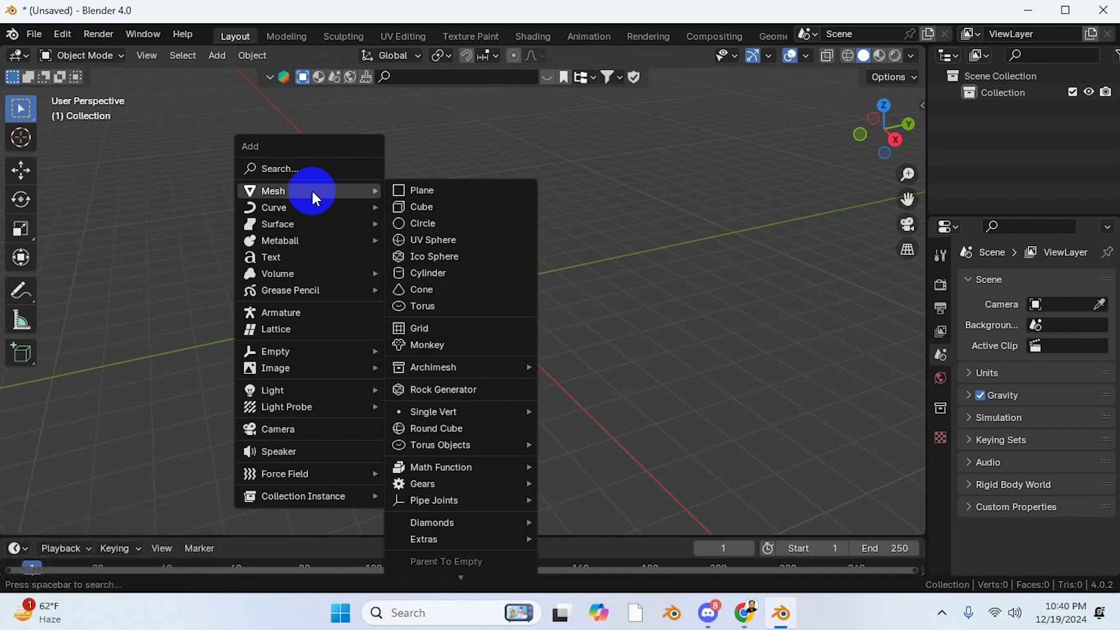
pyautogui.click(430, 210)
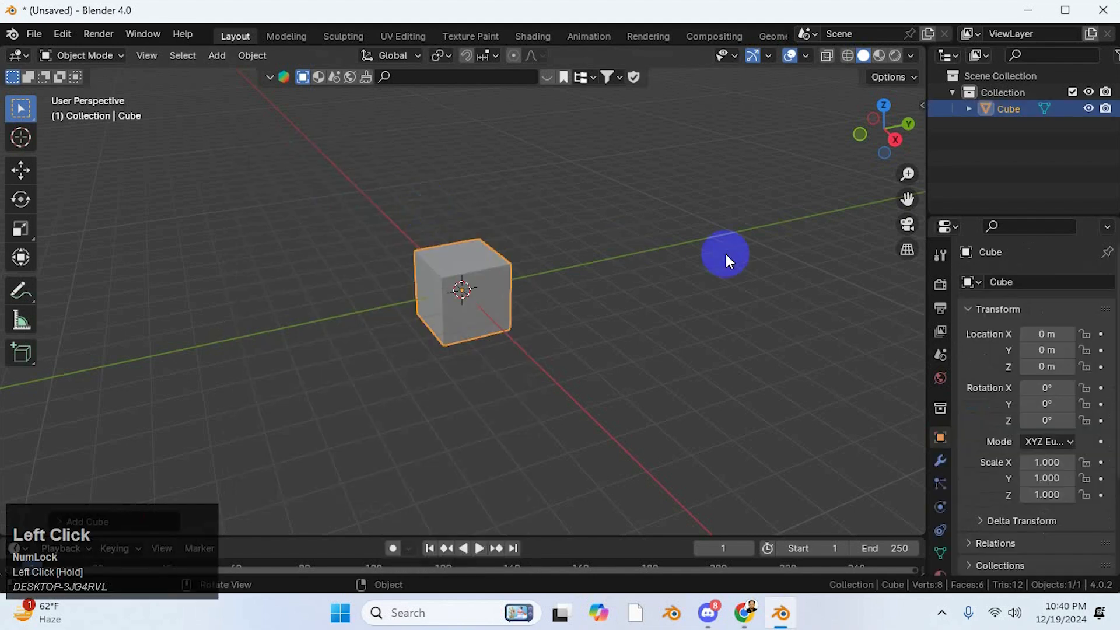
# - Preview the cube in Rendered and Material Preview viewport shading, and return to Solid shading
pyautogui.moveTo(678, 252); pyautogui.dragTo(634, 255, button='middle')
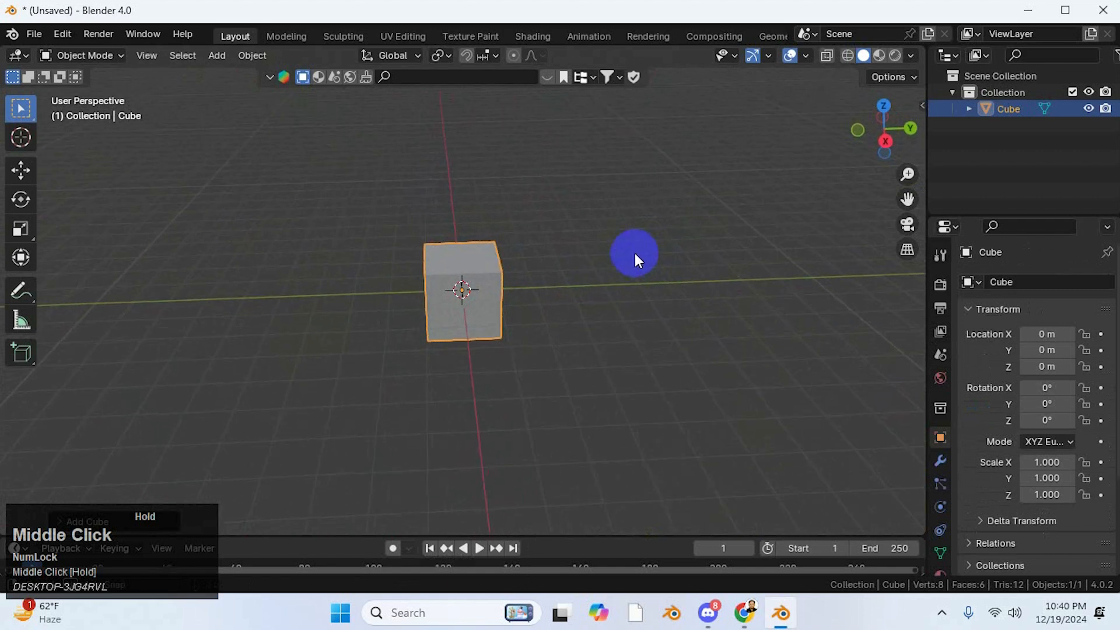
pyautogui.moveTo(635, 253); pyautogui.dragTo(553, 258, button='middle')
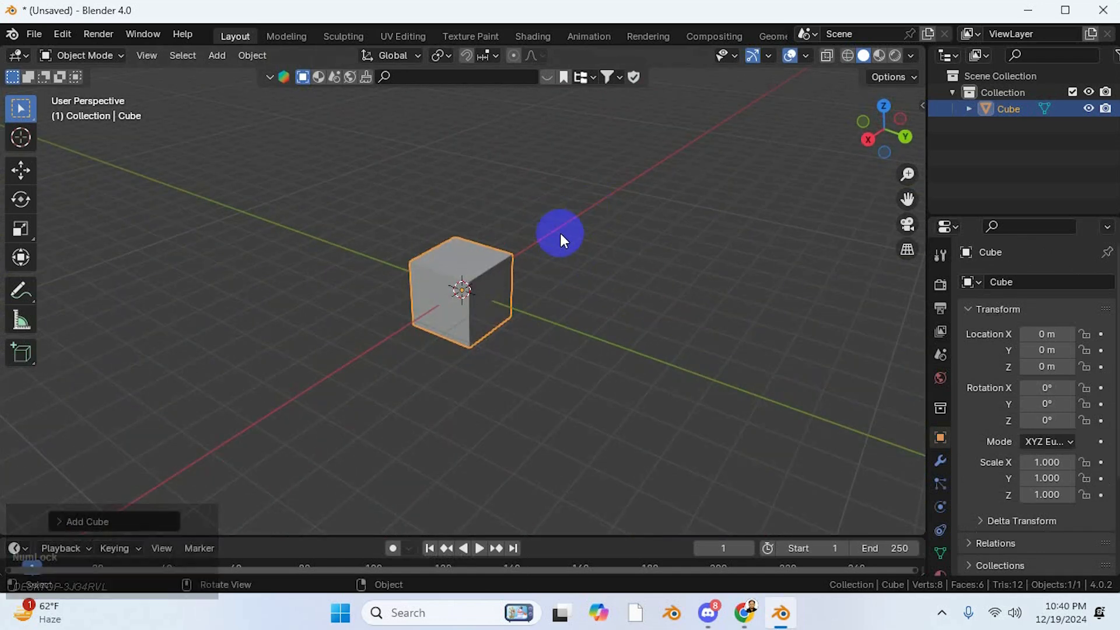
pyautogui.moveTo(544, 243); pyautogui.dragTo(648, 231, button='middle')
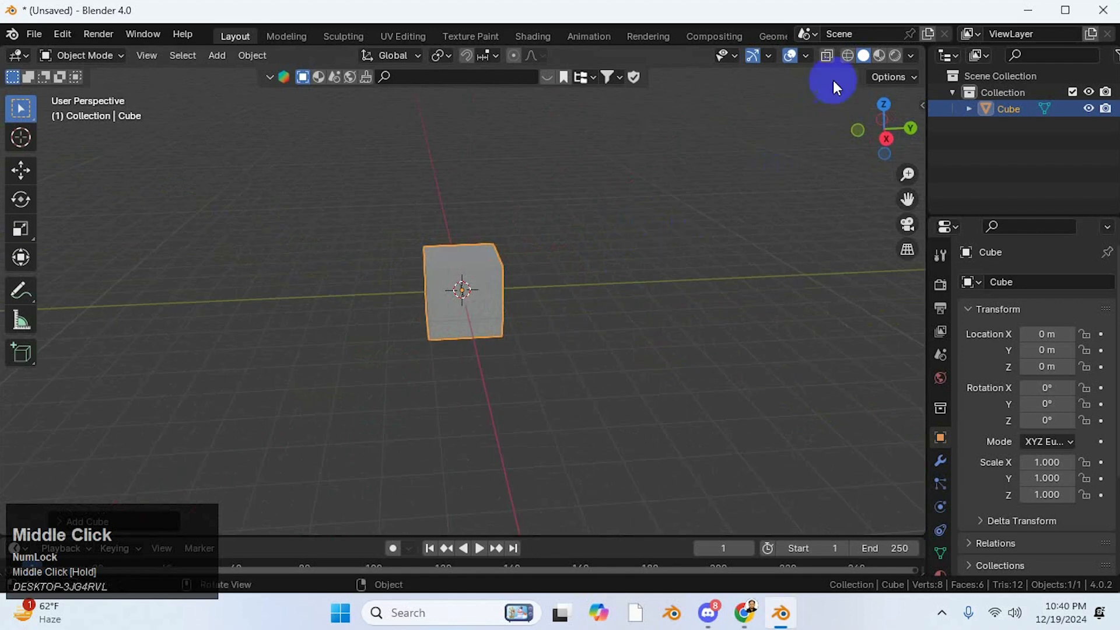
pyautogui.click(895, 56)
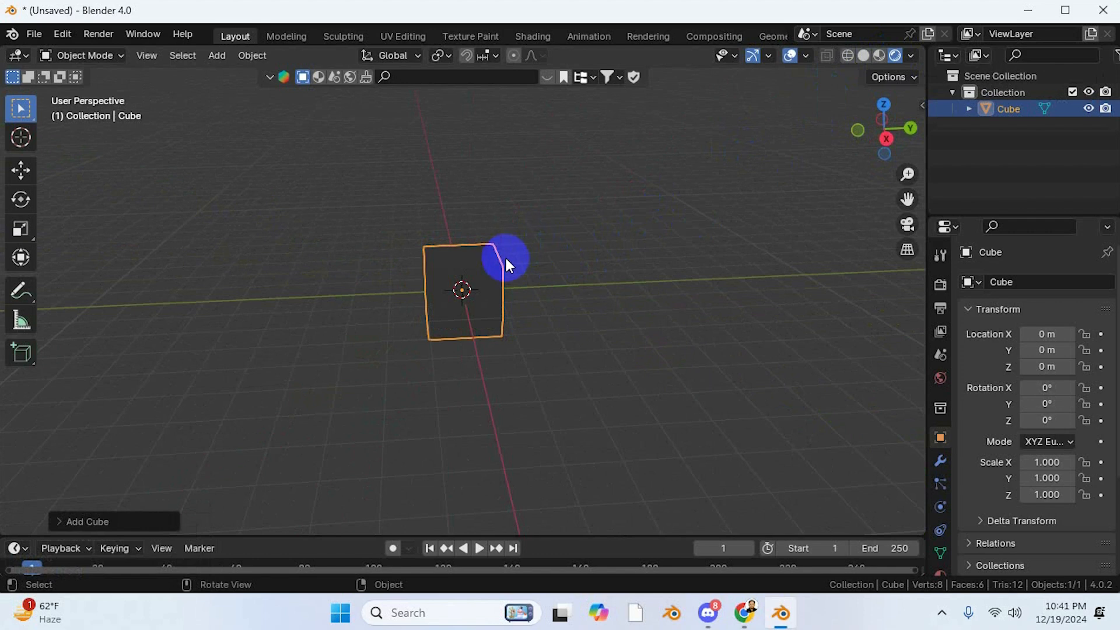
pyautogui.moveTo(519, 261); pyautogui.dragTo(440, 282, button='middle')
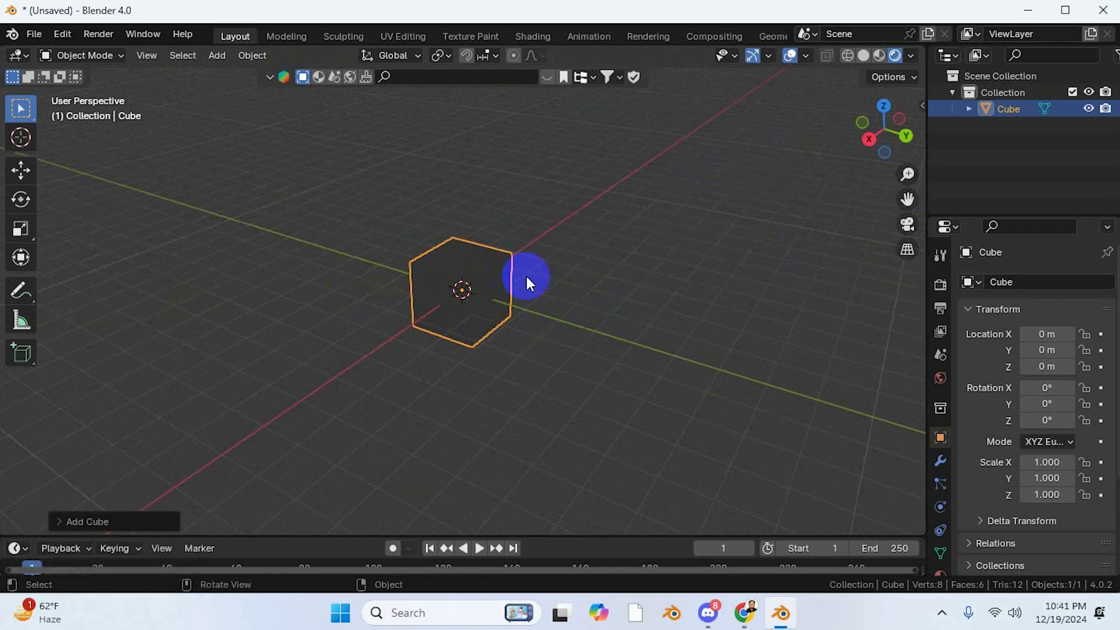
pyautogui.moveTo(526, 276); pyautogui.dragTo(635, 267, button='middle')
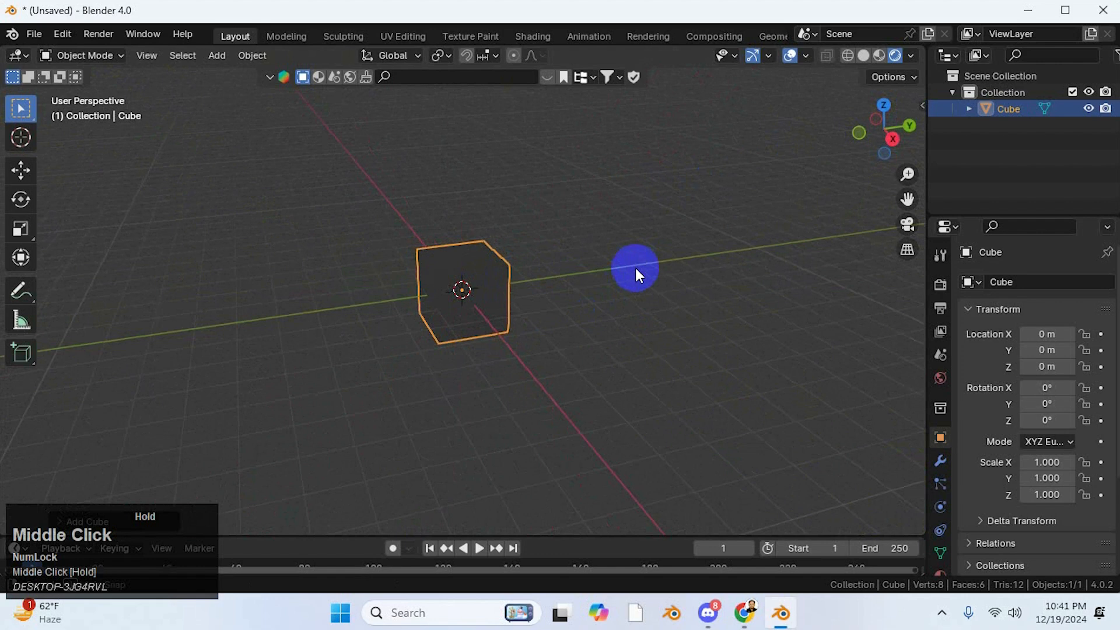
pyautogui.click(876, 55)
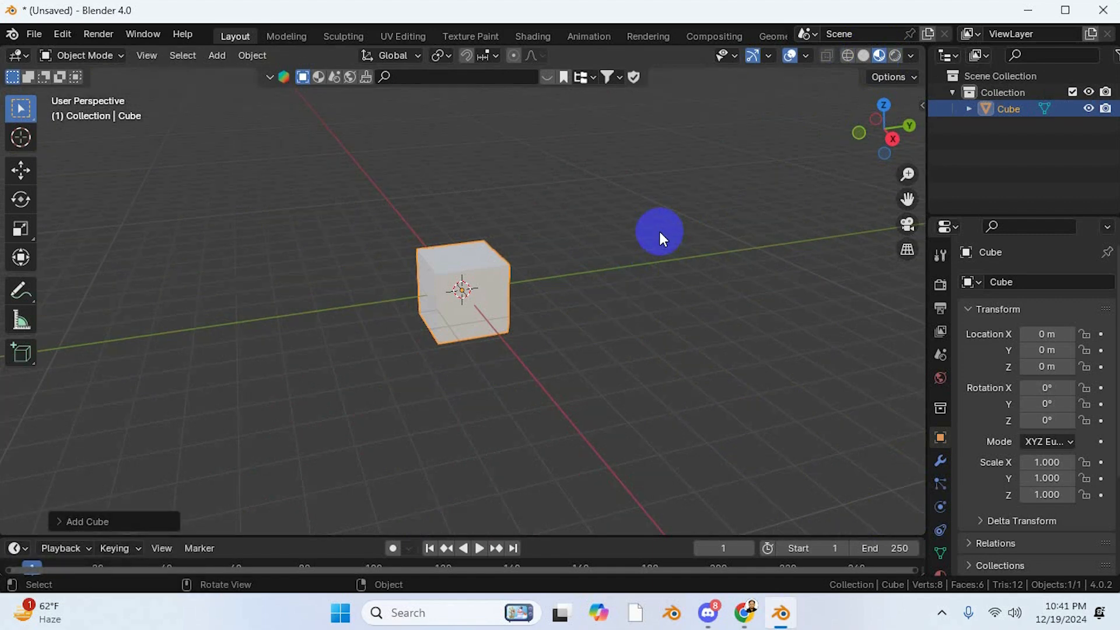
pyautogui.click(861, 56)
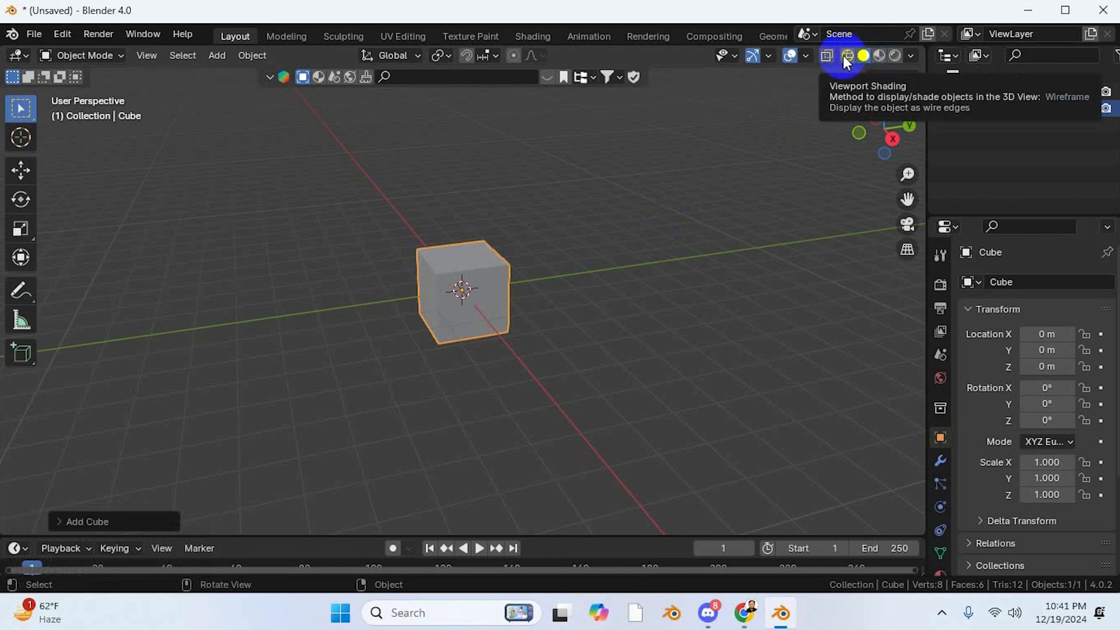
# - Examine the cube from several angles in Wireframe viewport shading and switch back to Solid shading
pyautogui.click(845, 56)
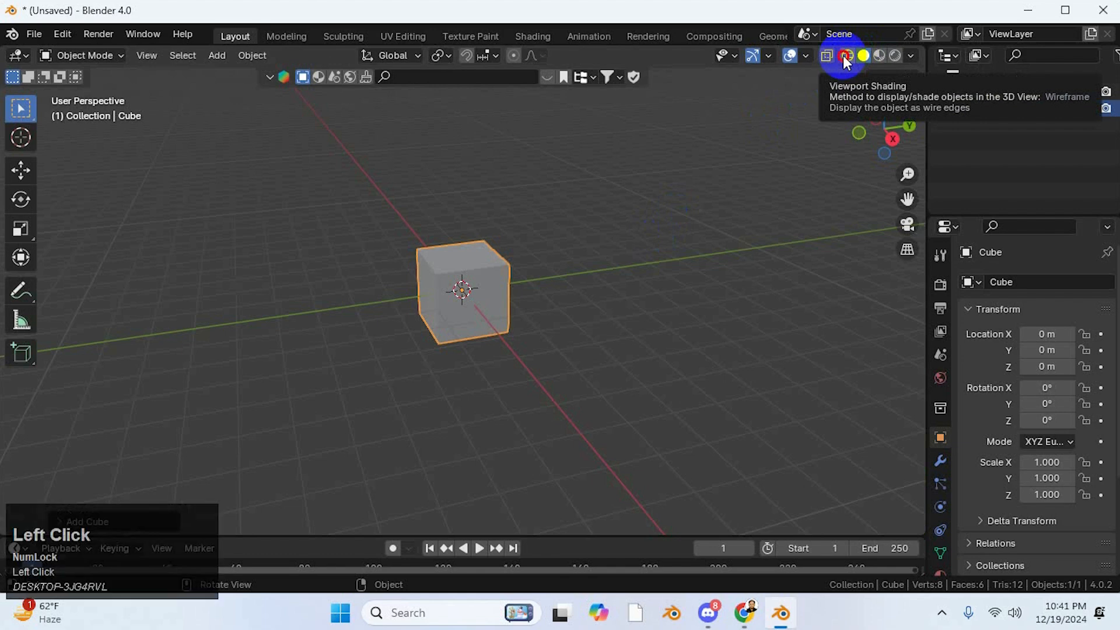
pyautogui.moveTo(589, 239)
pyautogui.mouseDown(button='middle')
pyautogui.moveTo(490, 314)
pyautogui.moveTo(586, 272)
pyautogui.moveTo(407, 283)
pyautogui.moveTo(373, 315)
pyautogui.mouseUp(button='middle')
pyautogui.scroll(2, 482, 320)
pyautogui.moveTo(482, 320); pyautogui.dragTo(614, 222, button='middle')
pyautogui.moveTo(726, 97); pyautogui.dragTo(580, 281, button='middle')
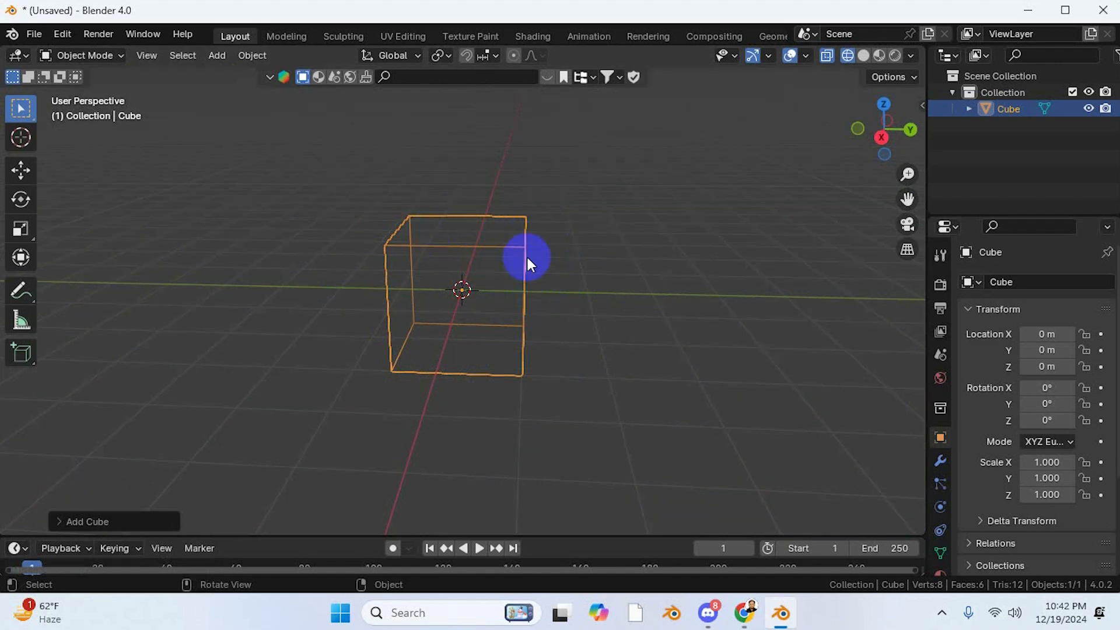
pyautogui.scroll(-2, 527, 257)
pyautogui.moveTo(646, 243)
pyautogui.mouseDown(button='middle')
pyautogui.moveTo(604, 242)
pyautogui.moveTo(682, 181)
pyautogui.moveTo(577, 264)
pyautogui.moveTo(464, 274)
pyautogui.moveTo(642, 253)
pyautogui.mouseUp(button='middle')
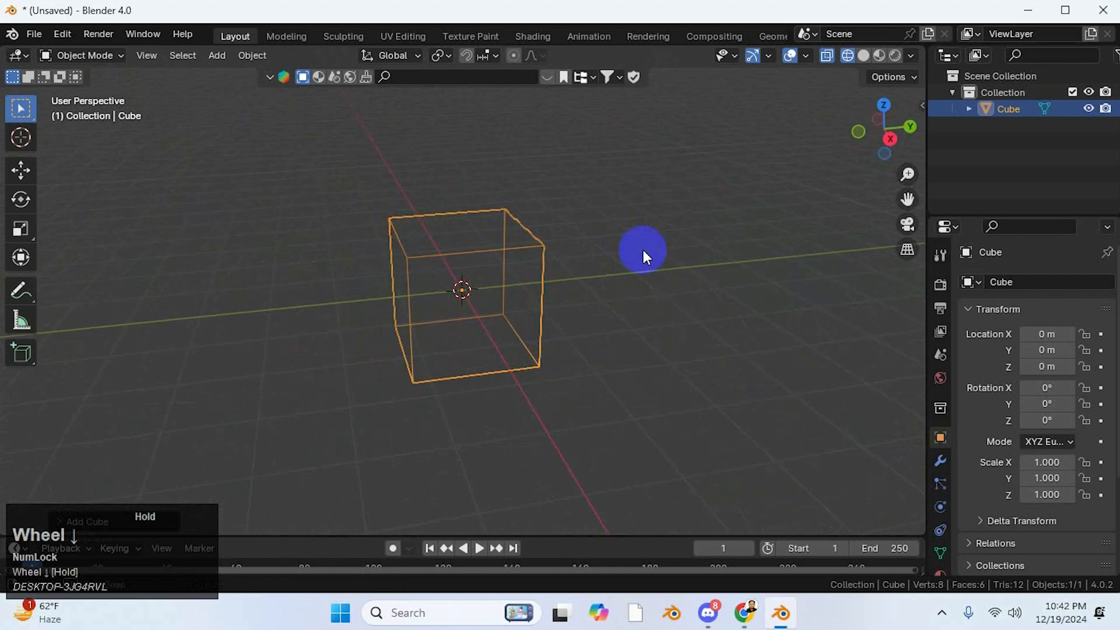
pyautogui.click(866, 55)
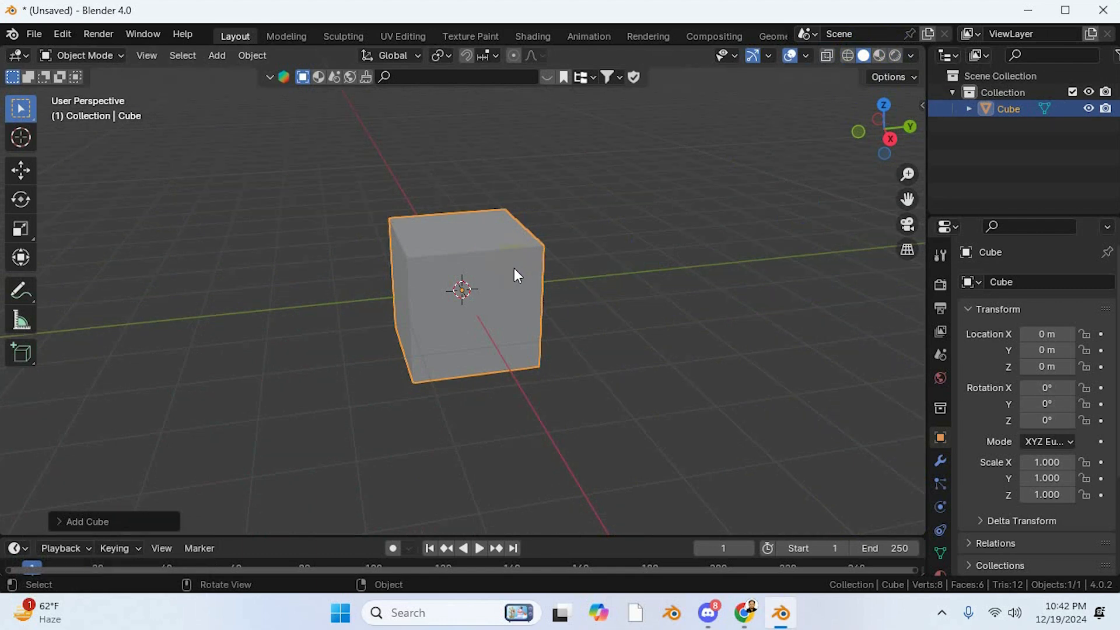
# - Place a duplicate of the cube about 2.6 m along negative Y and set the Solid shading color to Random
pyautogui.hotkey('shift', 'd')
pyautogui.click(351, 275)
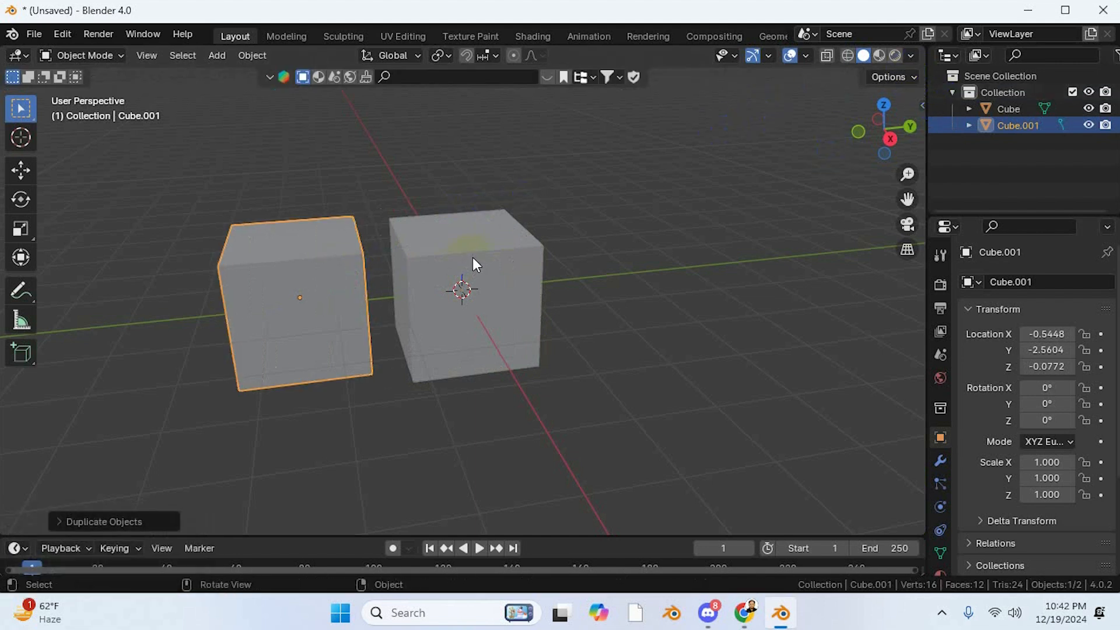
pyautogui.click(913, 54)
pyautogui.click(910, 323)
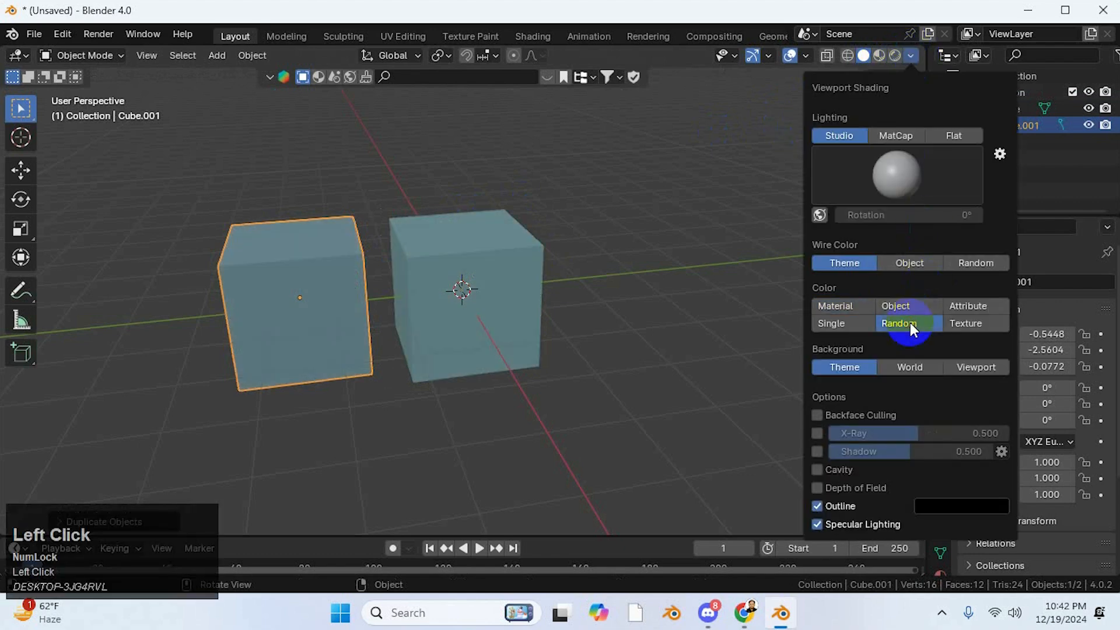
# - Duplicate the original cube and place the copy about 2.6 m along positive Y
pyautogui.click(612, 264)
pyautogui.moveTo(611, 264); pyautogui.dragTo(464, 268, button='middle')
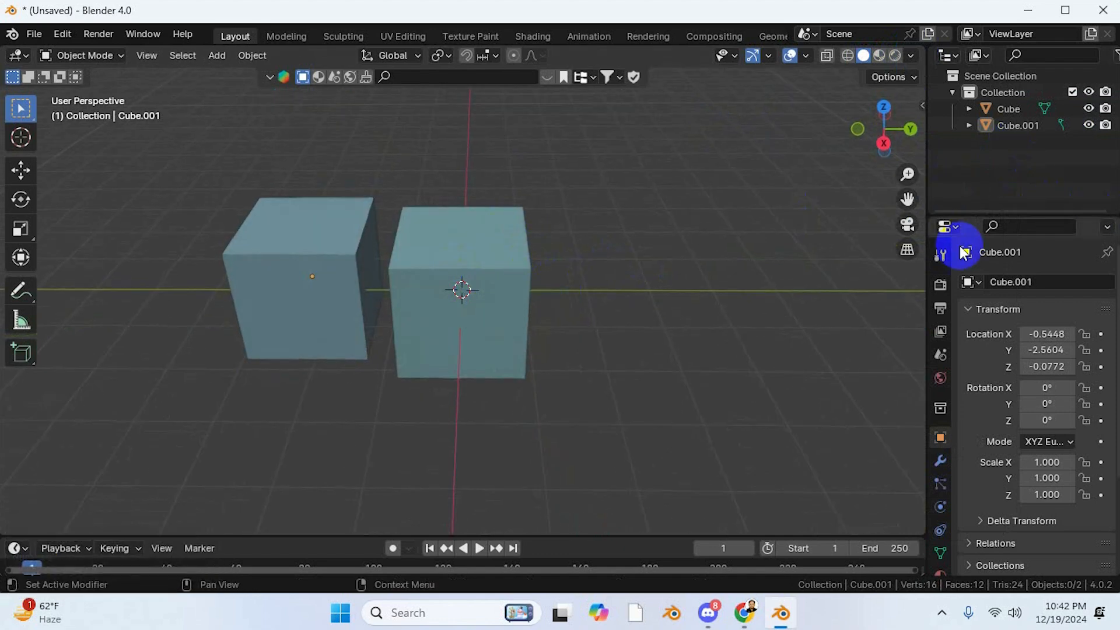
pyautogui.keyDown('shift'); pyautogui.moveTo(499, 267); pyautogui.dragTo(500, 267, button='middle'); pyautogui.keyUp('shift')
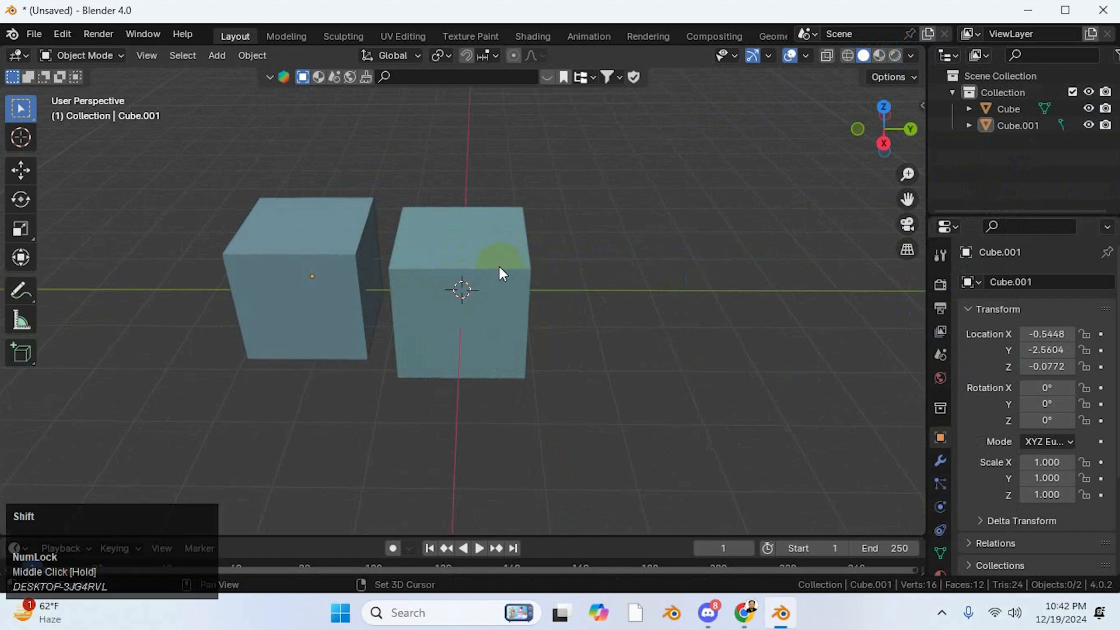
pyautogui.click(498, 266)
pyautogui.hotkey('shift', 'd')
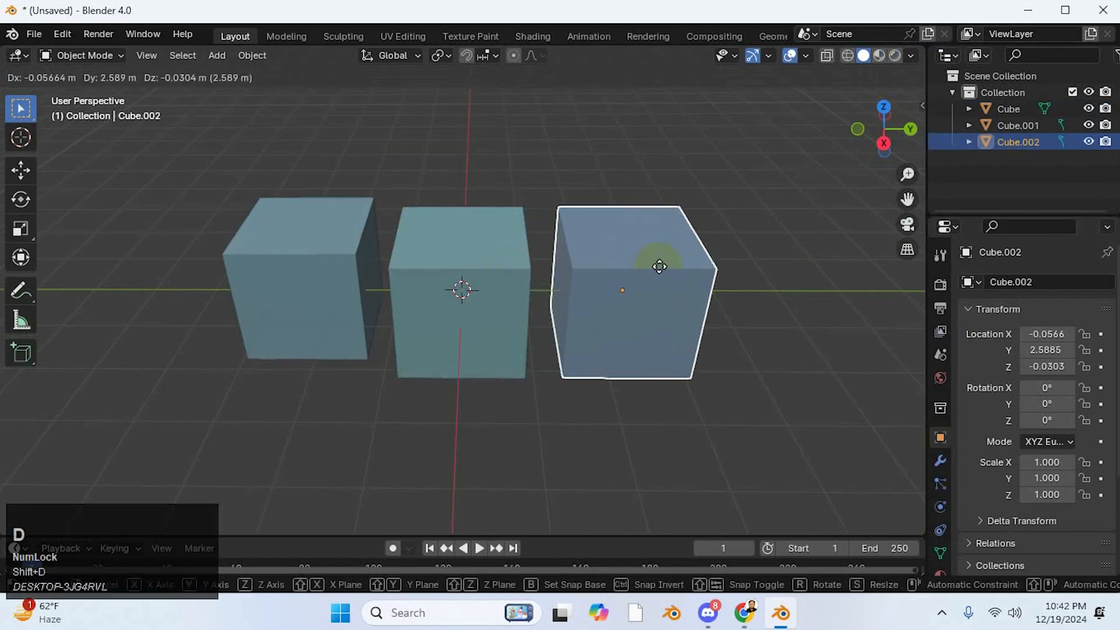
pyautogui.click(650, 318)
# - Duplicate the newest cube and place the copy at about X 1.75, Y 4.87, Z -1.80 m
pyautogui.moveTo(653, 325); pyautogui.dragTo(667, 287, button='middle')
pyautogui.keyDown('shift'); pyautogui.click(663, 280); pyautogui.keyUp('shift')
pyautogui.hotkey('shift', 'd')
pyautogui.click(667, 288)
pyautogui.hotkey('shift', 'd')
pyautogui.click(807, 437)
pyautogui.moveTo(809, 387)
pyautogui.mouseDown(button='middle')
pyautogui.moveTo(783, 316)
pyautogui.moveTo(827, 142)
pyautogui.mouseUp(button='middle')
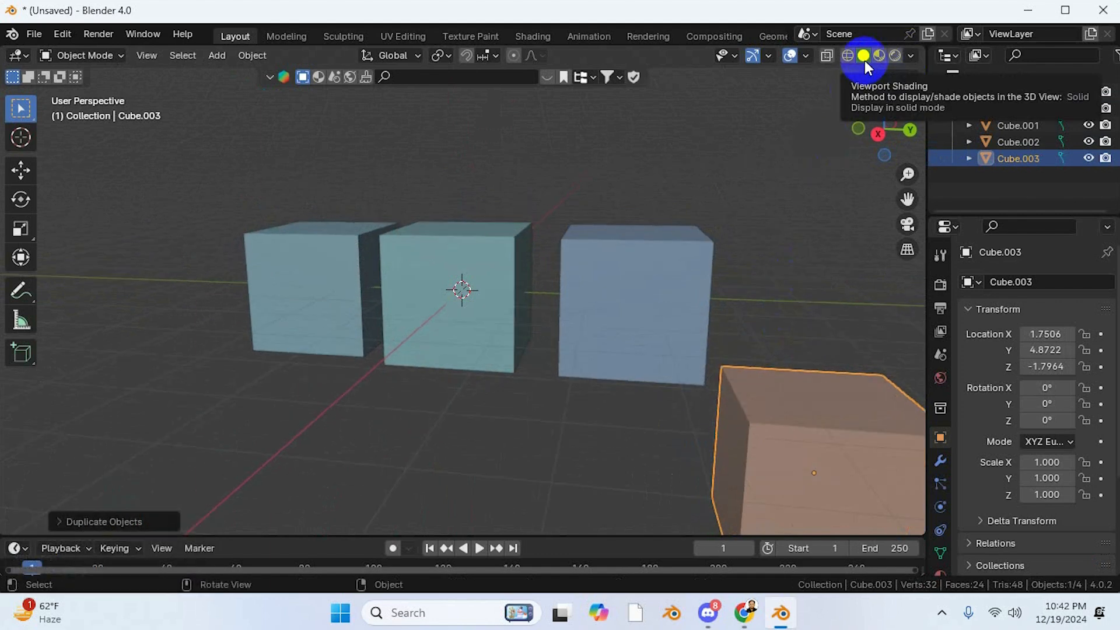
# - Review the Random color option in the Solid viewport shading settings
pyautogui.click(909, 58)
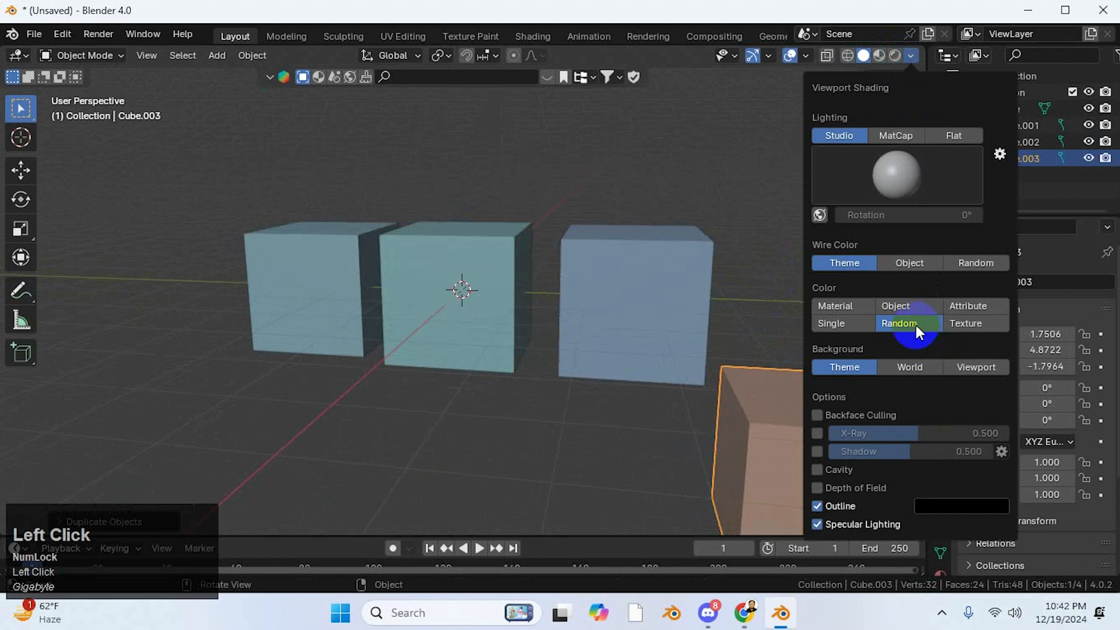
pyautogui.click(898, 324)
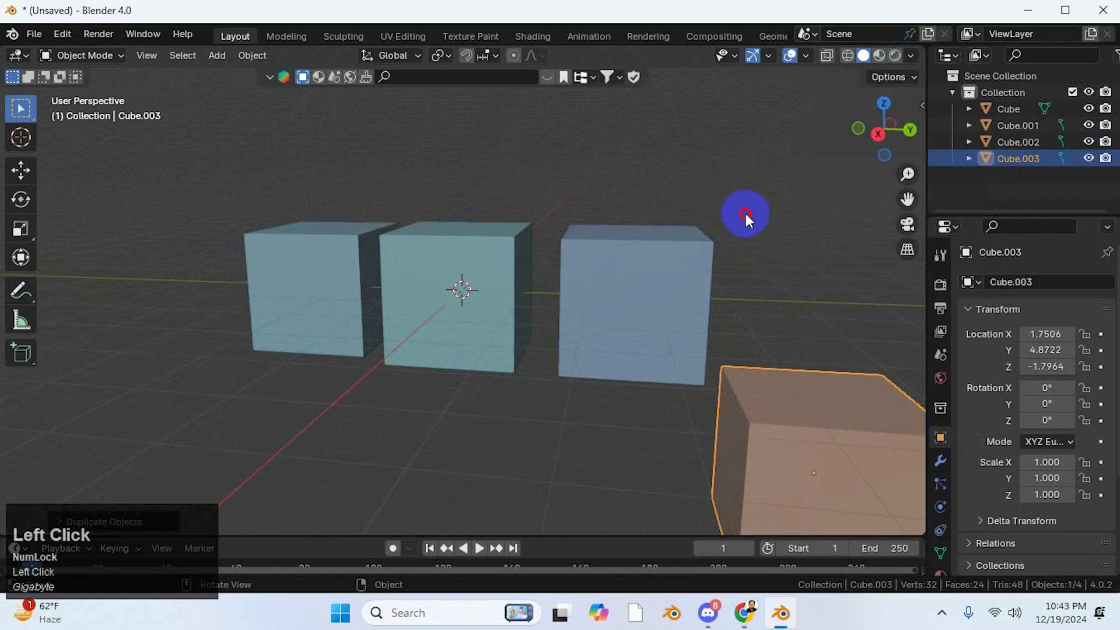
pyautogui.click(750, 221)
# - Delete the three duplicate cubes, leaving only the original cube at the world origin
pyautogui.scroll(-2, 778, 275)
pyautogui.moveTo(778, 274); pyautogui.dragTo(799, 331, button='middle')
pyautogui.click(660, 378)
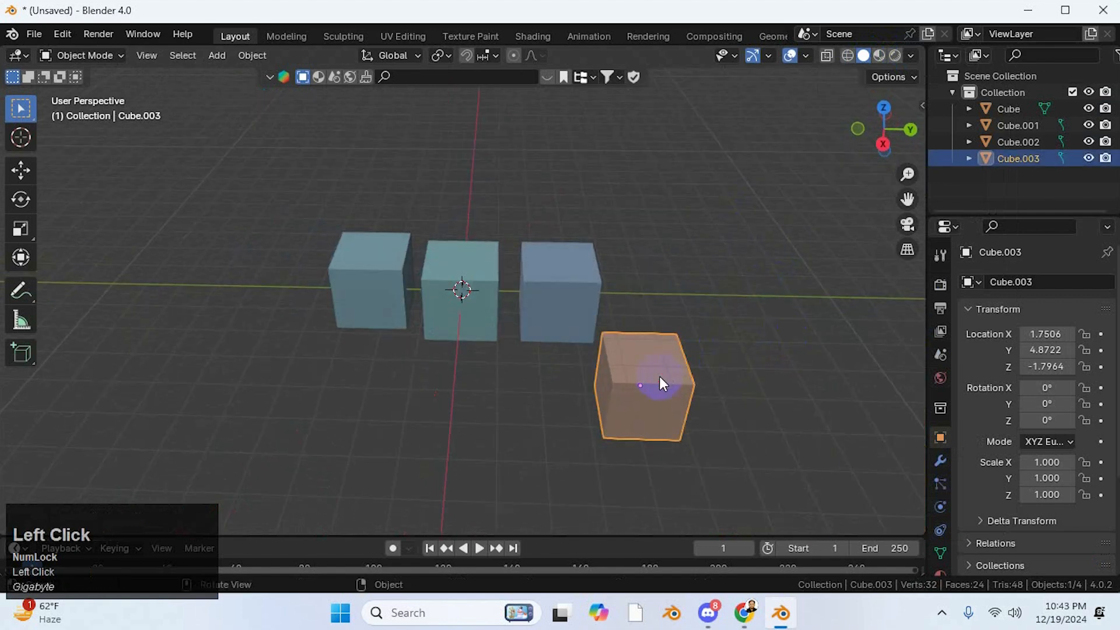
pyautogui.press('Delete')
pyautogui.click(576, 299)
pyautogui.press('Delete')
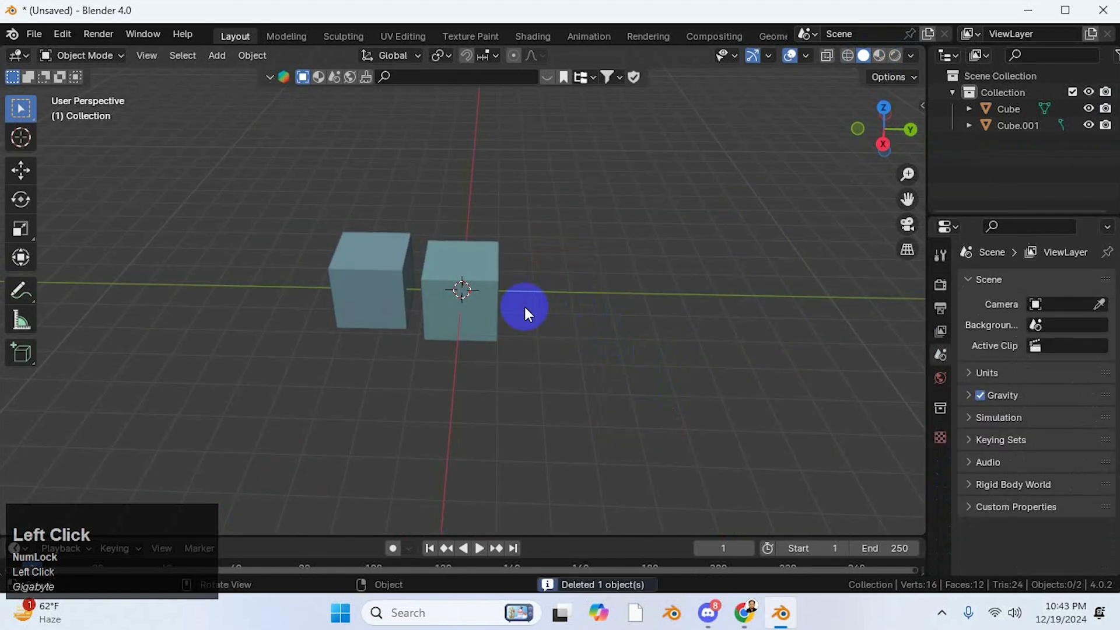
pyautogui.click(387, 265)
pyautogui.press('Delete')
pyautogui.moveTo(551, 294); pyautogui.dragTo(590, 289, button='middle')
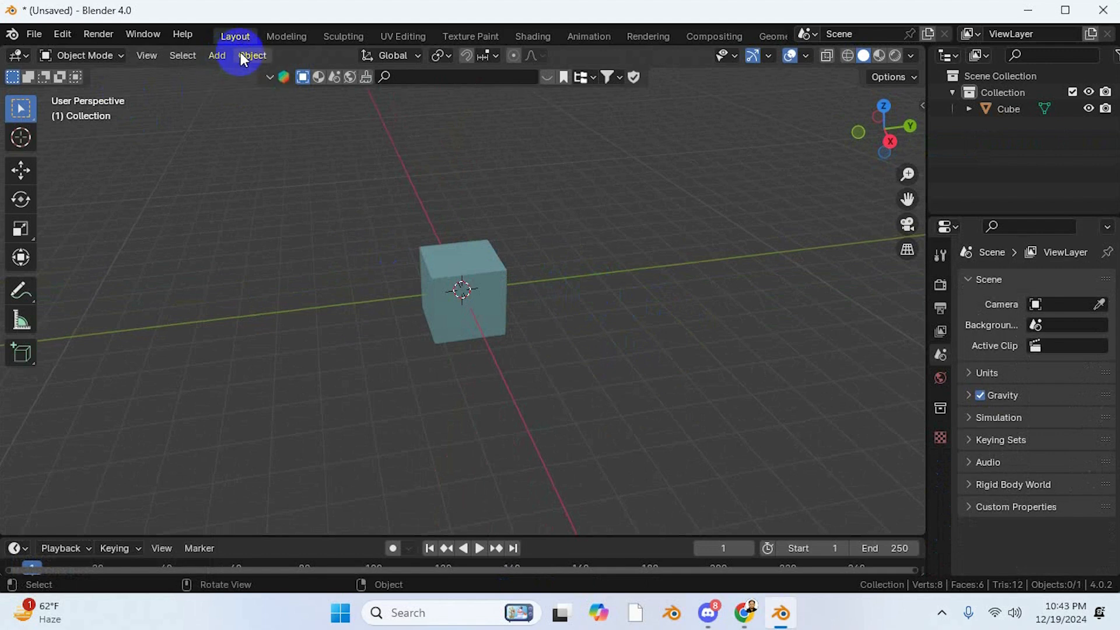
# - Add a plane mesh at the world origin
pyautogui.click(217, 54)
pyautogui.moveTo(232, 72)
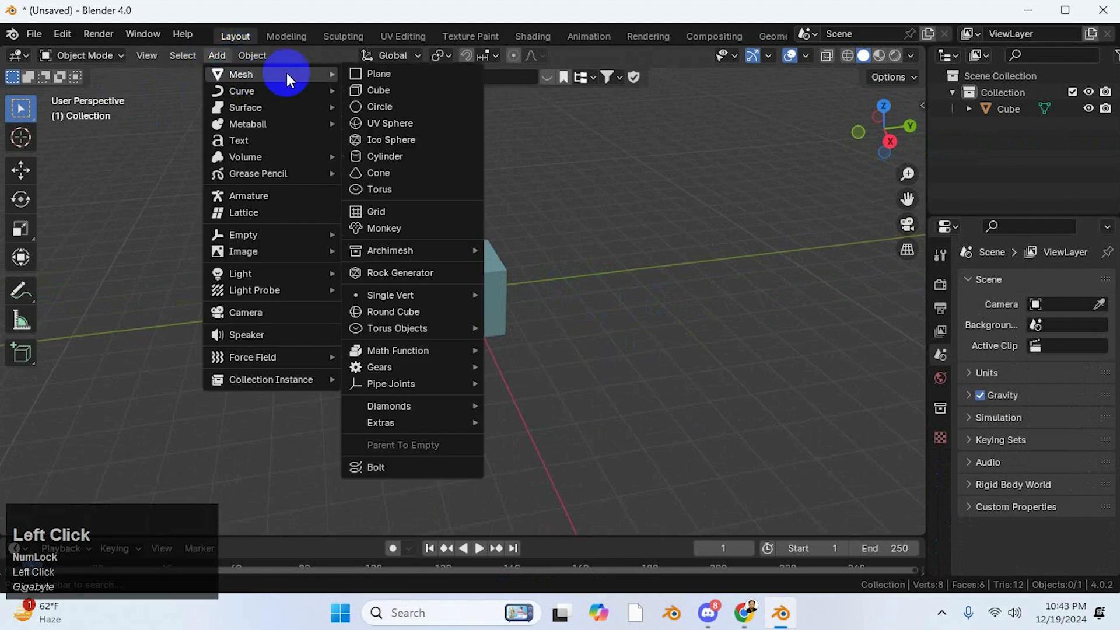
pyautogui.click(375, 73)
pyautogui.moveTo(513, 263); pyautogui.dragTo(520, 248, button='middle')
pyautogui.scroll(-1, 521, 248)
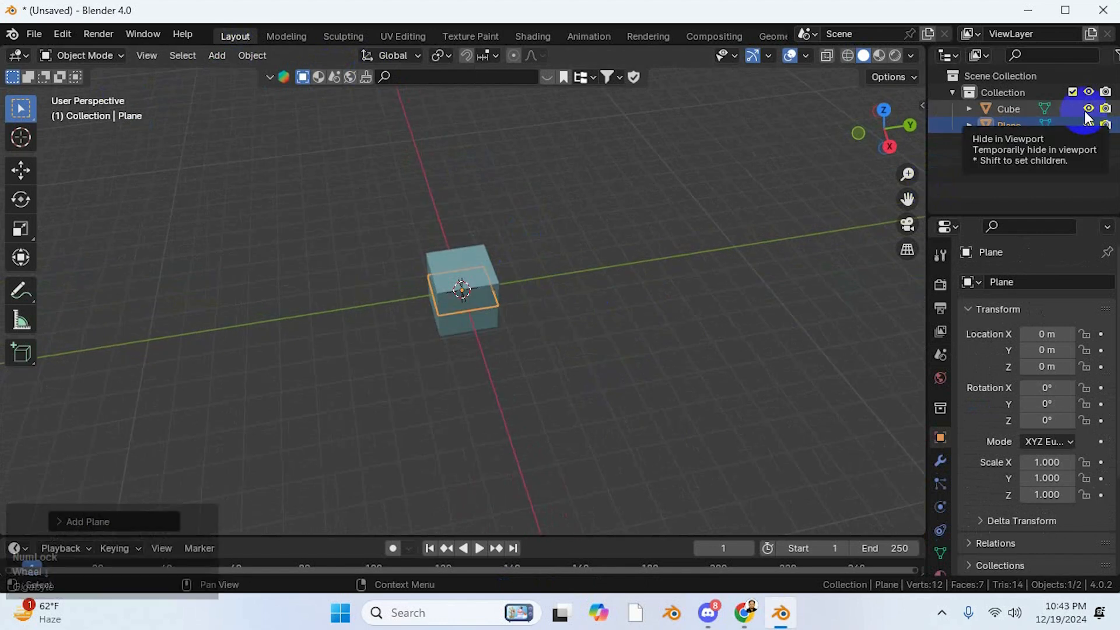
# - Hide the cube in the viewport, leaving the plane shown, and look at the plane up close
pyautogui.moveTo(512, 241); pyautogui.dragTo(582, 253, button='middle')
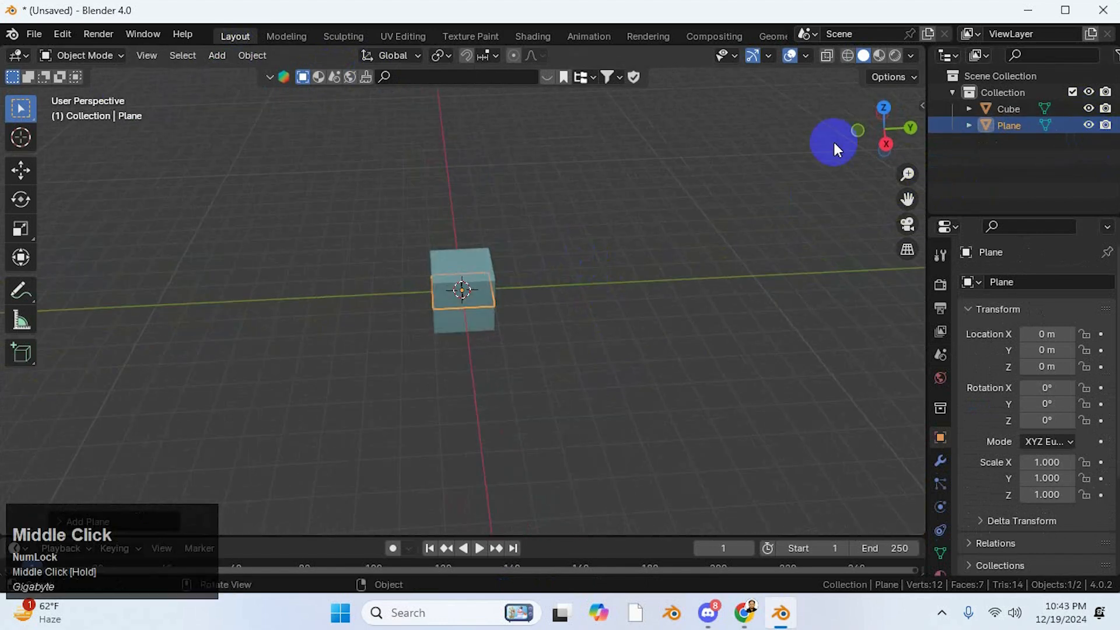
pyautogui.moveTo(725, 193); pyautogui.dragTo(792, 153, button='middle')
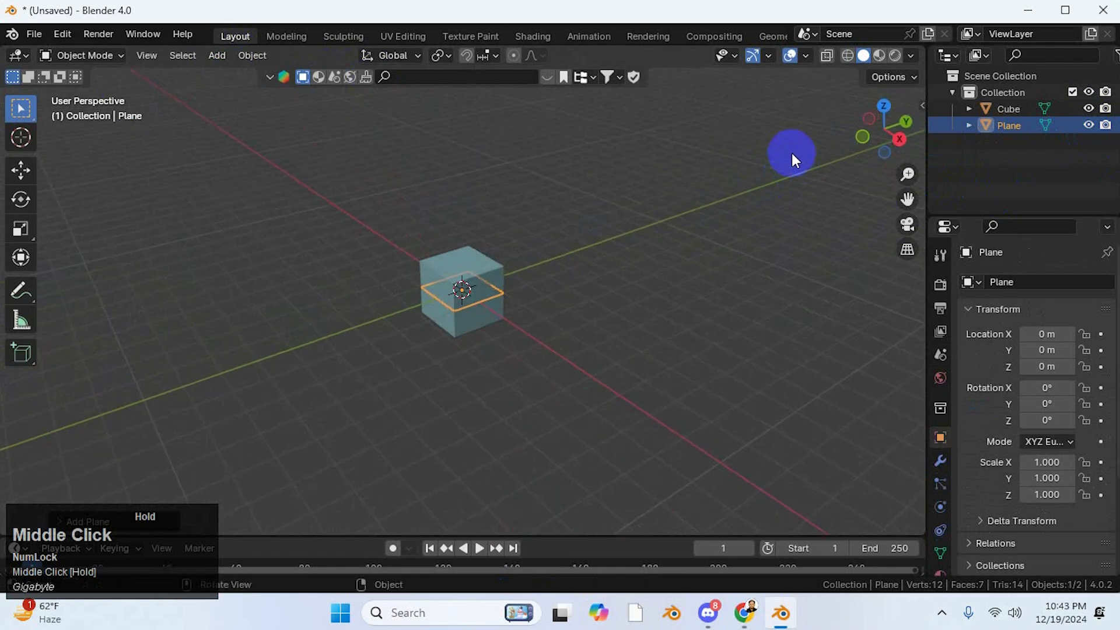
pyautogui.click(1087, 124)
pyautogui.click(1087, 124)
pyautogui.click(1087, 108)
pyautogui.moveTo(643, 285); pyautogui.dragTo(458, 317, button='middle')
pyautogui.scroll(4, 458, 318)
pyautogui.moveTo(555, 307); pyautogui.dragTo(562, 254, button='middle')
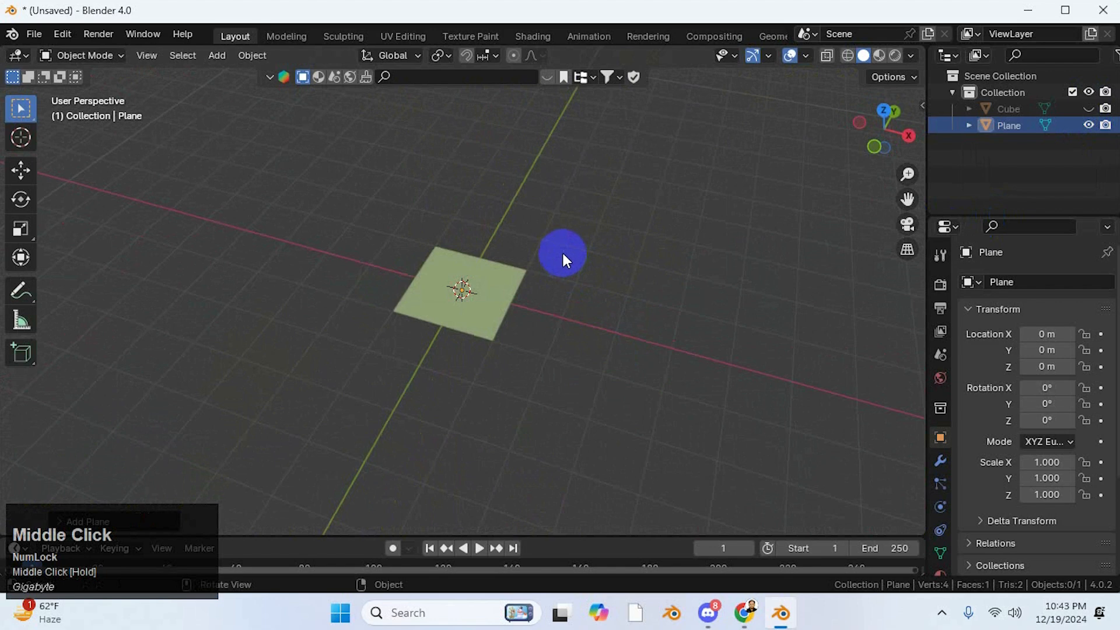
# - Try to render a still image of the scene
pyautogui.click(107, 35)
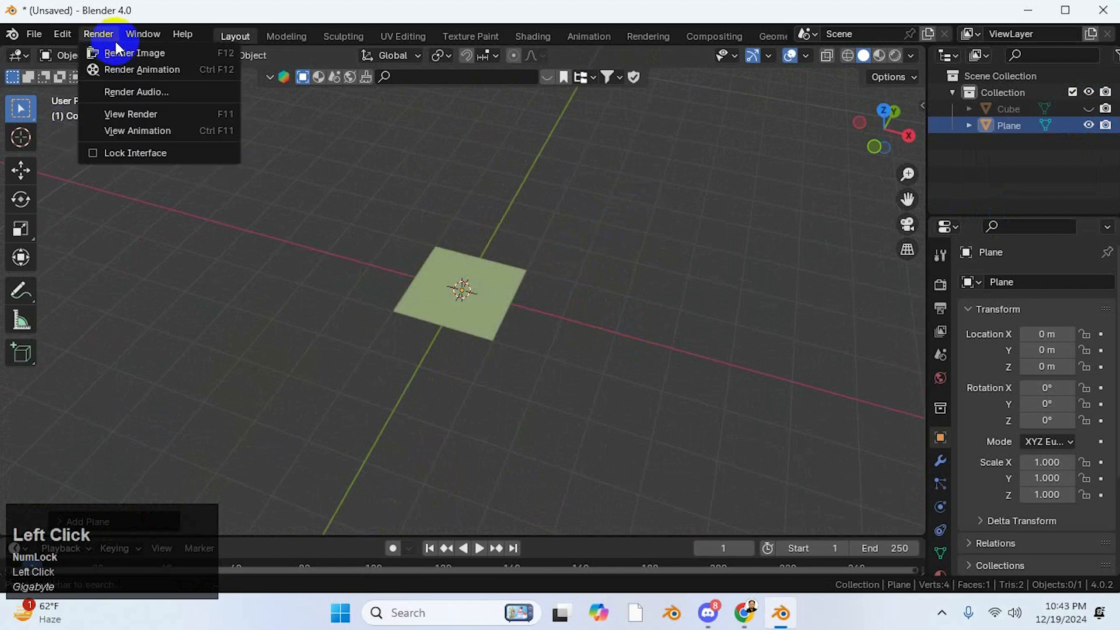
pyautogui.click(121, 54)
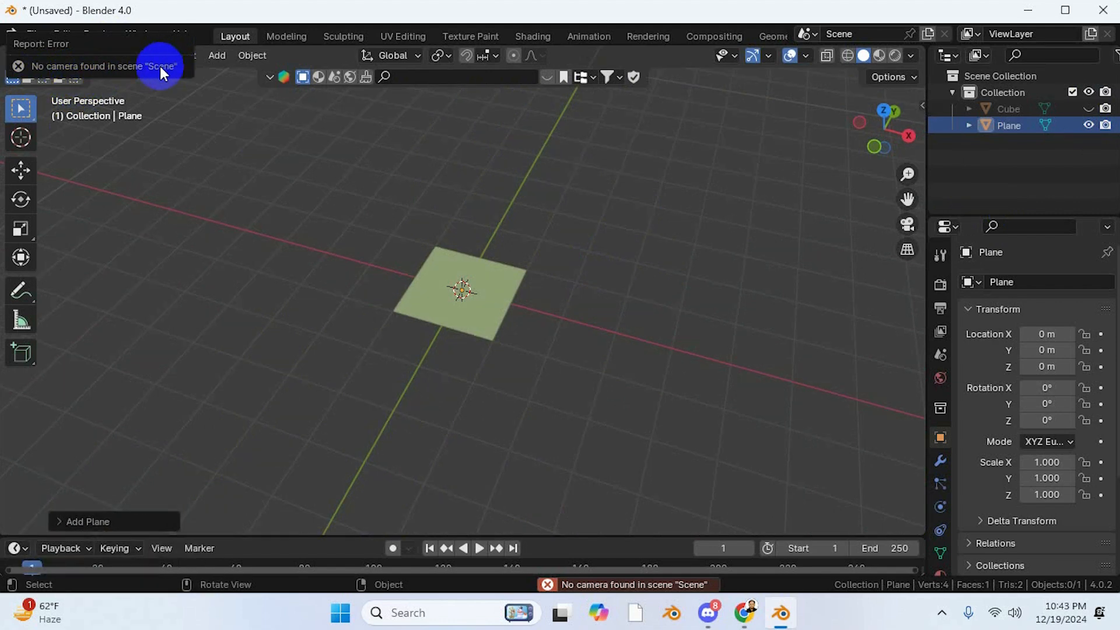
pyautogui.click(641, 189)
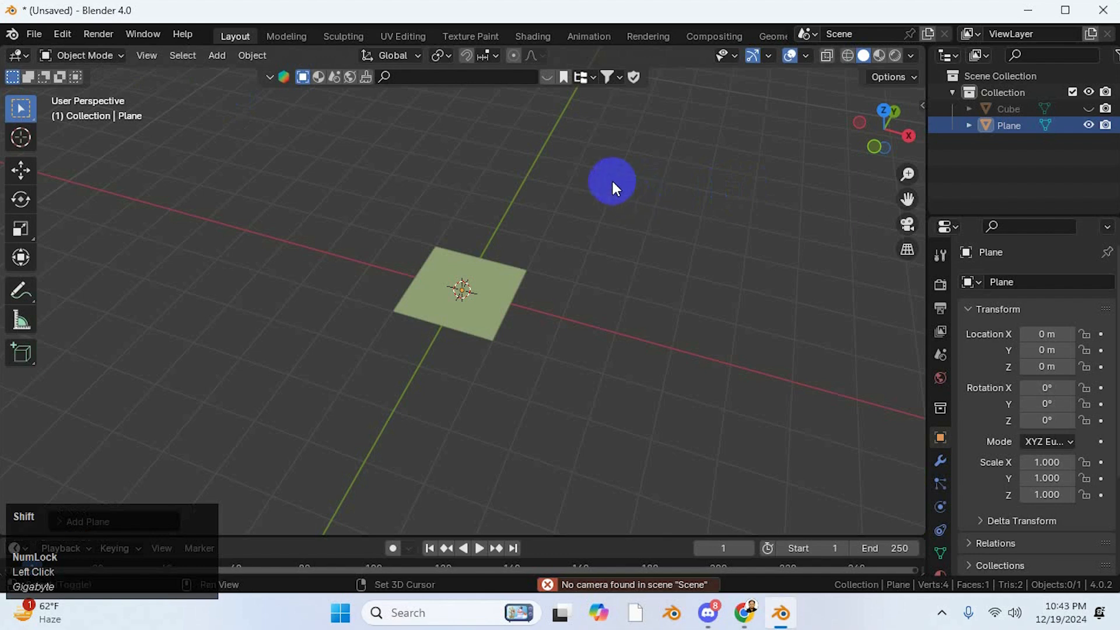
# - Add a camera to the scene
pyautogui.hotkey('shift', 'a')
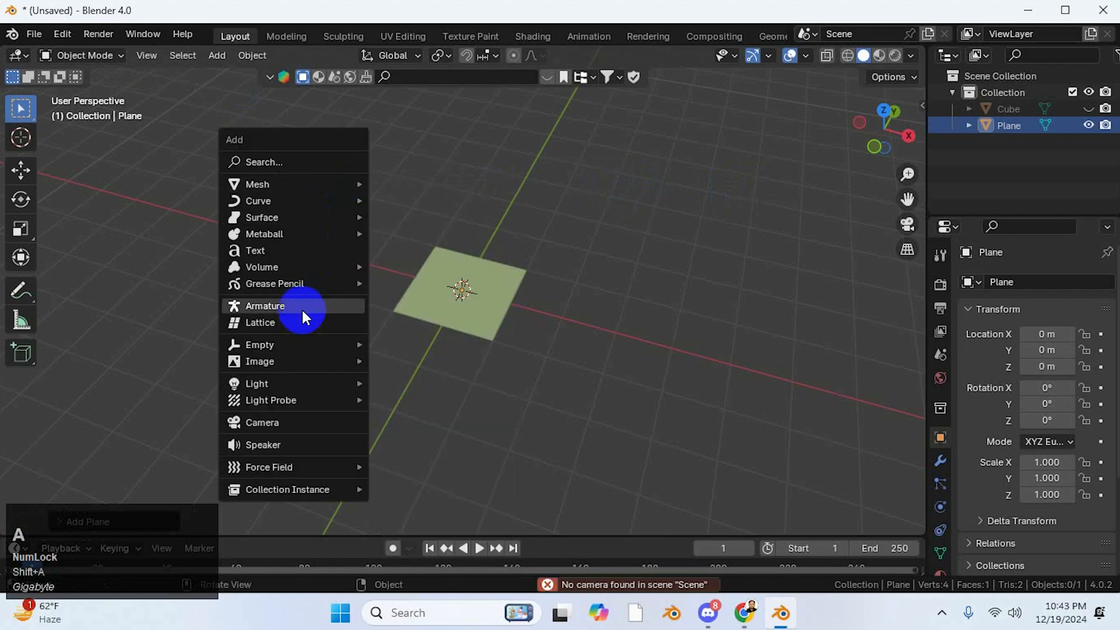
pyautogui.click(286, 423)
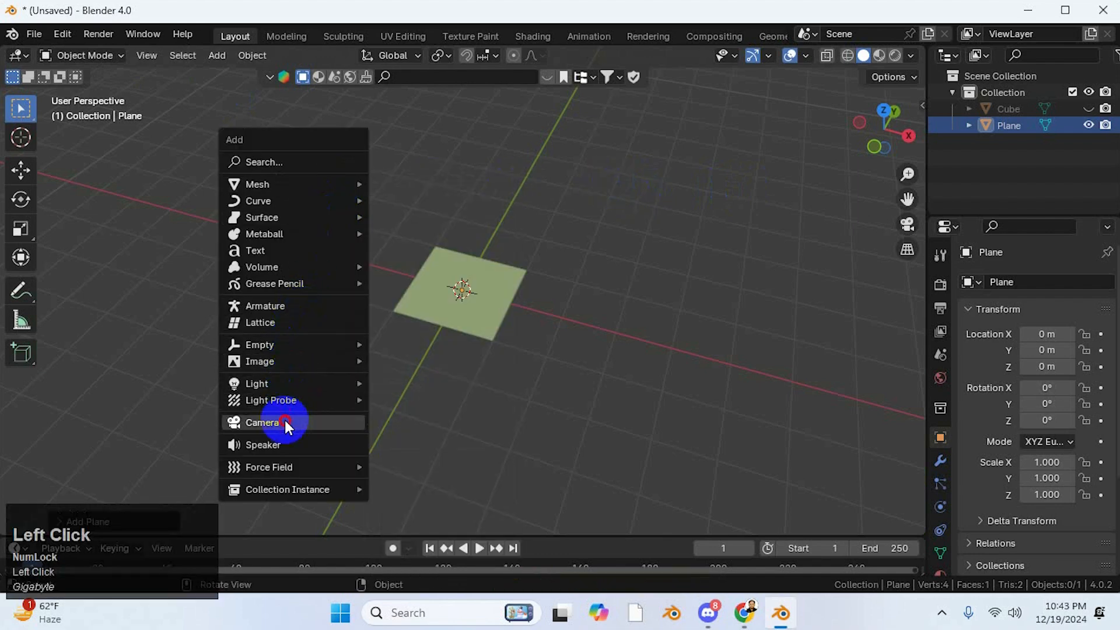
pyautogui.scroll(-2, 754, 262)
pyautogui.moveTo(653, 260); pyautogui.dragTo(692, 235, button='middle')
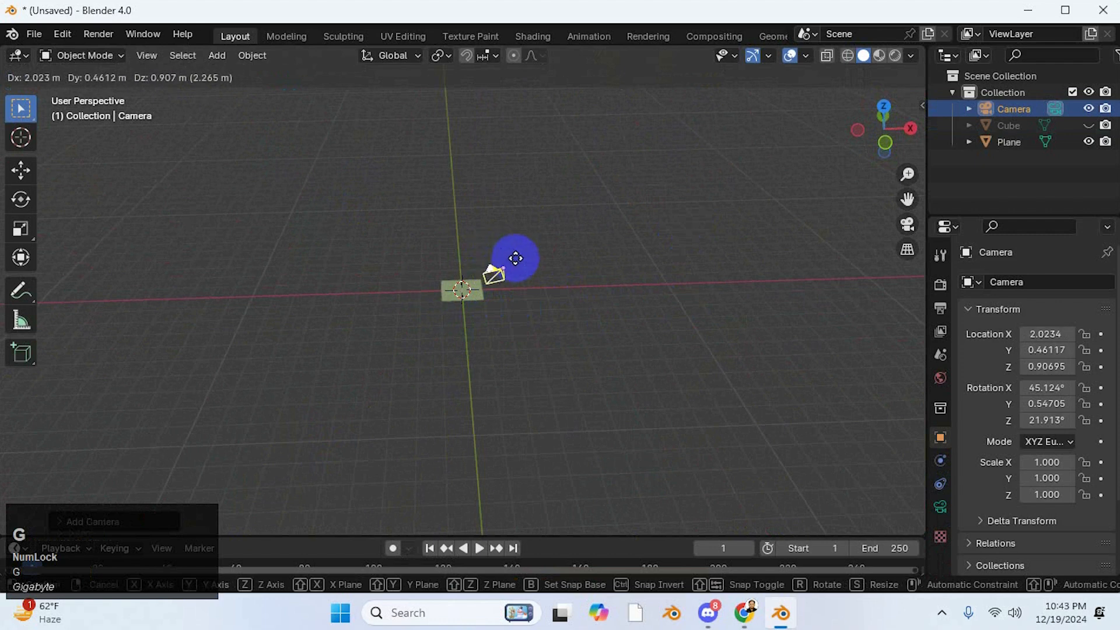
# - Move the camera off the plane to about X 2.16, Y -2.15, Z 3.36 m
pyautogui.click(530, 260)
pyautogui.moveTo(530, 260); pyautogui.dragTo(465, 299, button='middle')
pyautogui.press('g')
pyautogui.click(408, 230)
pyautogui.moveTo(407, 230); pyautogui.dragTo(687, 282, button='middle')
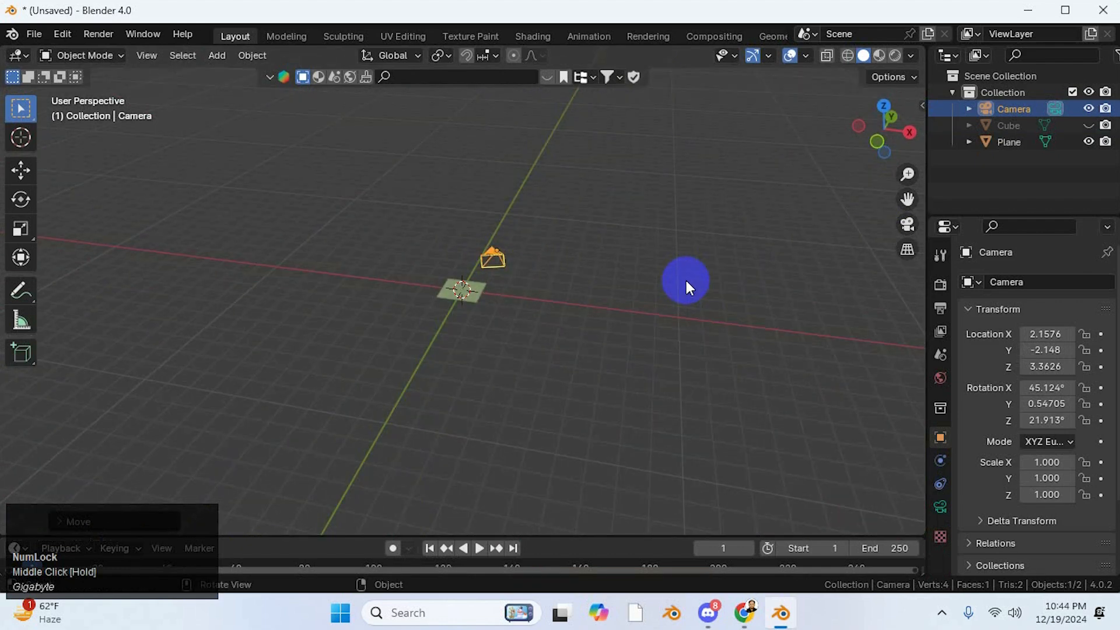
# - Look through the camera and move it to about X 1.31, Y -2.79, Z 3.10 m to center the plane in the frame
pyautogui.press('KP_0')
pyautogui.scroll(-1, 686, 282)
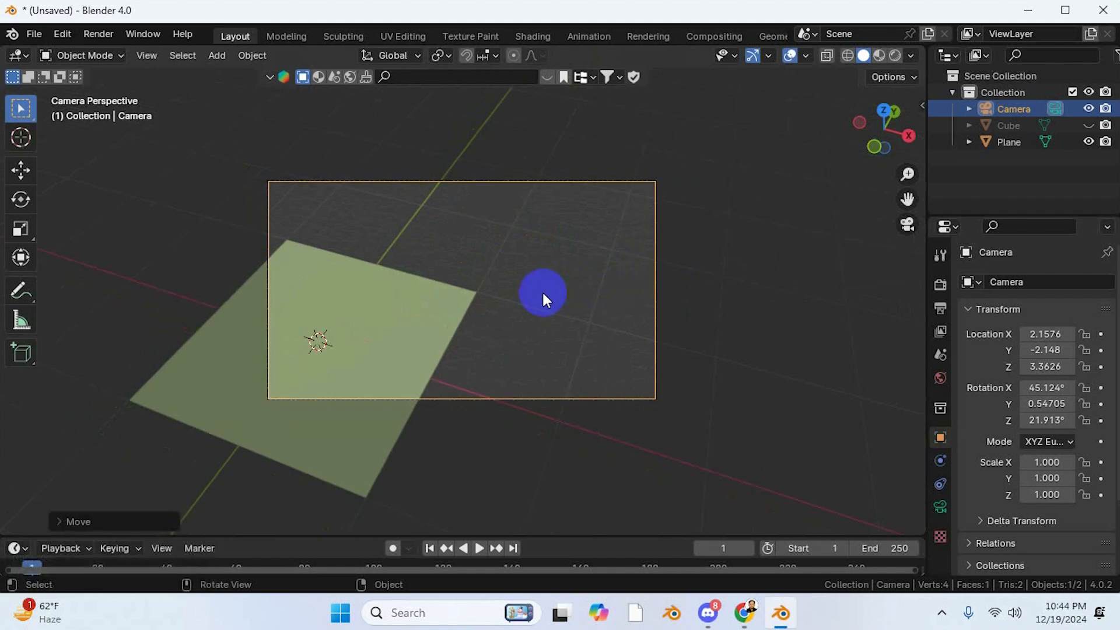
pyautogui.press('g')
pyautogui.click(452, 329)
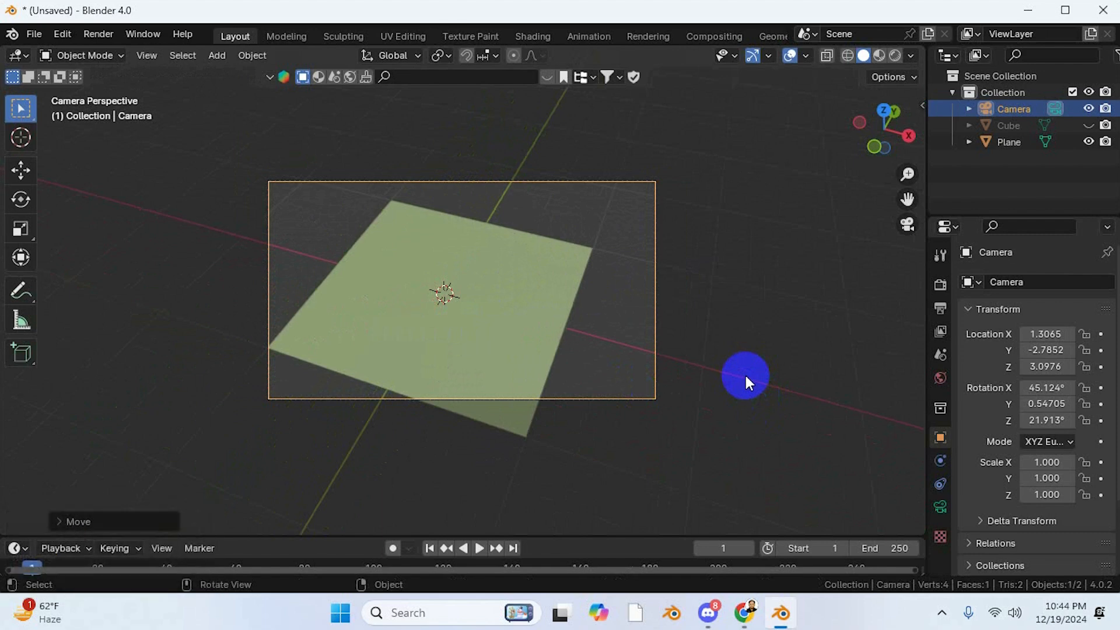
# - Render a still image through the camera, inspect the whole frame and close the render window
pyautogui.click(95, 33)
pyautogui.click(112, 53)
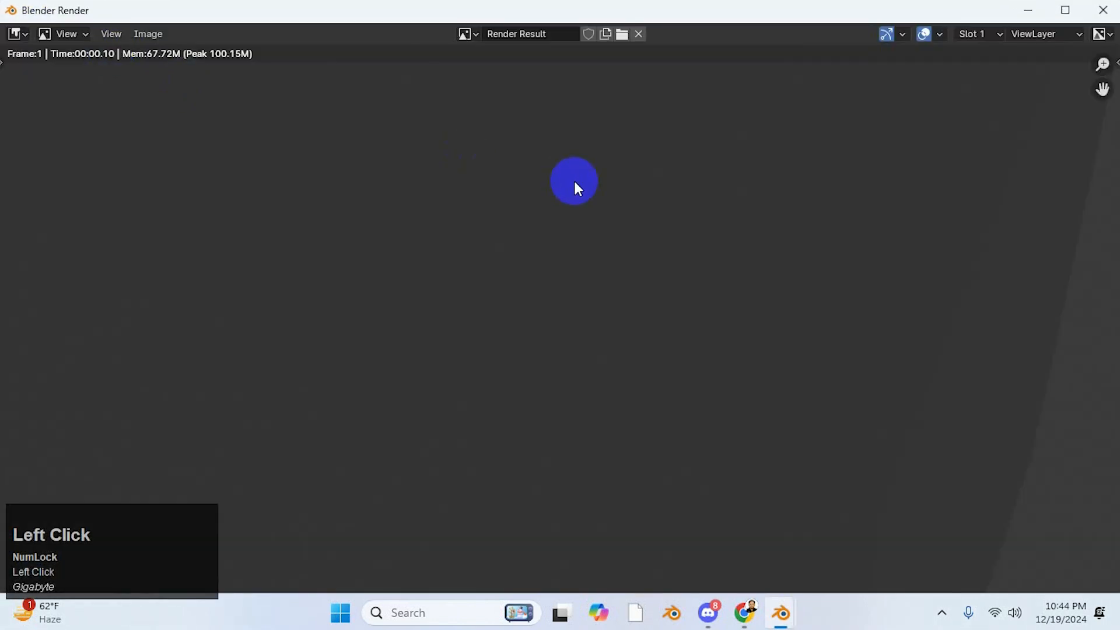
pyautogui.scroll(-1, 575, 184)
pyautogui.scroll(-3, 575, 184)
pyautogui.scroll(1, 576, 185)
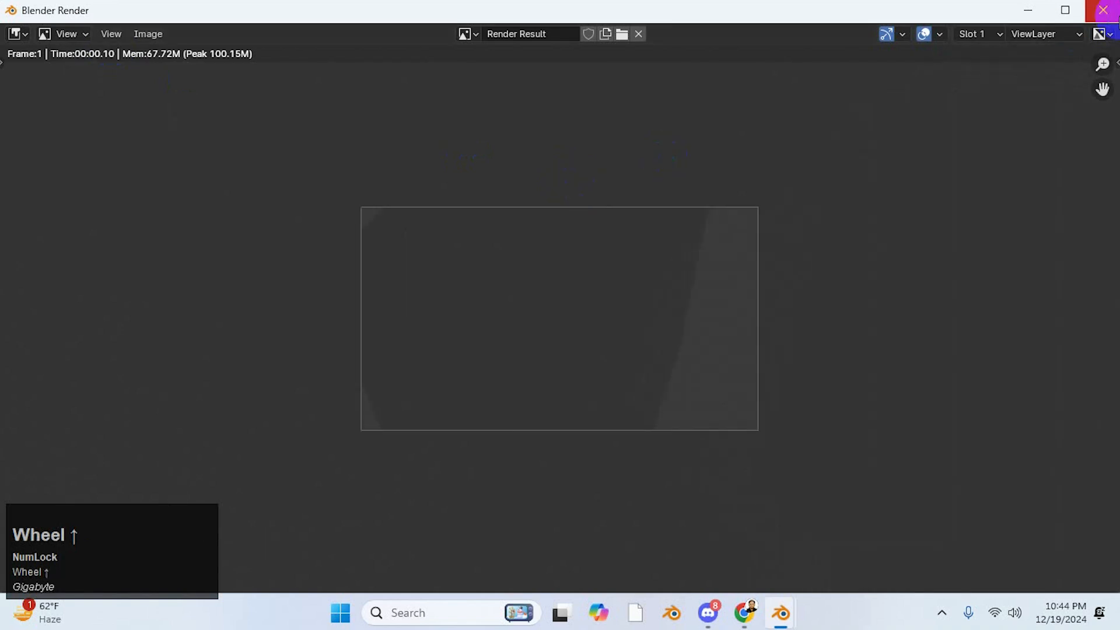
pyautogui.click(1103, 10)
# - Leave the camera view and move the camera farther from the plane, to about X 4.28, Y -4.49, Z 5.31 m
pyautogui.scroll(-1, 803, 232)
pyautogui.scroll(-2, 566, 244)
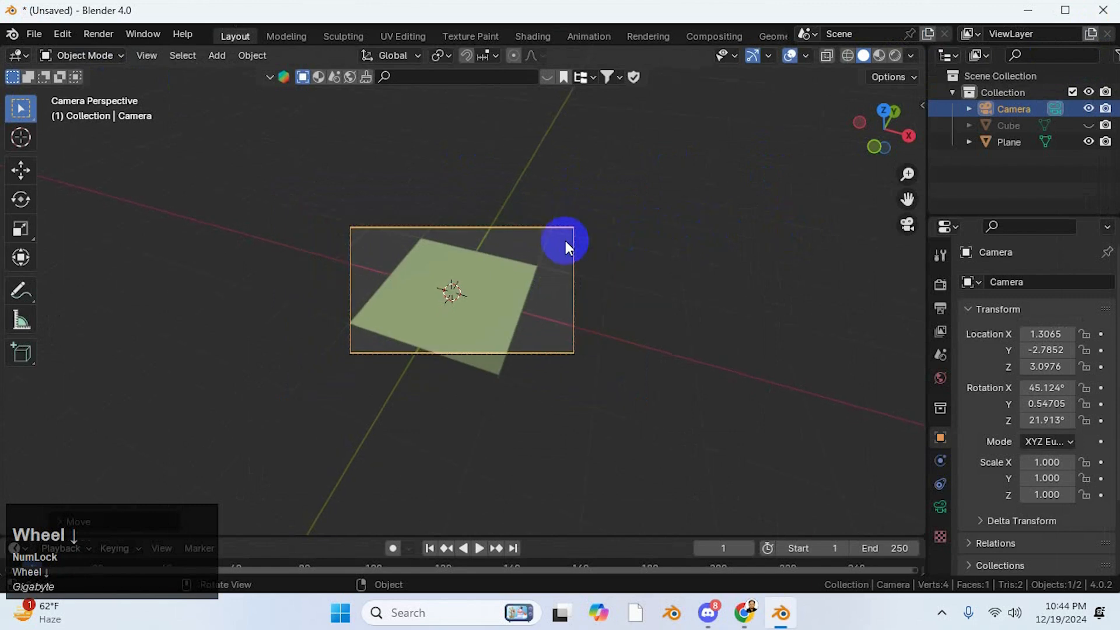
pyautogui.scroll(-2, 559, 237)
pyautogui.scroll(-1, 455, 289)
pyautogui.moveTo(454, 290); pyautogui.dragTo(590, 286, button='middle')
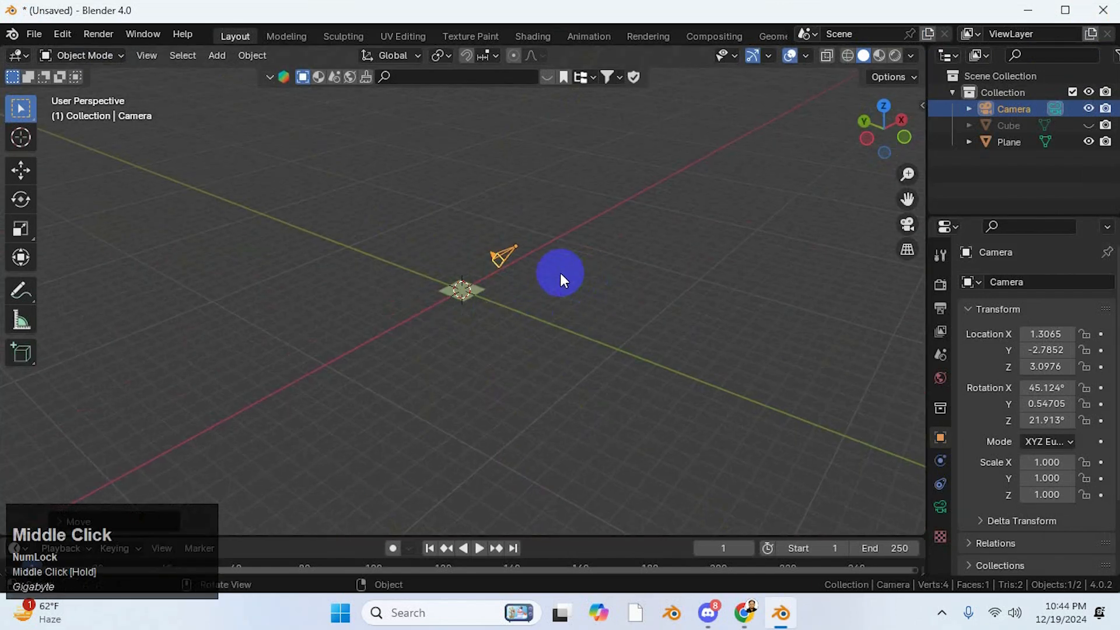
pyautogui.press('g')
pyautogui.click(619, 225)
# - Reframe the whole plane in camera view by moving the camera to about X 2.98, Y -4.99, Z 5.34 m
pyautogui.press('KP_0')
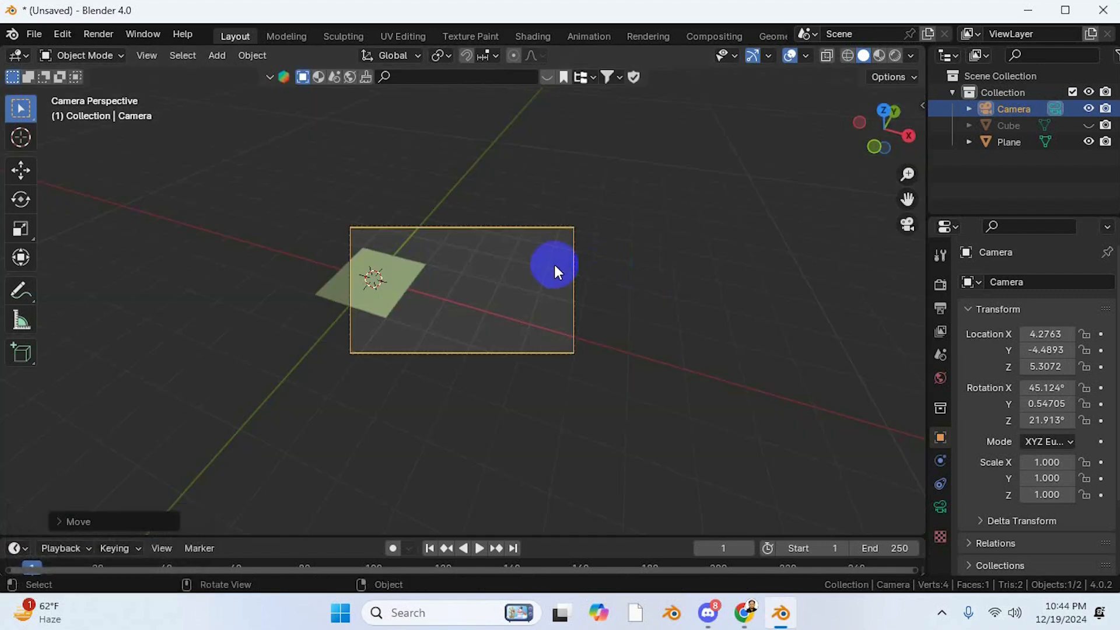
pyautogui.press('g')
pyautogui.click(467, 248)
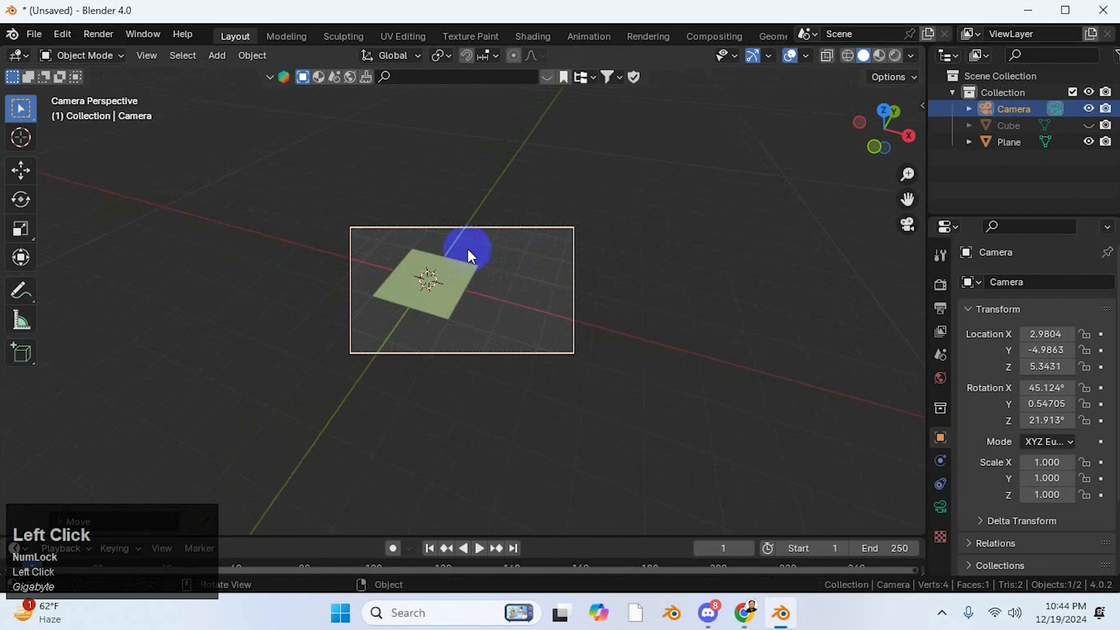
# - Render the image from the repositioned camera to check whether the hidden cube appears, and close the render window
pyautogui.click(99, 36)
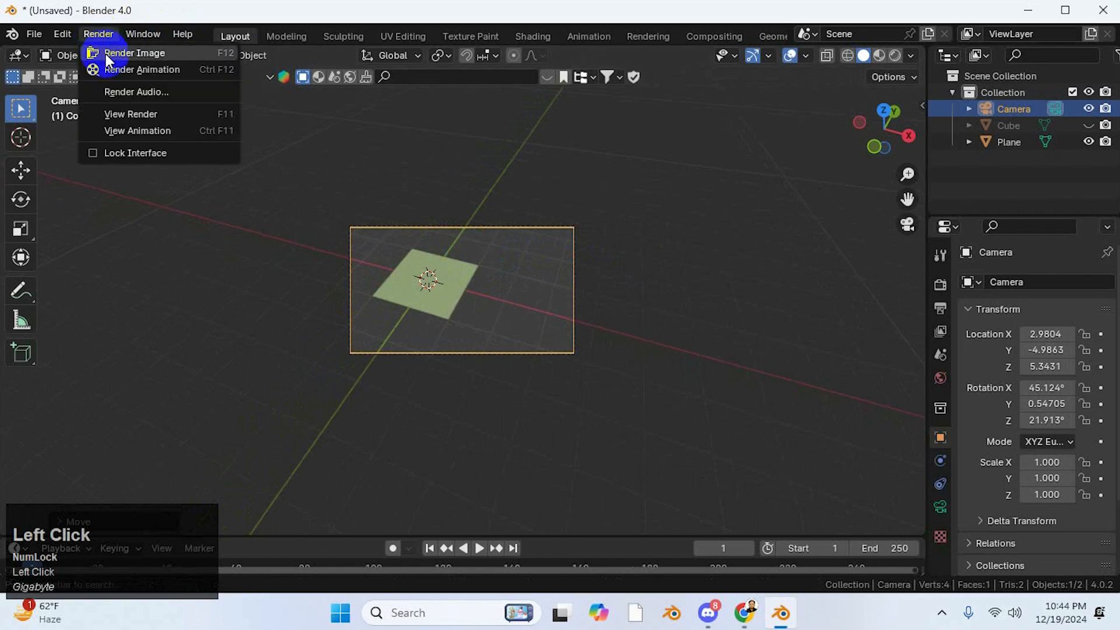
pyautogui.click(106, 53)
pyautogui.scroll(-3, 667, 267)
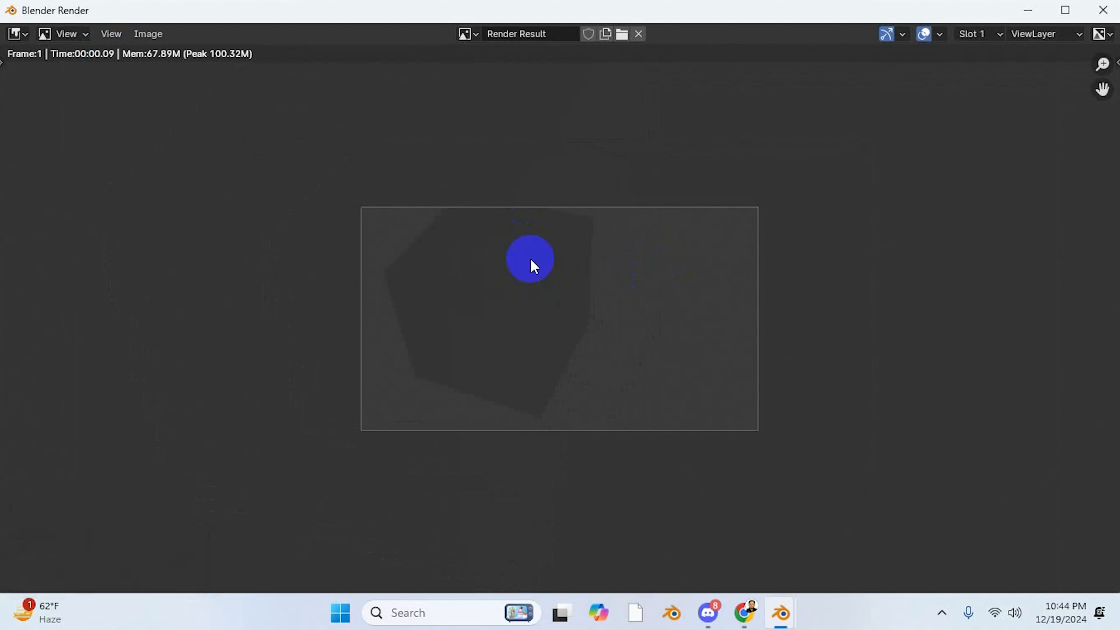
pyautogui.click(1102, 10)
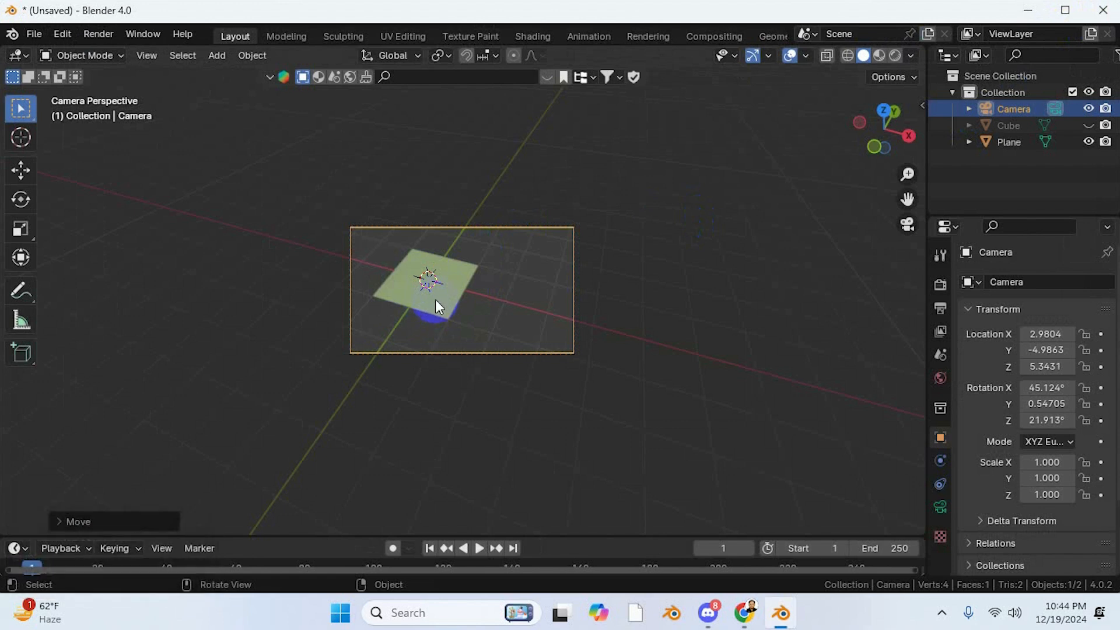
# - Disable the cube in renders and render the image again to check that only the plane is rendered
pyautogui.click(1108, 129)
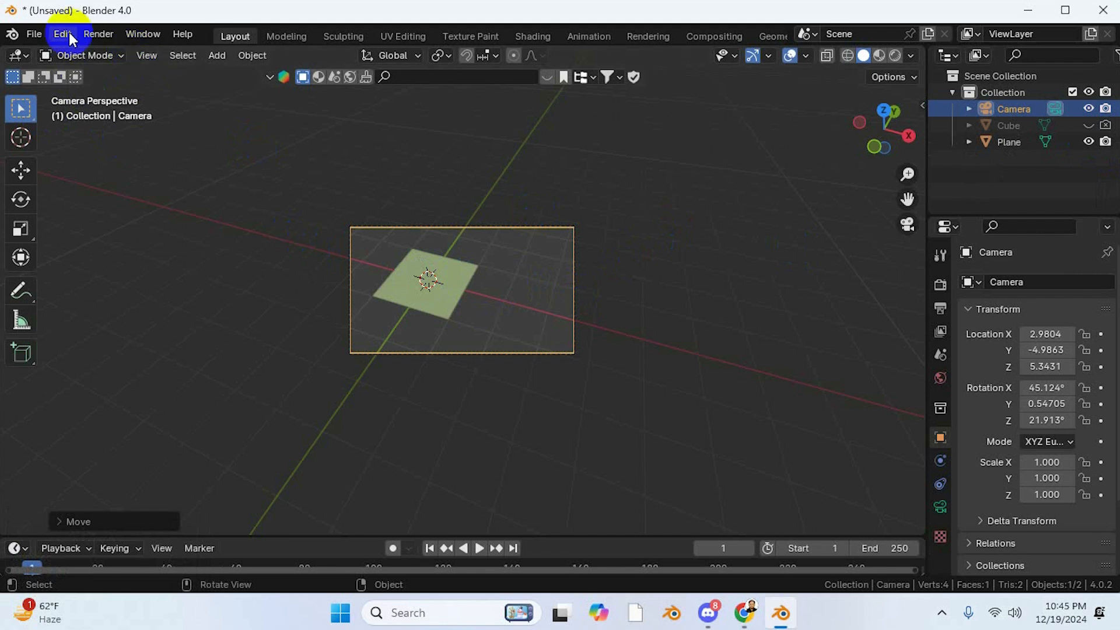
pyautogui.click(97, 33)
pyautogui.click(103, 51)
pyautogui.scroll(-1, 491, 252)
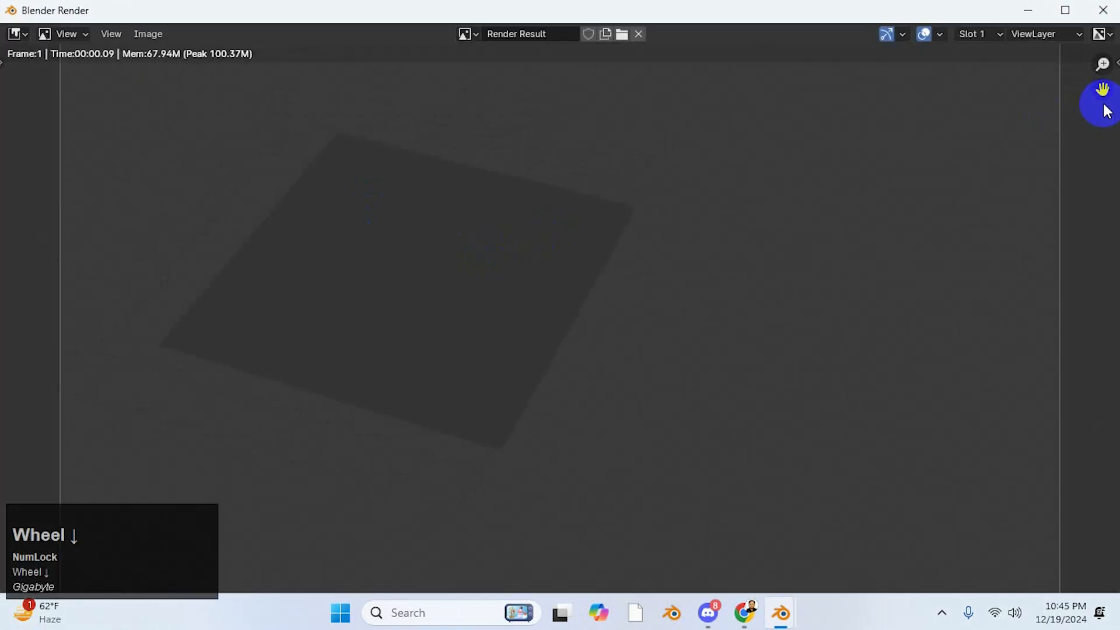
pyautogui.click(1103, 10)
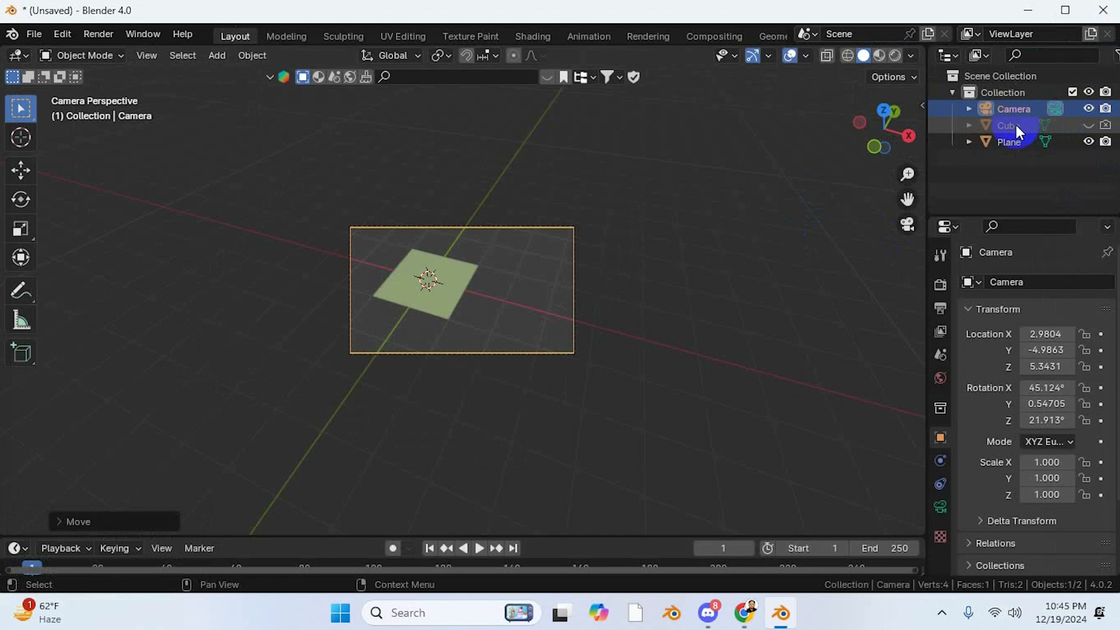
# - Show the cube in the viewport and render the image to check whether it appears, closing the render window
pyautogui.click(1087, 124)
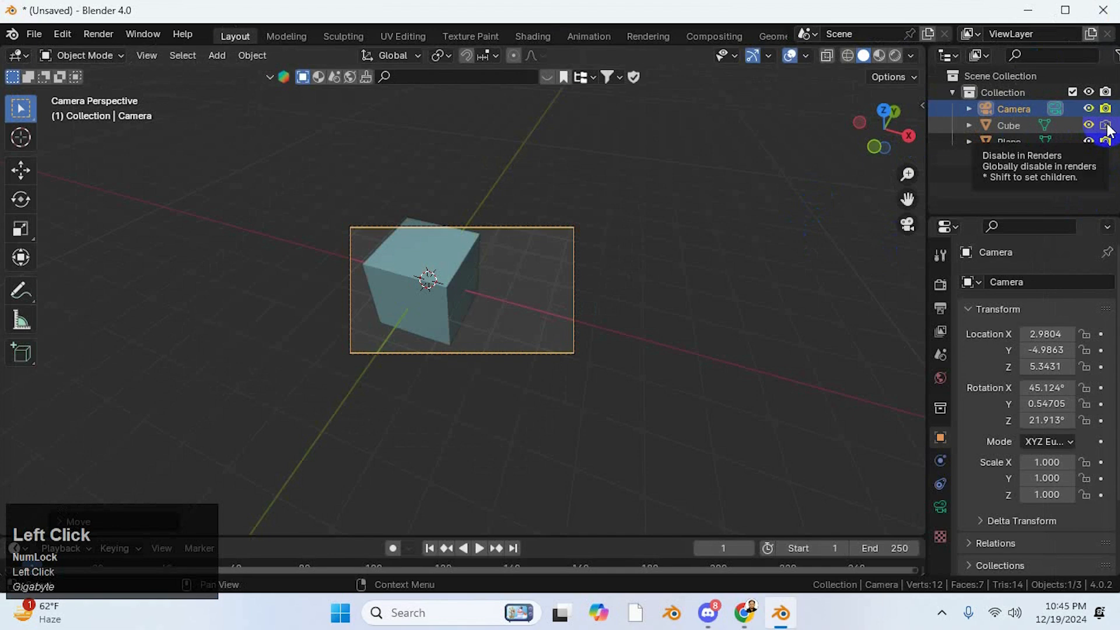
pyautogui.click(99, 34)
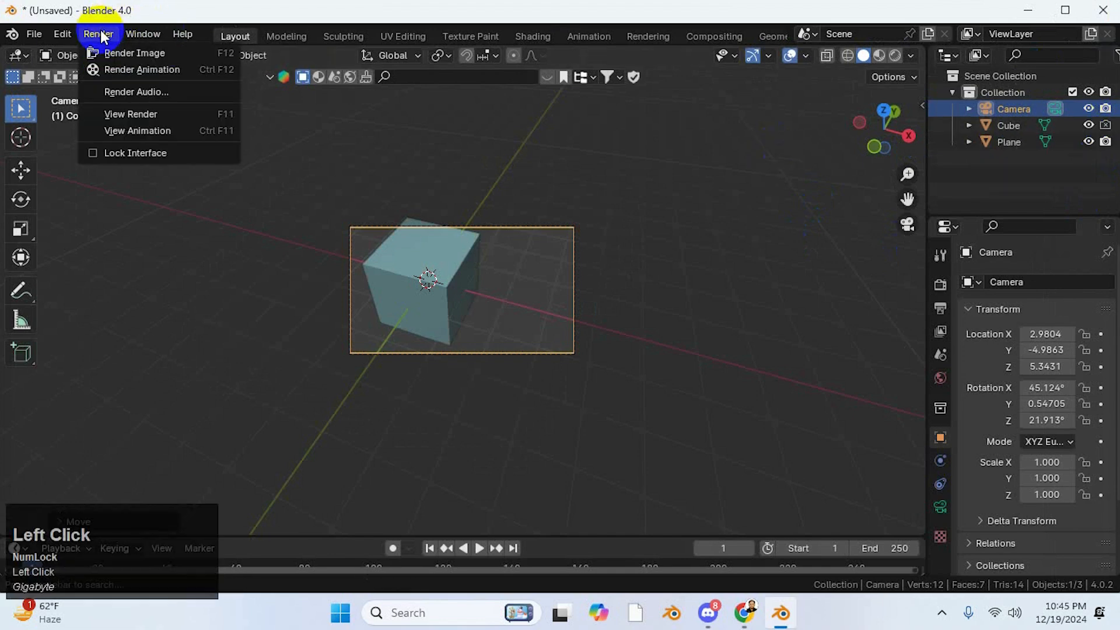
pyautogui.click(134, 53)
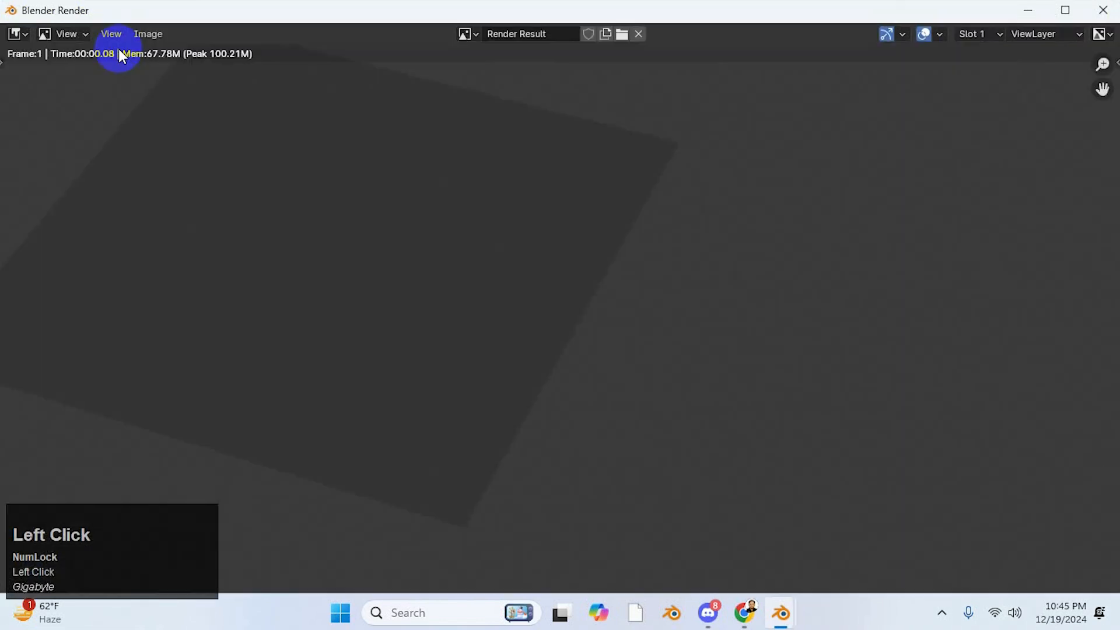
pyautogui.scroll(-3, 619, 339)
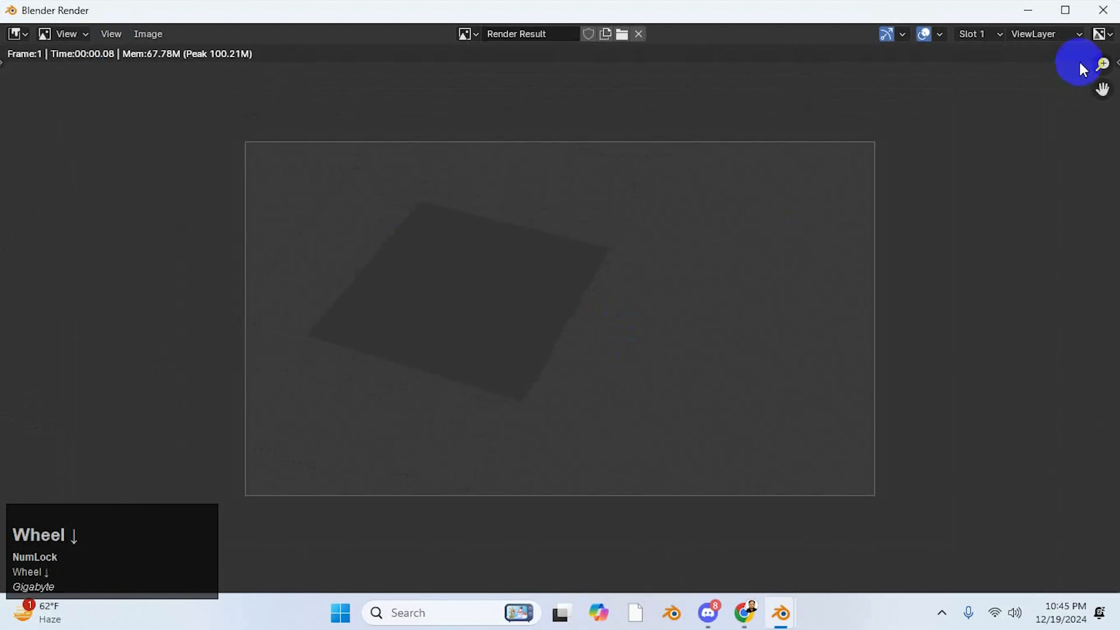
pyautogui.click(1103, 10)
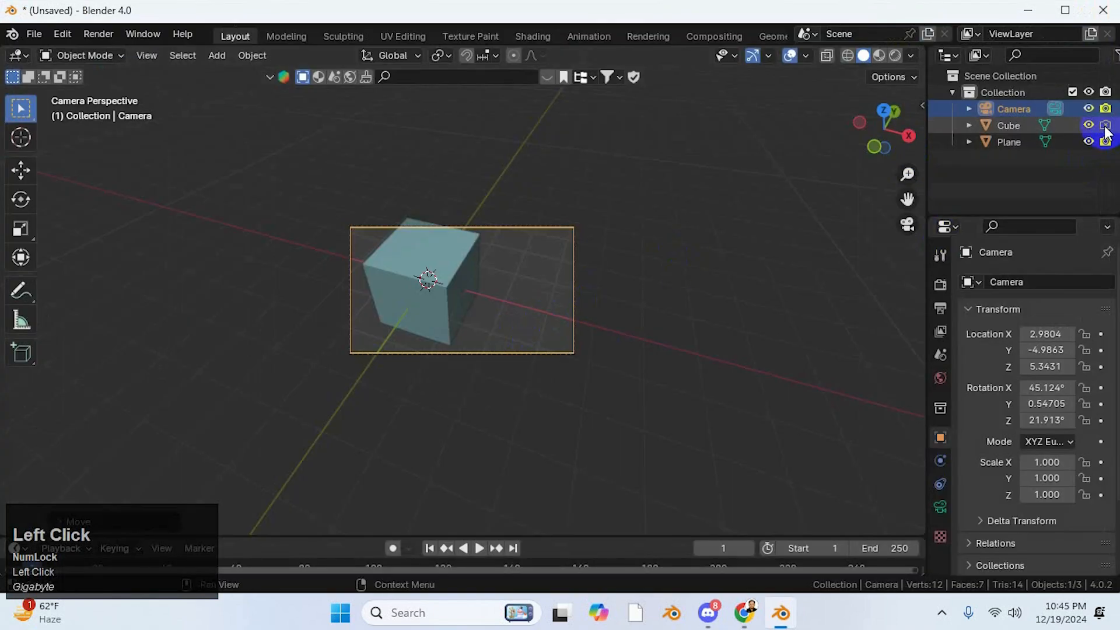
# - Enable the cube in renders again, leave the camera view and select the cube
pyautogui.click(1106, 125)
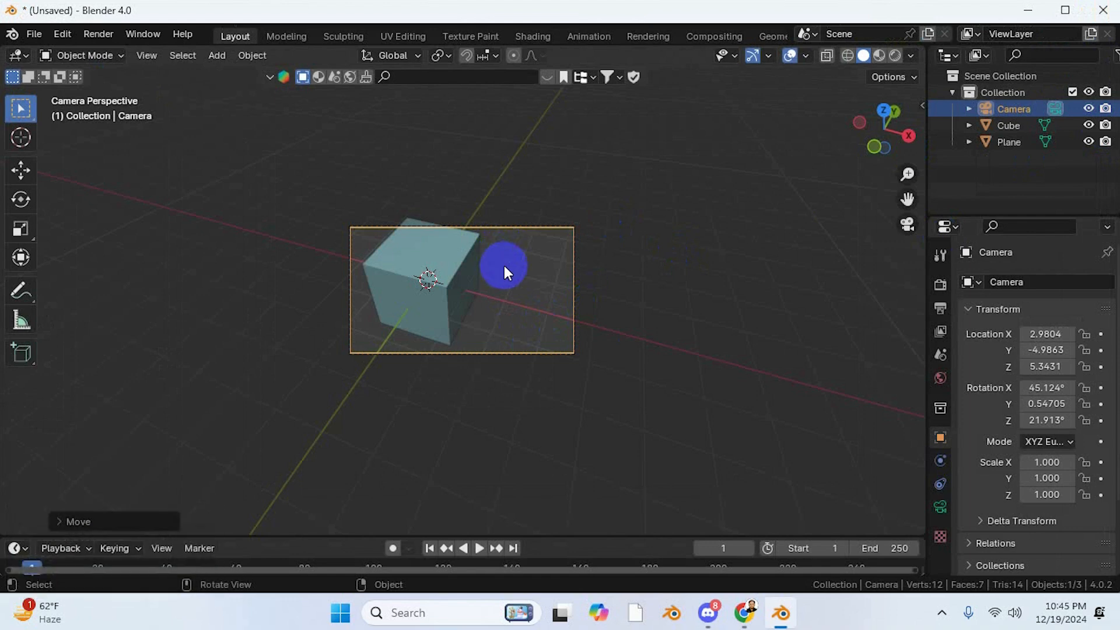
pyautogui.moveTo(588, 335); pyautogui.dragTo(618, 329, button='middle')
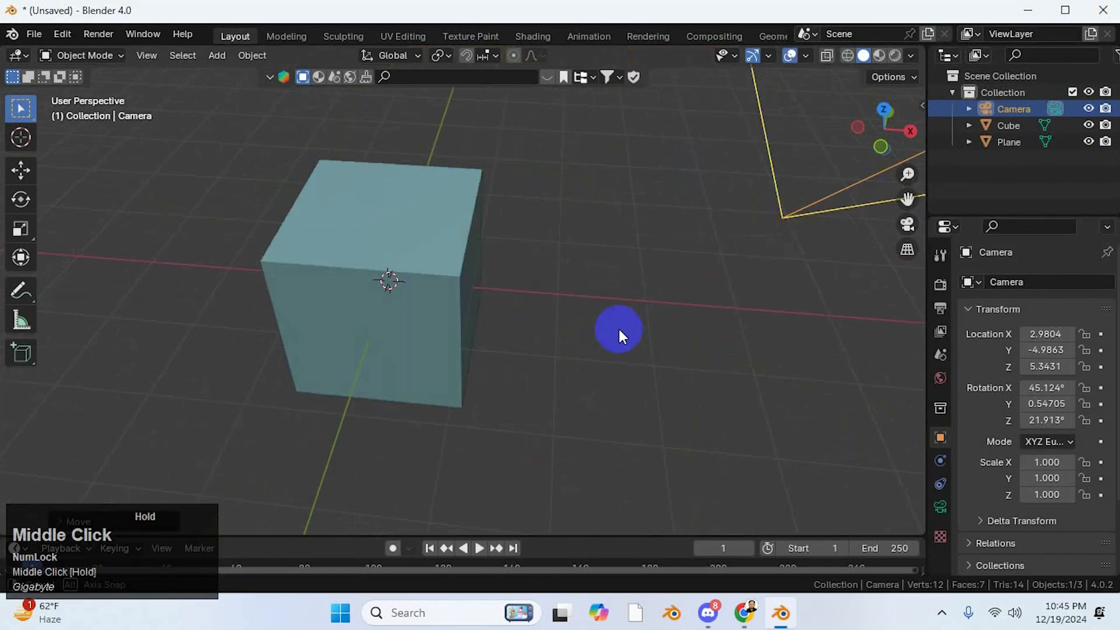
pyautogui.scroll(-3, 514, 338)
pyautogui.moveTo(515, 339); pyautogui.dragTo(600, 299, button='middle')
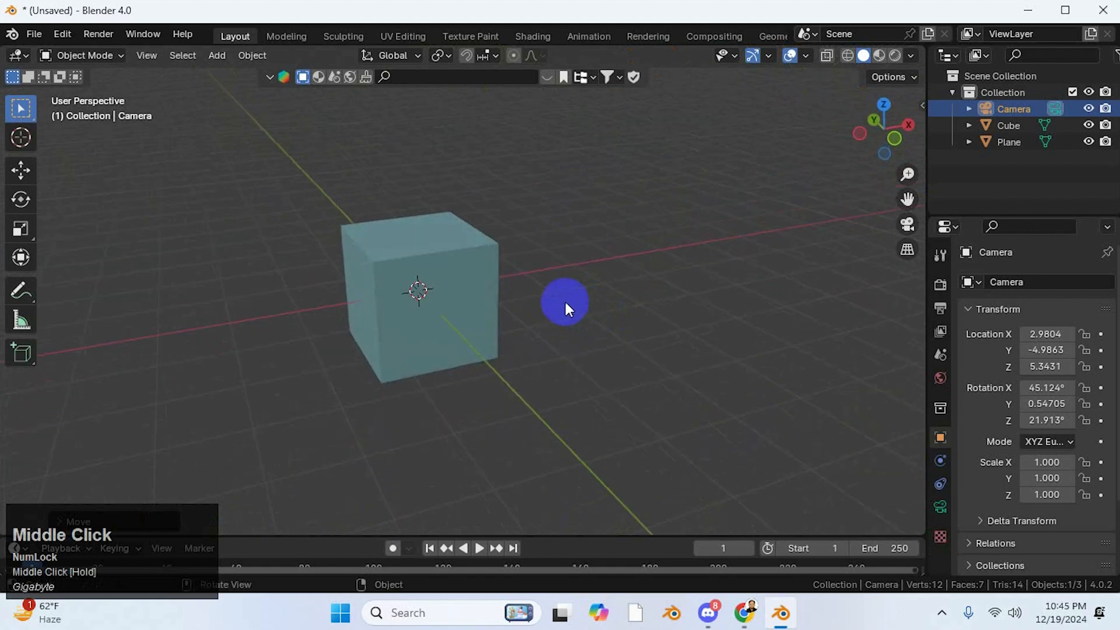
pyautogui.click(491, 267)
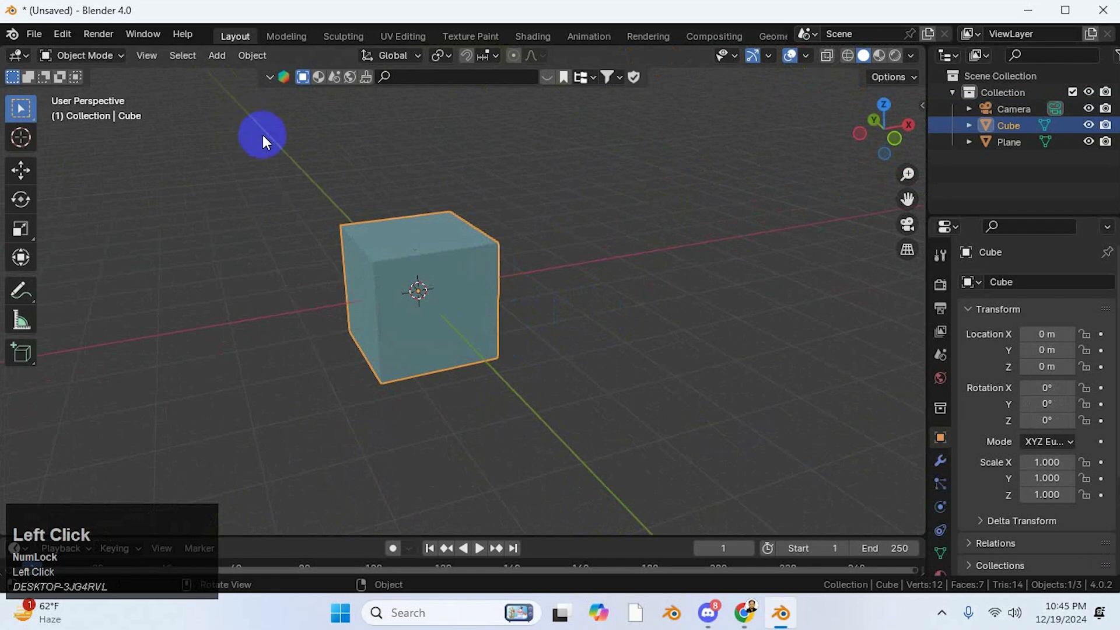
pyautogui.moveTo(262, 135); pyautogui.dragTo(401, 173, button='middle')
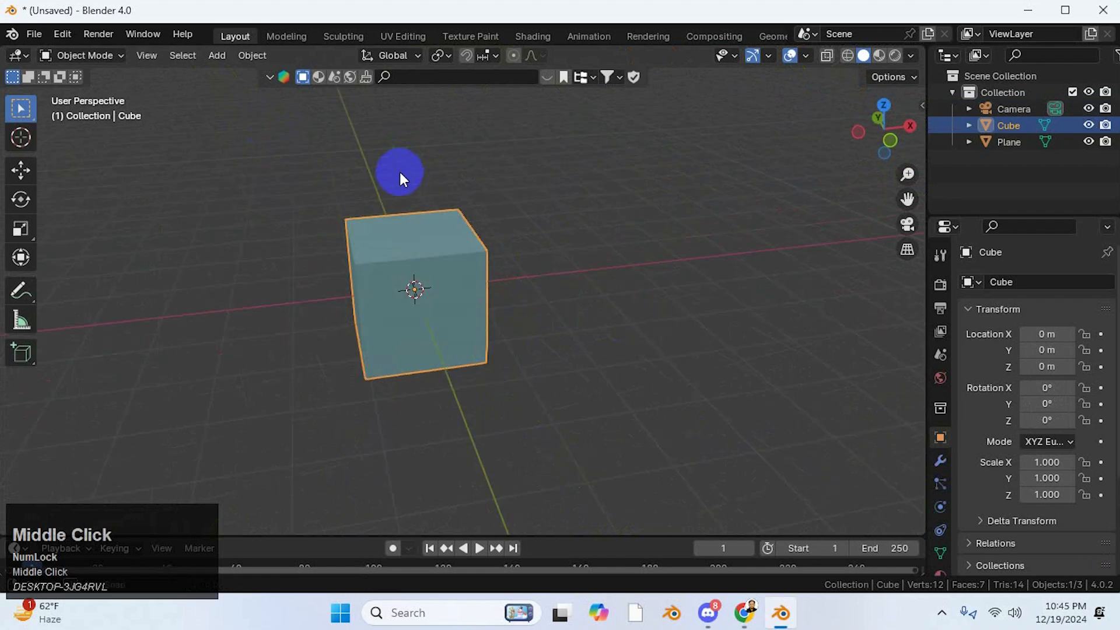
# - Hide the cube in the viewport and select the plane to examine its flat shape
pyautogui.click(1087, 126)
pyautogui.click(478, 300)
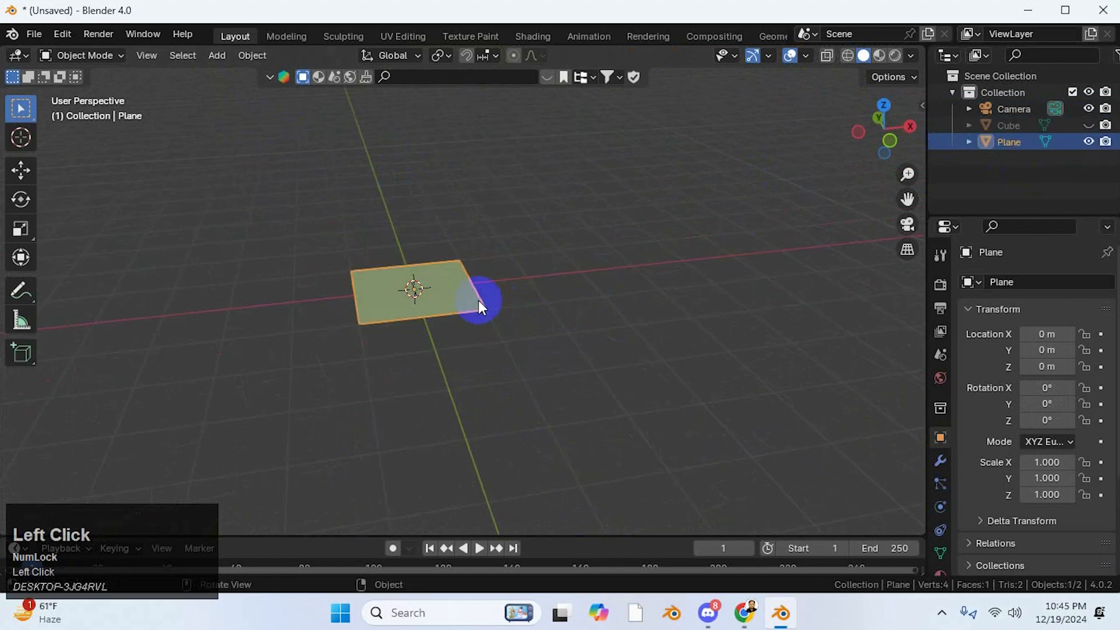
pyautogui.moveTo(545, 277); pyautogui.dragTo(431, 293, button='middle')
pyautogui.scroll(2, 502, 267)
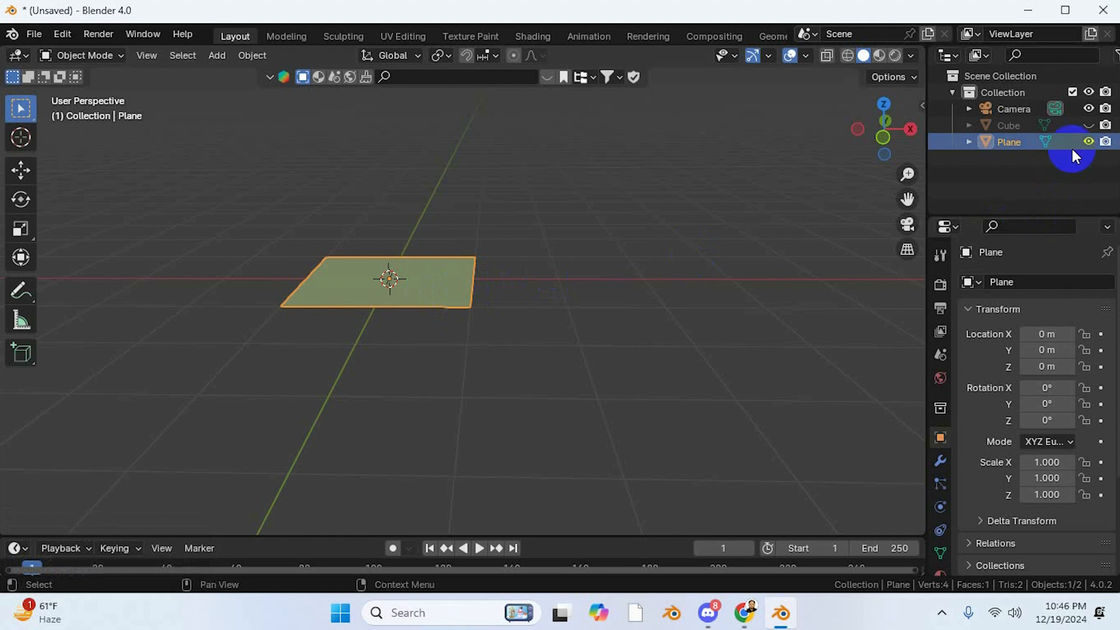
# - Show the cube in the viewport again and select it to compare its volume with the flat plane
pyautogui.click(1087, 124)
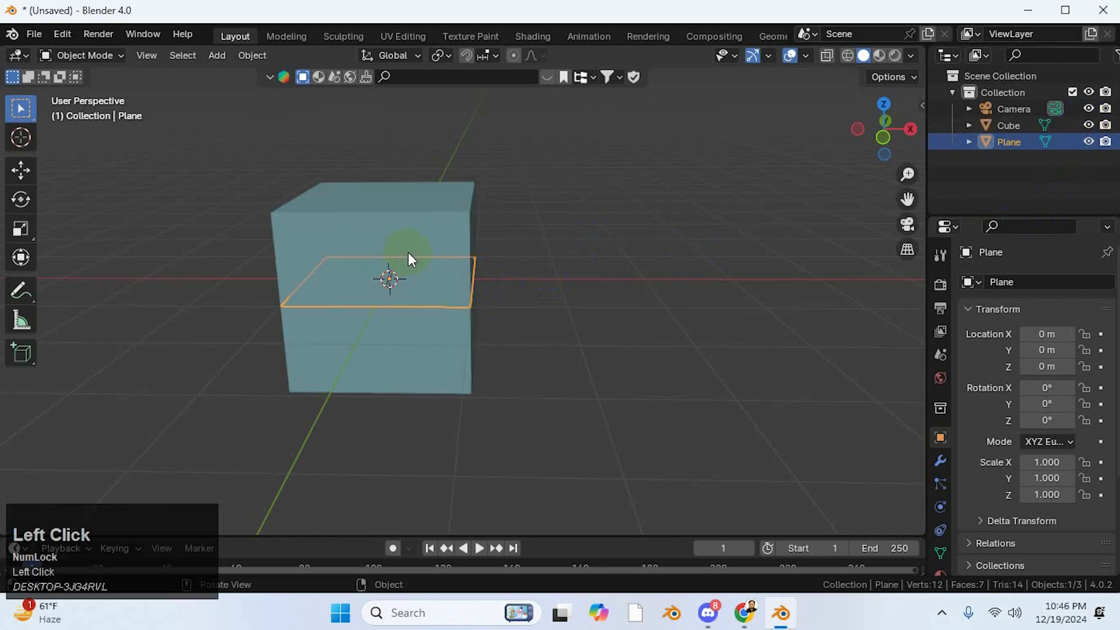
pyautogui.click(416, 206)
pyautogui.moveTo(409, 345); pyautogui.dragTo(525, 346, button='middle')
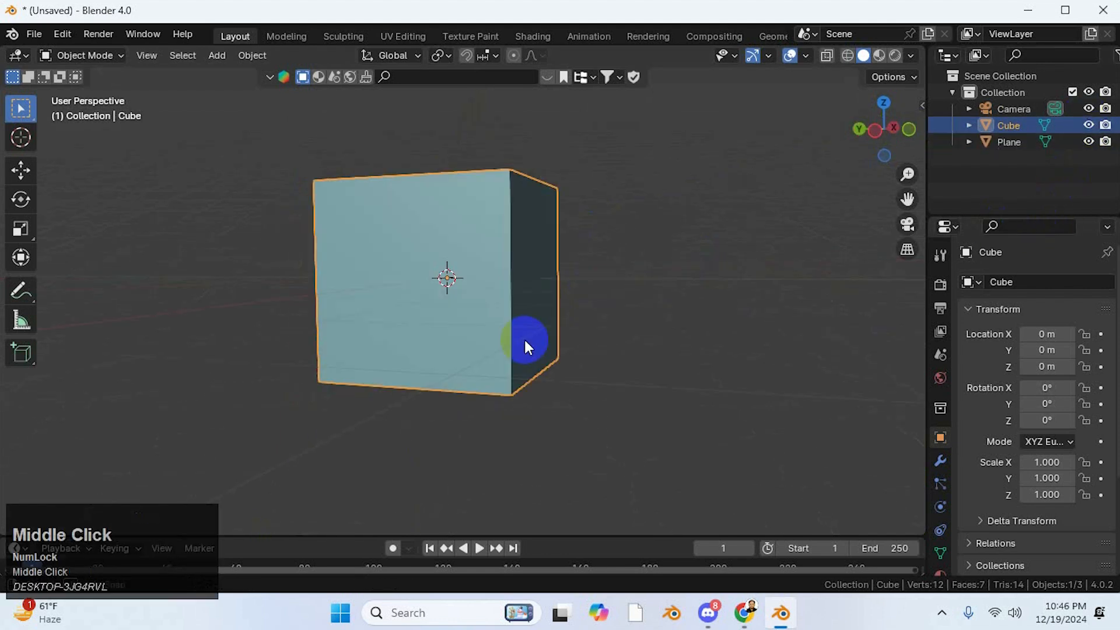
pyautogui.moveTo(426, 328); pyautogui.dragTo(444, 299, button='middle')
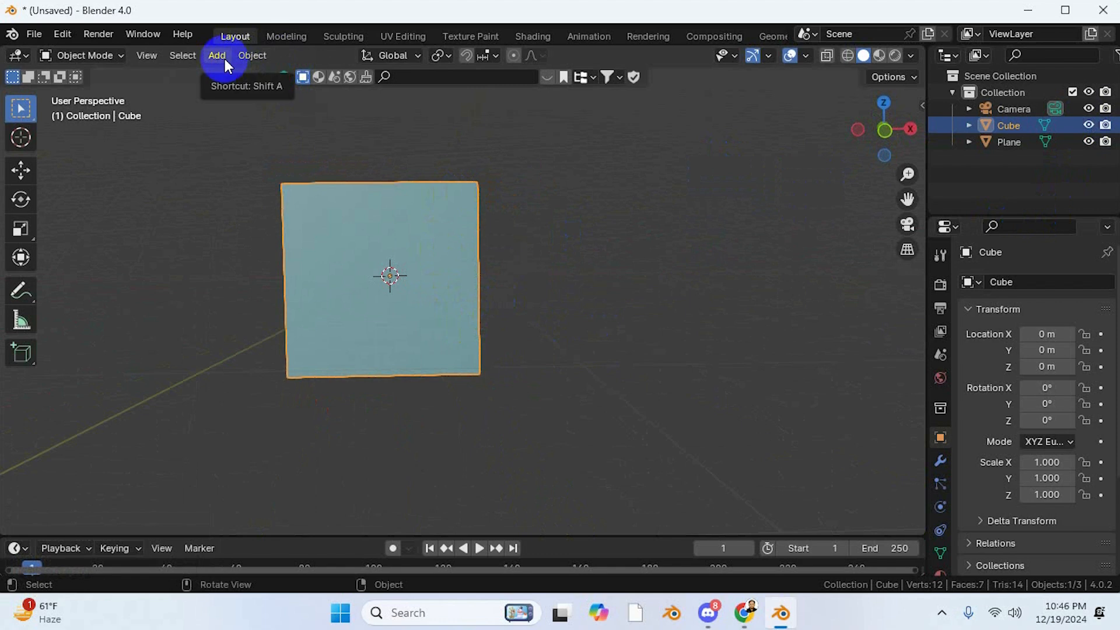
# - Hide the cube in the viewport and add a mesh circle at the world origin
pyautogui.click(1089, 125)
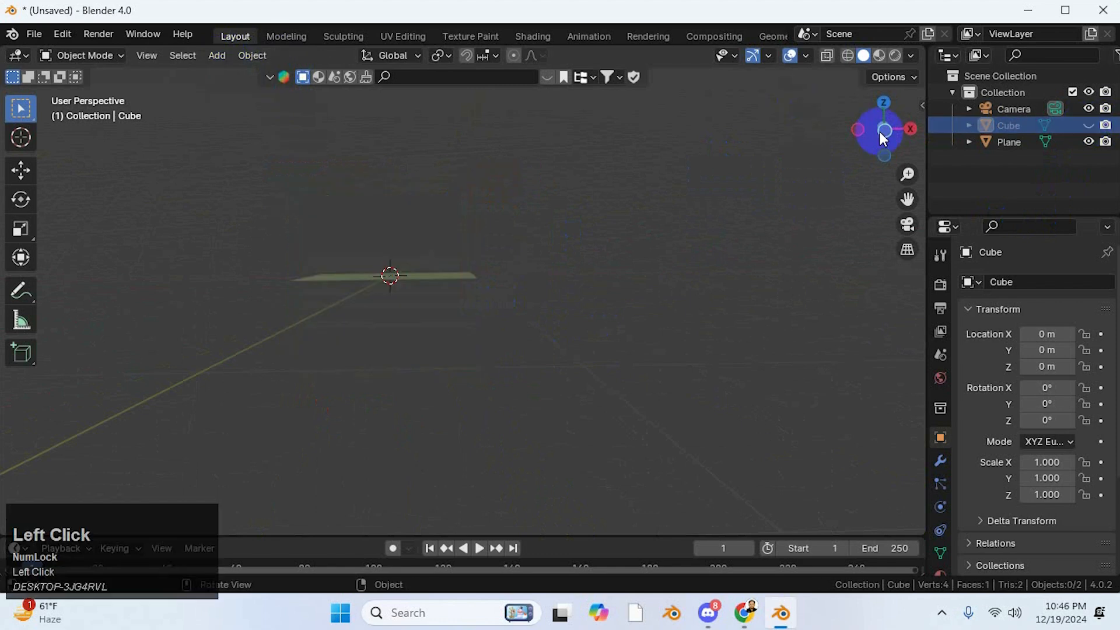
pyautogui.click(228, 54)
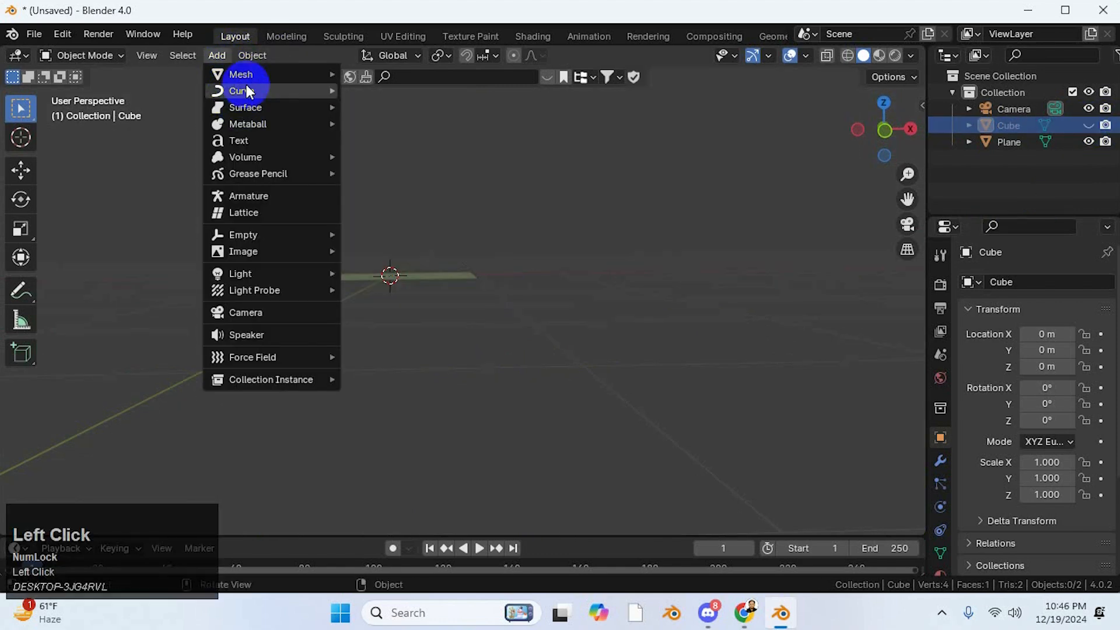
pyautogui.moveTo(251, 76)
pyautogui.click(379, 106)
pyautogui.moveTo(378, 102); pyautogui.dragTo(546, 401, button='middle')
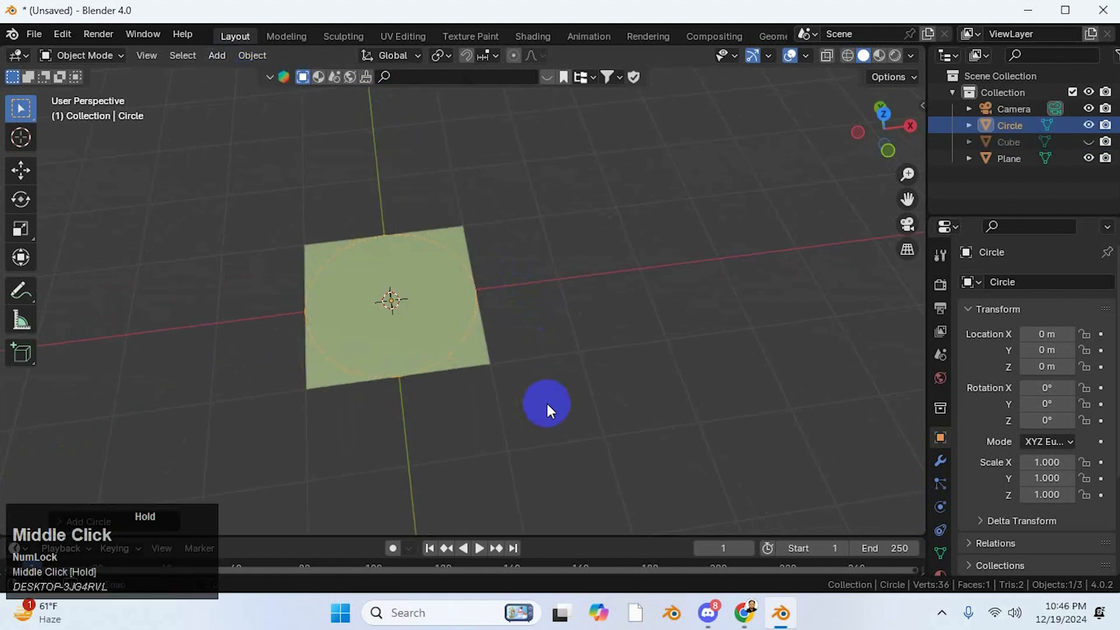
# - Hide the plane and the circle in the viewport
pyautogui.click(1089, 158)
pyautogui.click(343, 350)
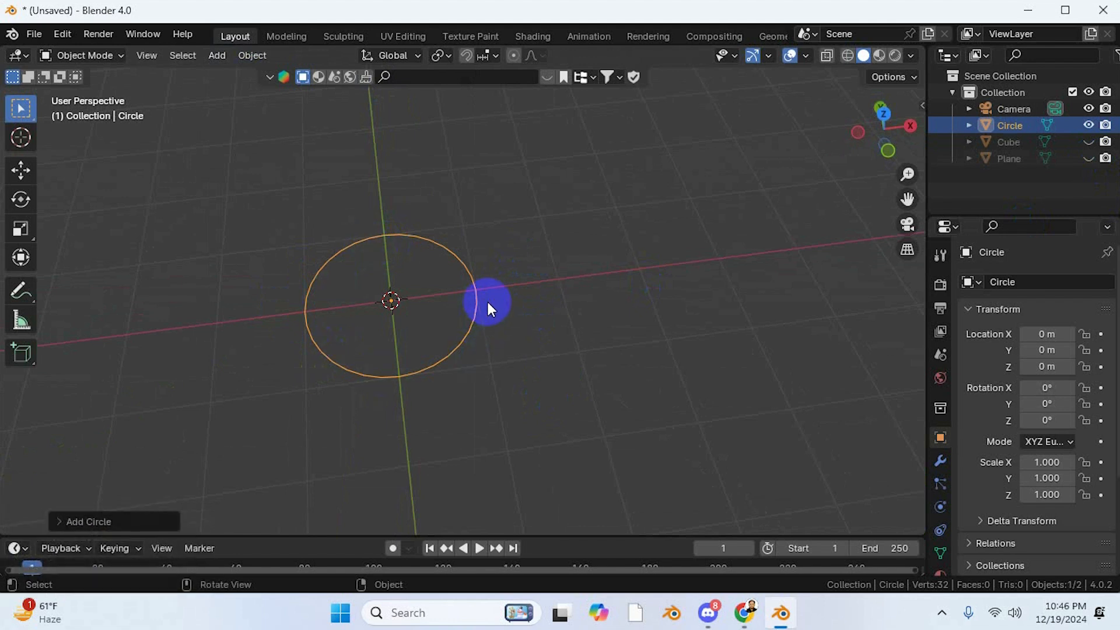
pyautogui.click(1088, 127)
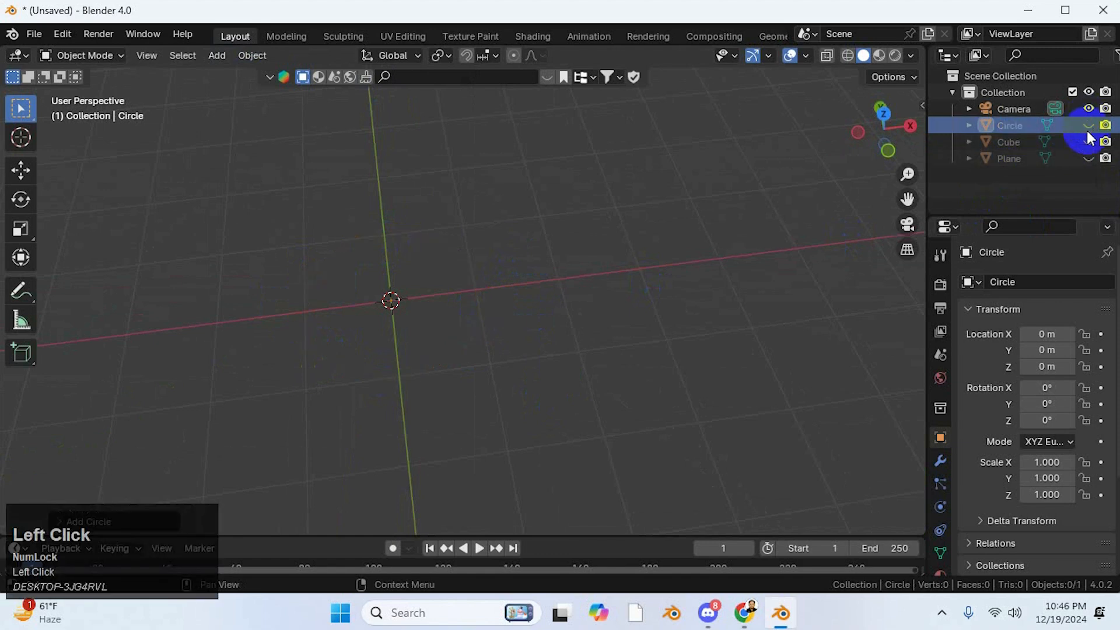
# - Add a UV sphere mesh at the world origin
pyautogui.click(251, 55)
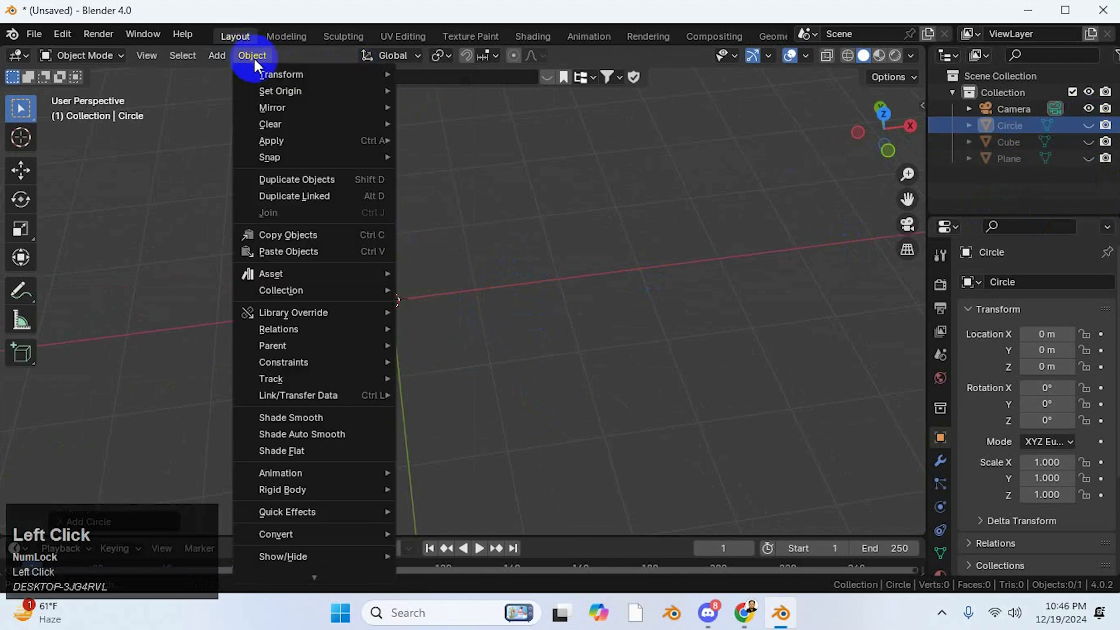
pyautogui.moveTo(225, 54)
pyautogui.moveTo(251, 74)
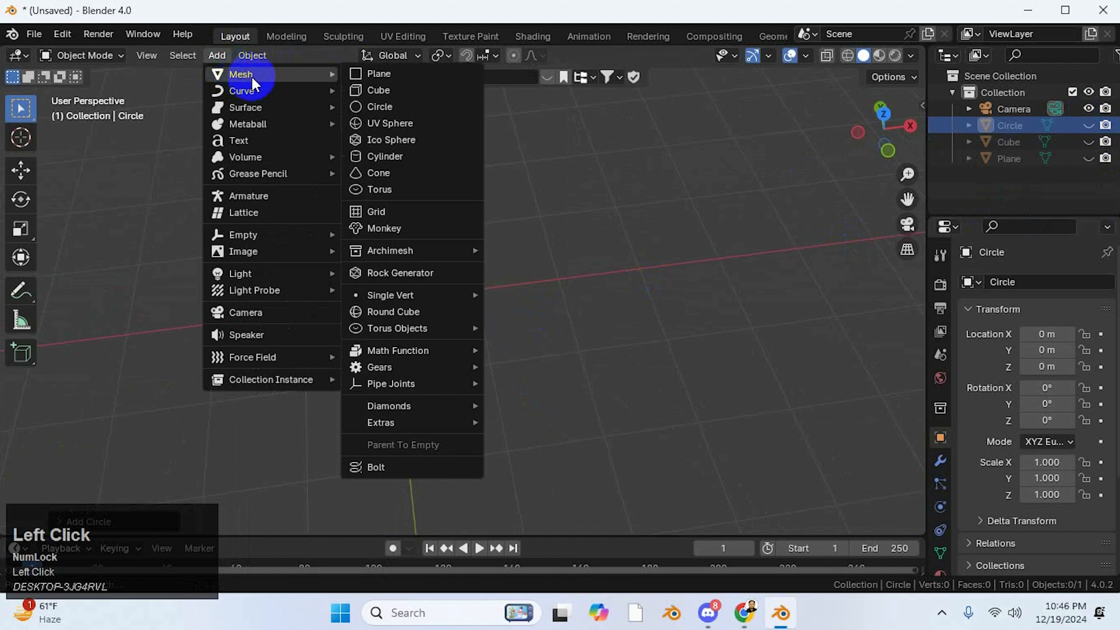
pyautogui.click(391, 124)
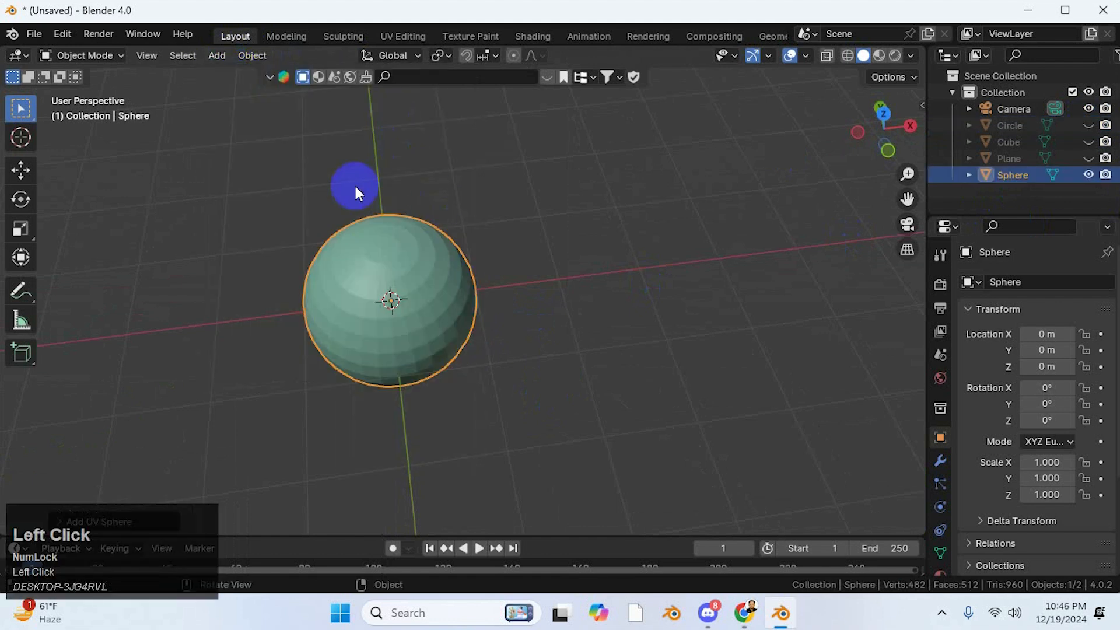
# - Add an ico sphere and move it beside the UV sphere, to about X 2.13, Y 0.13, Z 0.07 m
pyautogui.click(212, 55)
pyautogui.moveTo(233, 90)
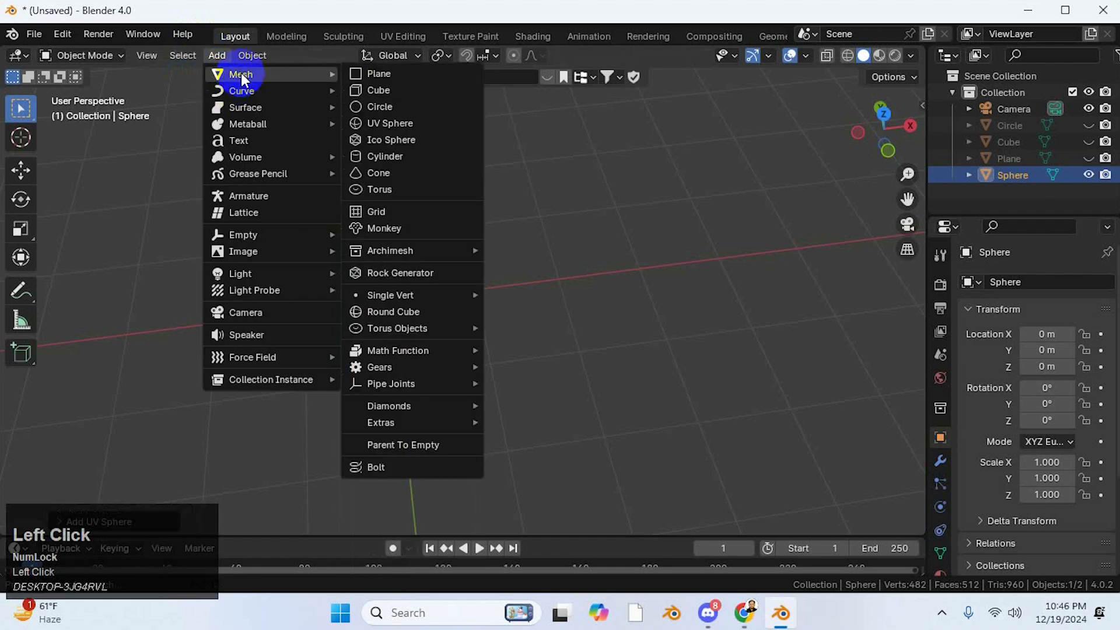
pyautogui.click(409, 143)
pyautogui.moveTo(418, 148); pyautogui.dragTo(411, 284, button='middle')
pyautogui.press('g')
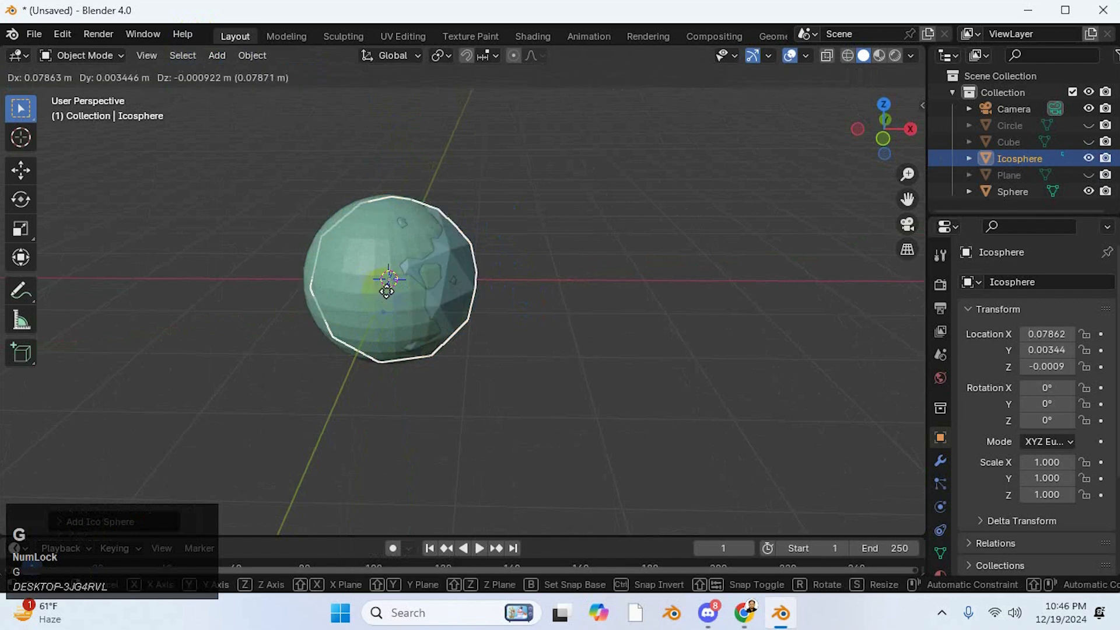
pyautogui.click(558, 287)
# - Compare the face structure of the UV sphere with that of the ico sphere from several angles and up close
pyautogui.moveTo(573, 365); pyautogui.dragTo(426, 288, button='middle')
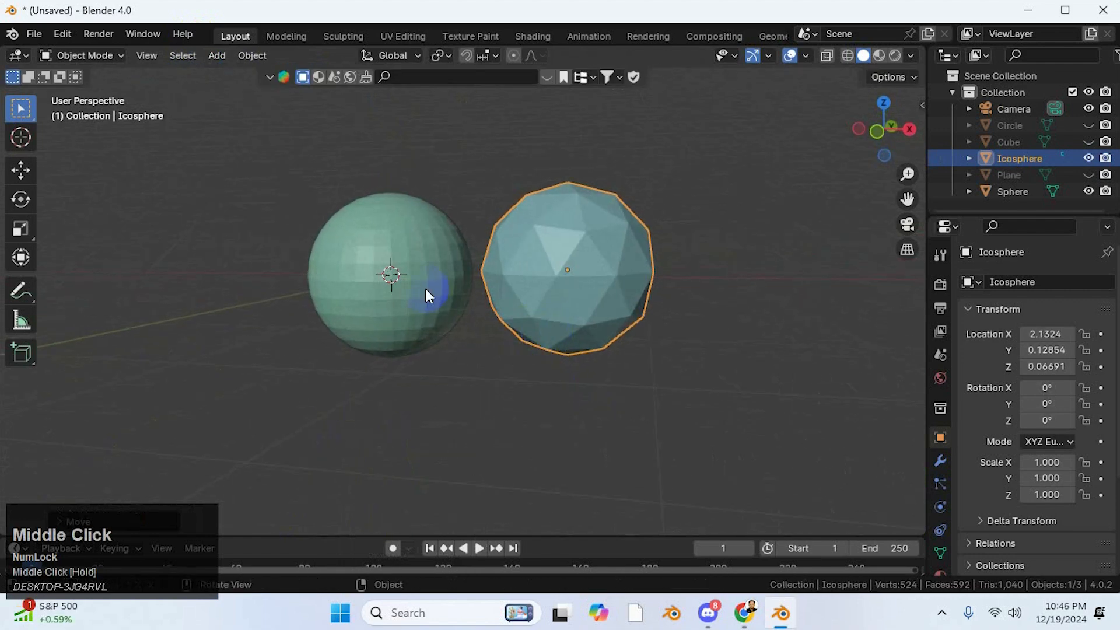
pyautogui.scroll(2, 401, 267)
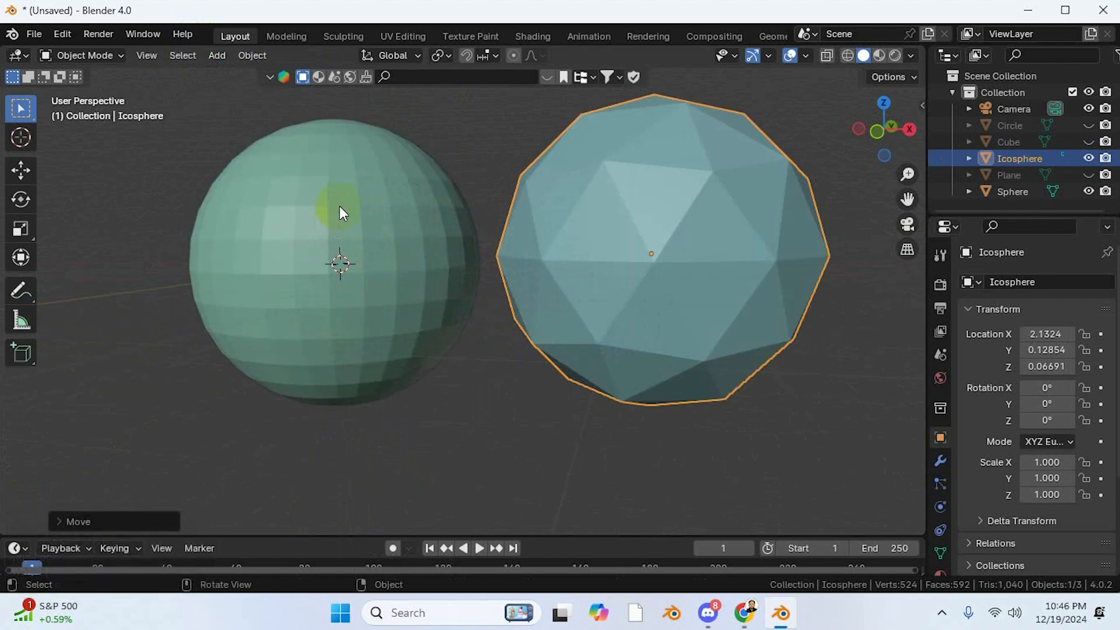
pyautogui.scroll(1, 360, 238)
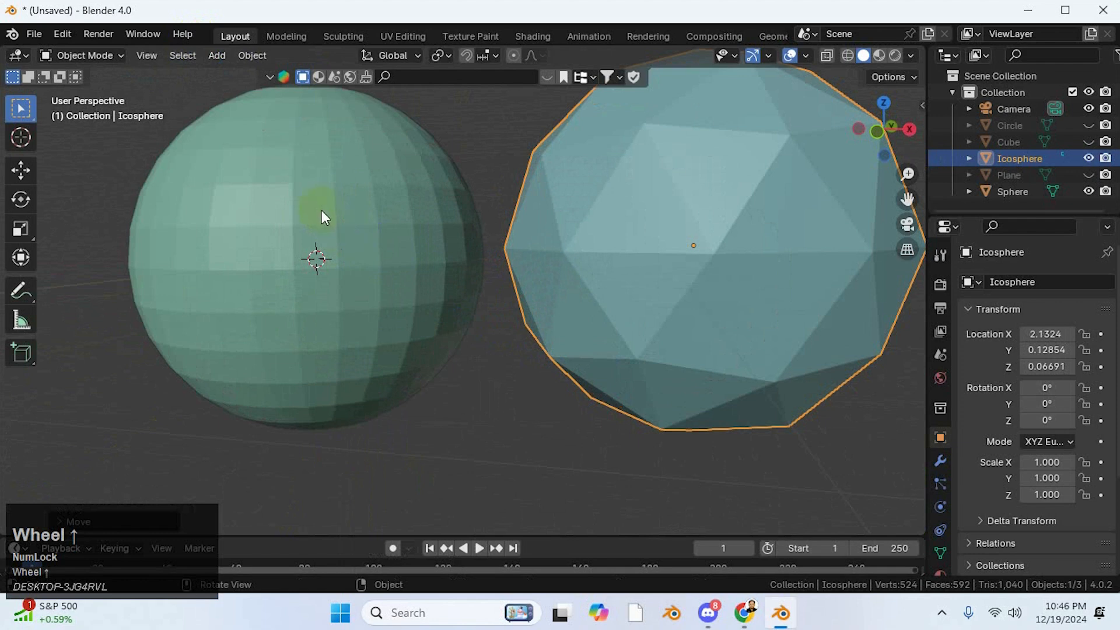
pyautogui.scroll(-2, 308, 197)
pyautogui.moveTo(307, 197); pyautogui.dragTo(246, 198, button='middle')
pyautogui.click(633, 253)
pyautogui.moveTo(633, 253); pyautogui.dragTo(673, 270, button='middle')
pyautogui.scroll(2, 673, 285)
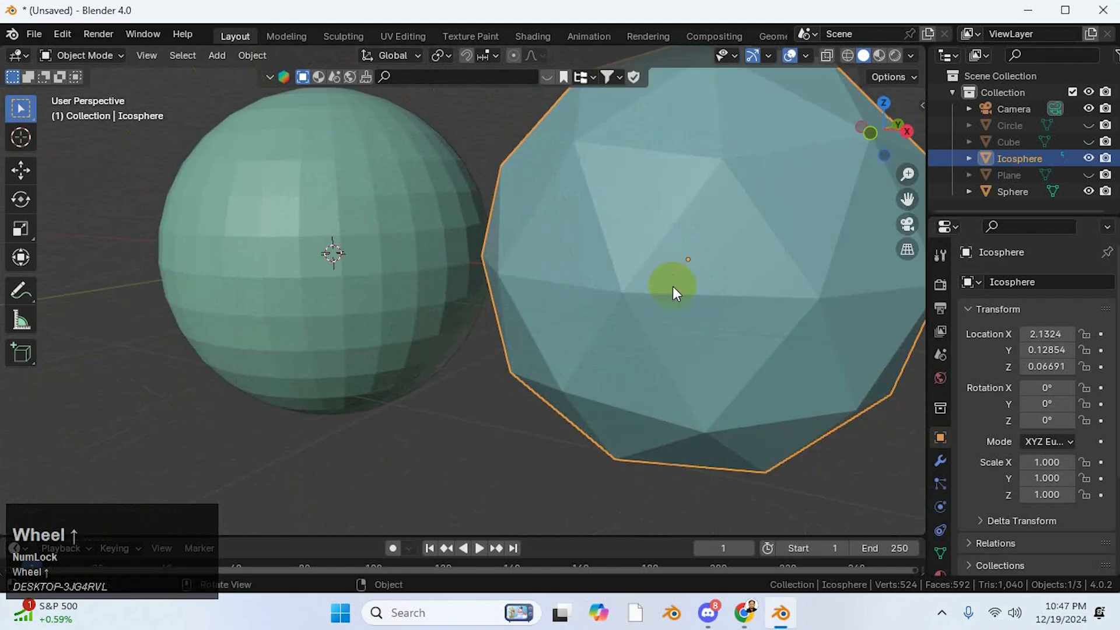
pyautogui.scroll(-3, 441, 257)
pyautogui.moveTo(377, 267); pyautogui.dragTo(584, 263, button='middle')
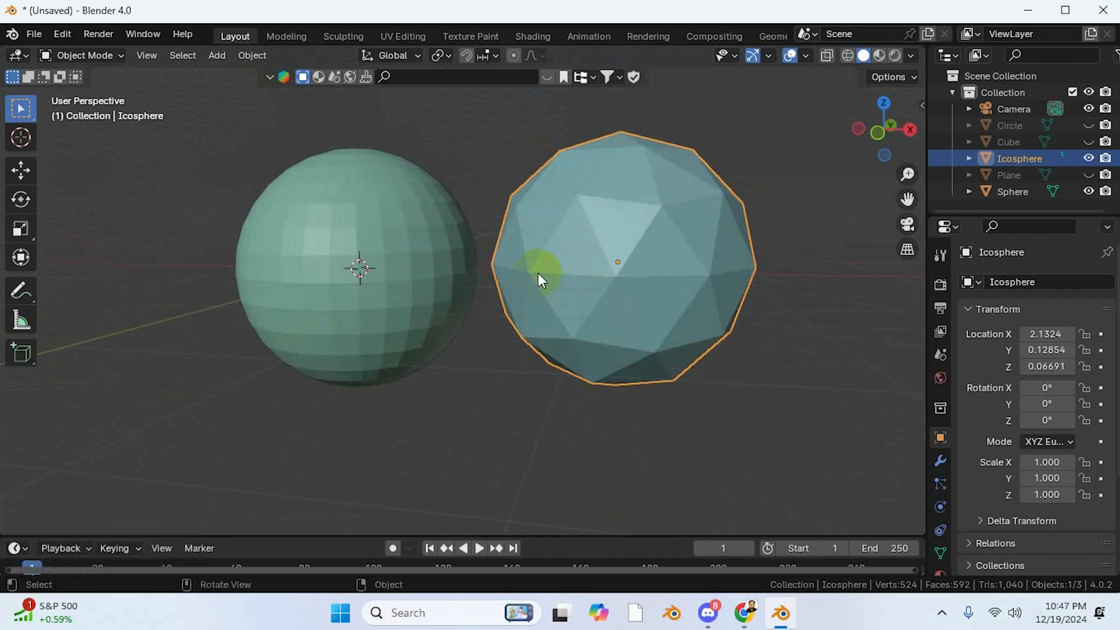
# - Hide the ico sphere and the UV sphere in the viewport and add a cylinder mesh at the world origin
pyautogui.click(1088, 158)
pyautogui.click(1088, 191)
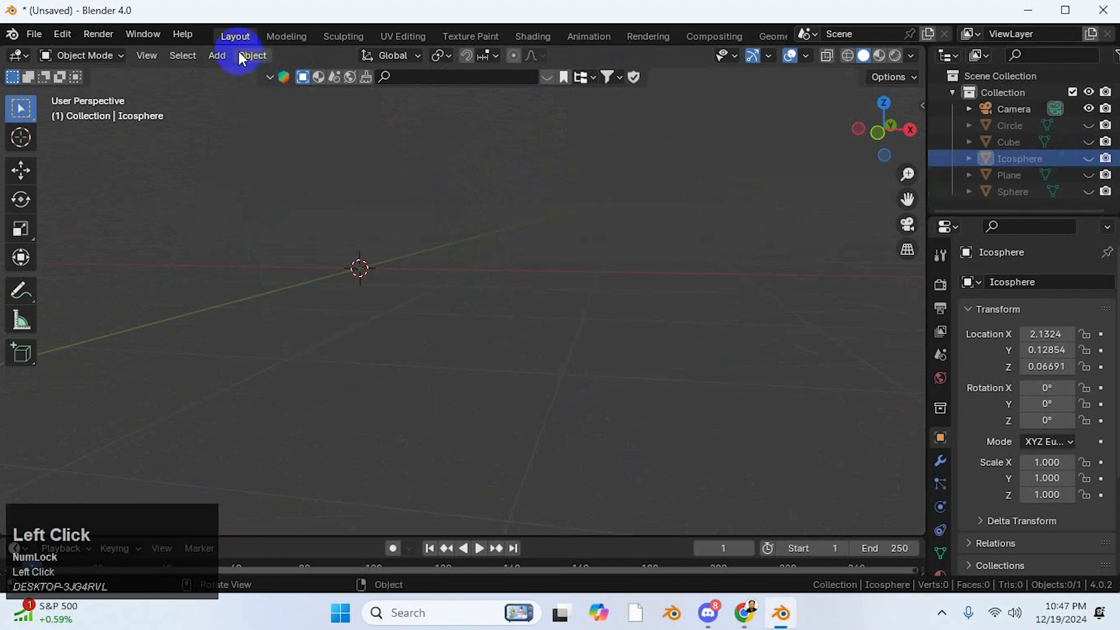
pyautogui.click(217, 56)
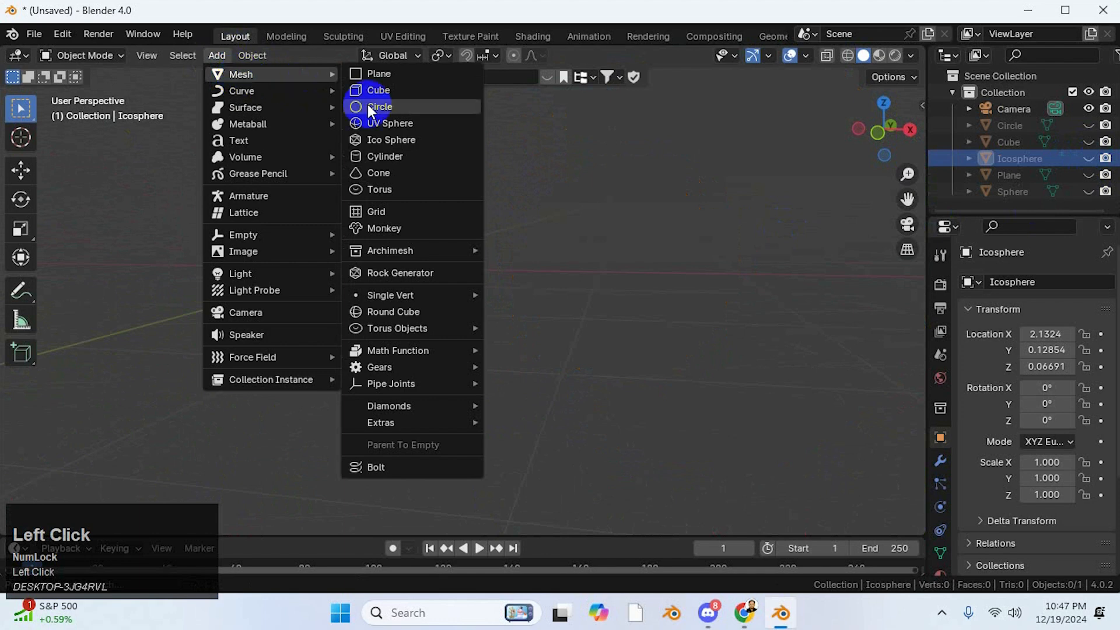
pyautogui.click(405, 155)
pyautogui.moveTo(478, 231); pyautogui.dragTo(495, 272, button='middle')
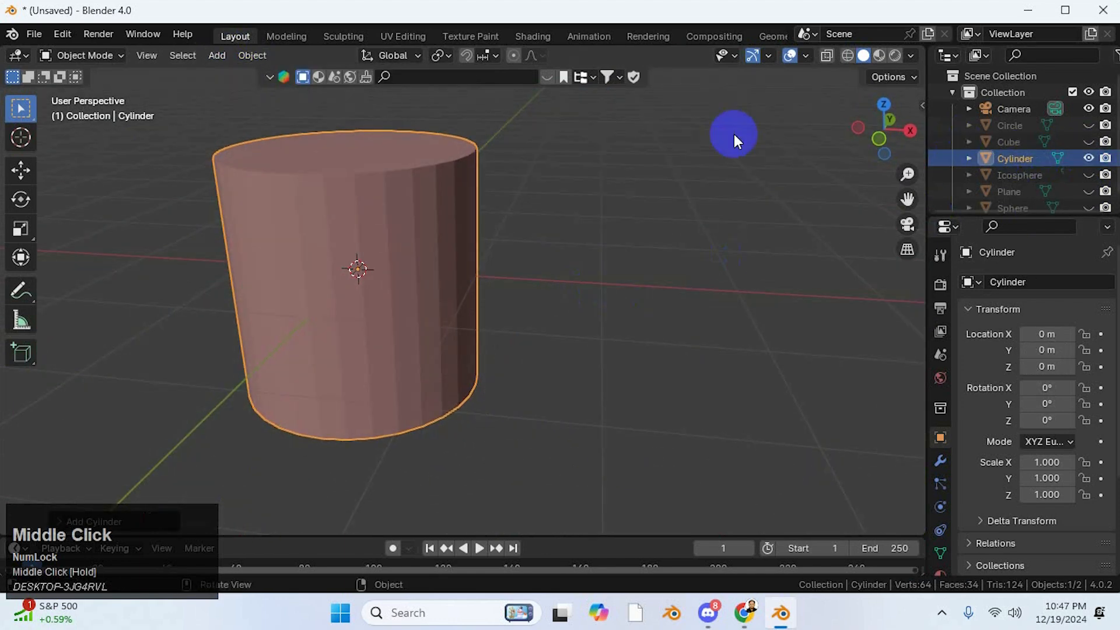
pyautogui.scroll(-2, 493, 160)
pyautogui.moveTo(493, 160); pyautogui.dragTo(505, 146, button='middle')
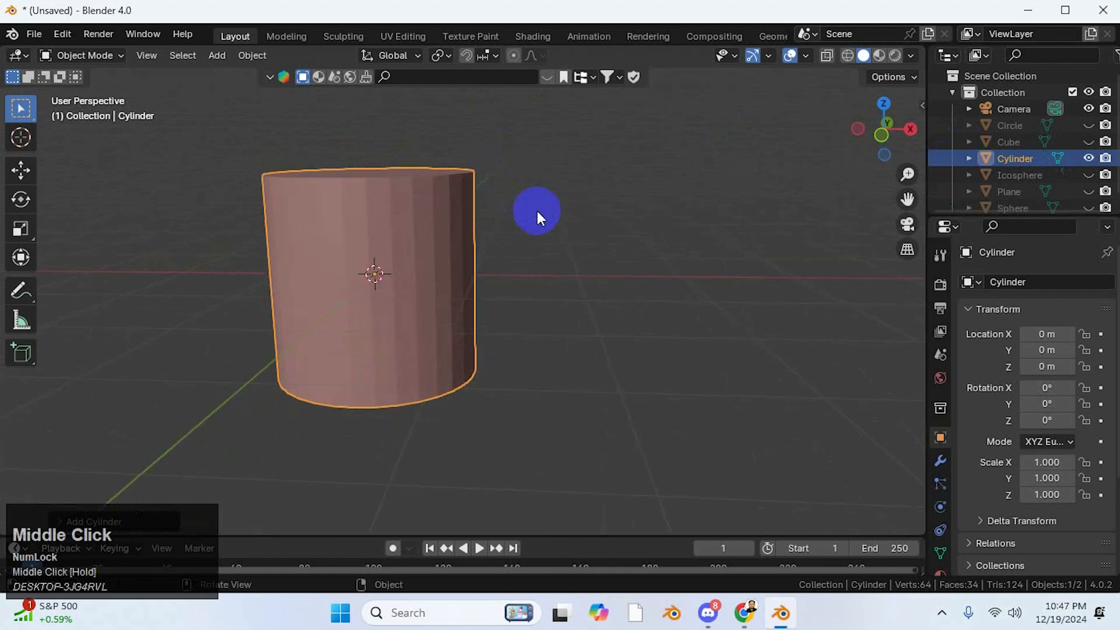
pyautogui.moveTo(402, 237)
pyautogui.mouseDown(button='middle')
pyautogui.moveTo(423, 221)
pyautogui.moveTo(437, 286)
pyautogui.moveTo(397, 287)
pyautogui.moveTo(411, 243)
pyautogui.mouseUp(button='middle')
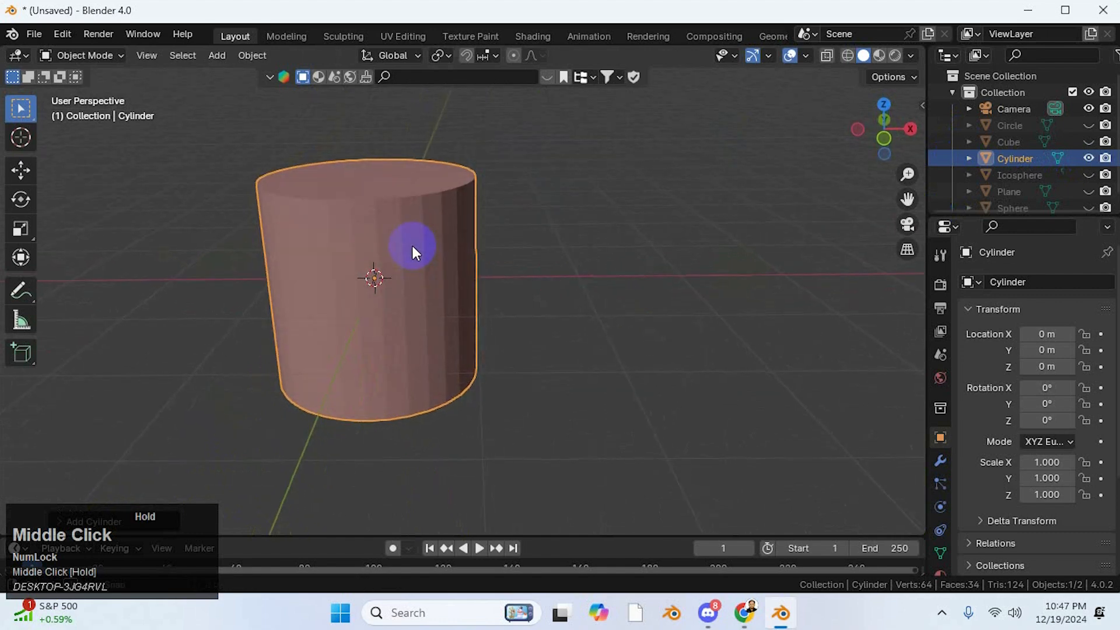
# - Hide the cylinder in the viewport and add a cone mesh at the world origin
pyautogui.scroll(-1, 412, 244)
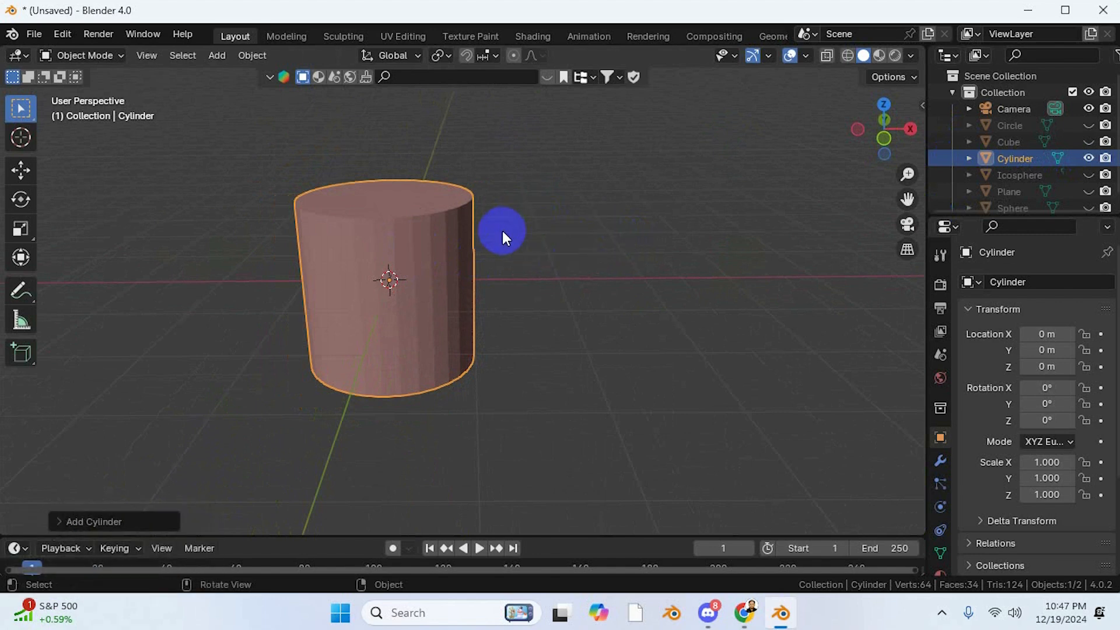
pyautogui.click(1088, 158)
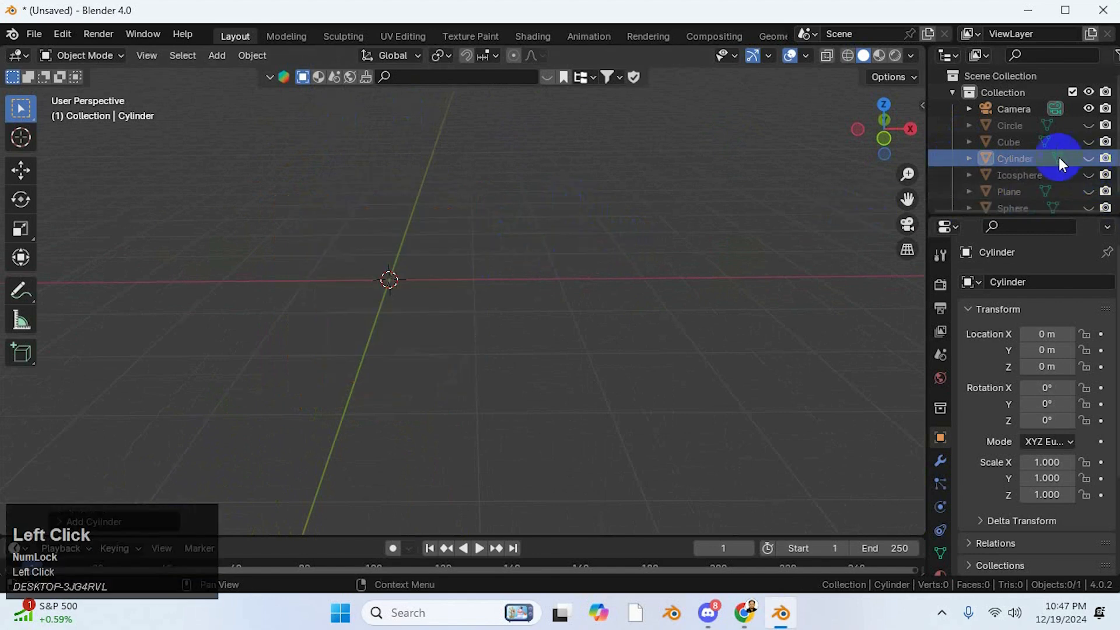
pyautogui.click(225, 57)
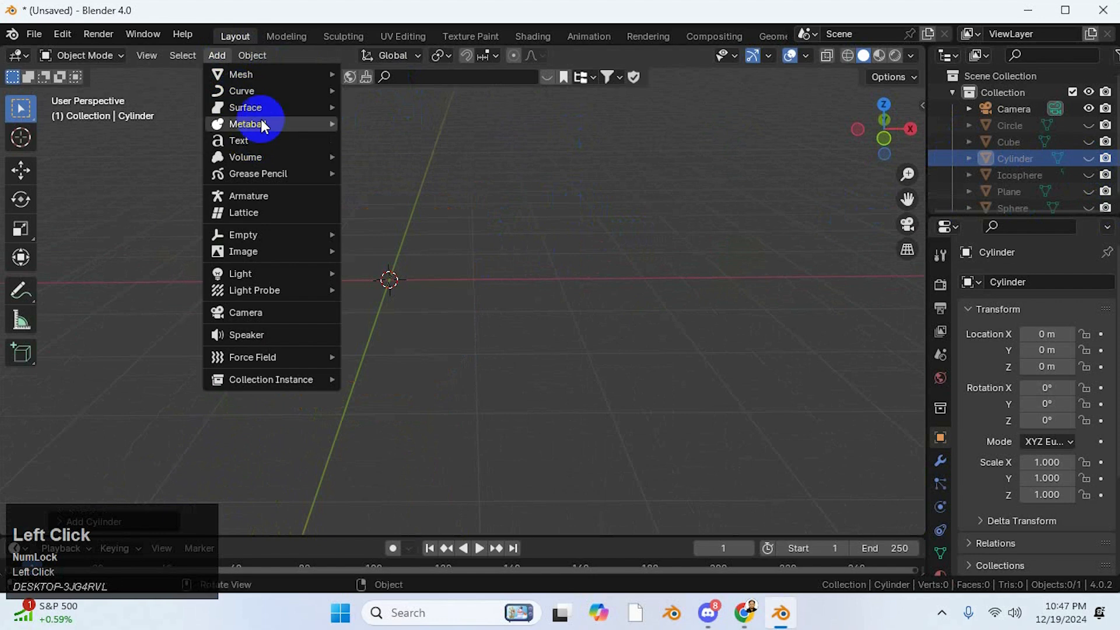
pyautogui.moveTo(272, 74)
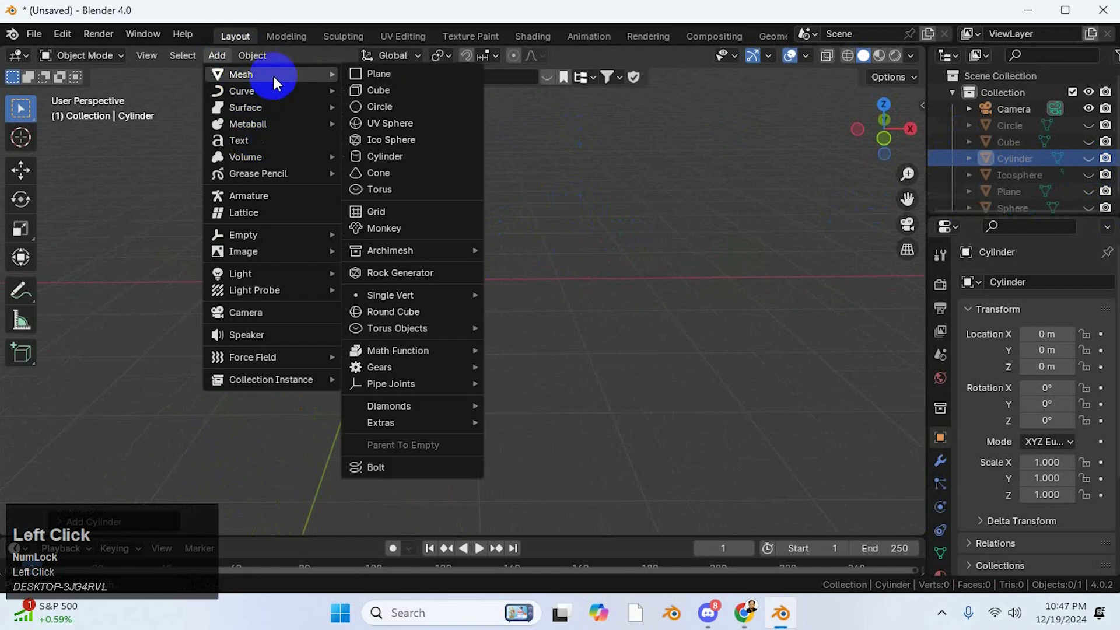
pyautogui.click(397, 173)
pyautogui.moveTo(510, 258); pyautogui.dragTo(537, 265, button='middle')
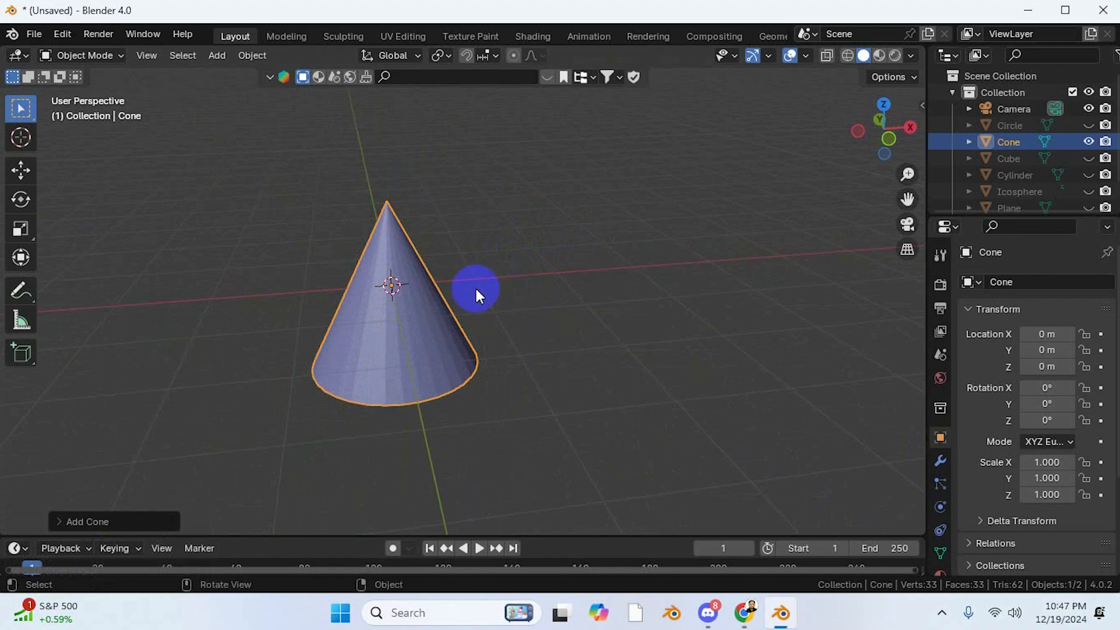
# - Hide the cone in the viewport and add a torus mesh at the world origin
pyautogui.click(1085, 141)
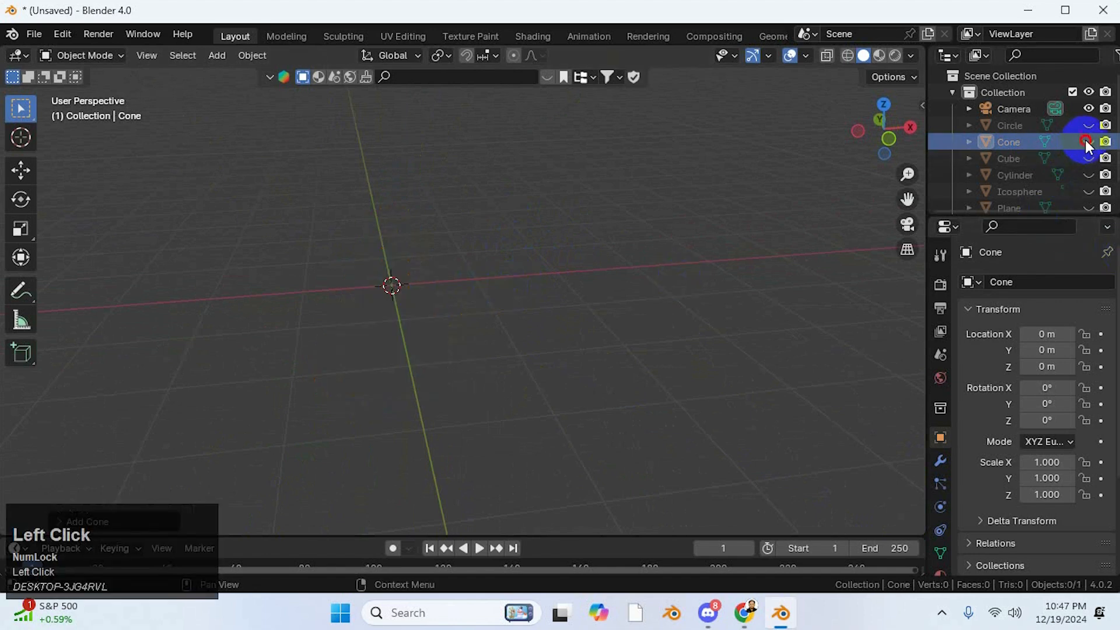
pyautogui.click(216, 57)
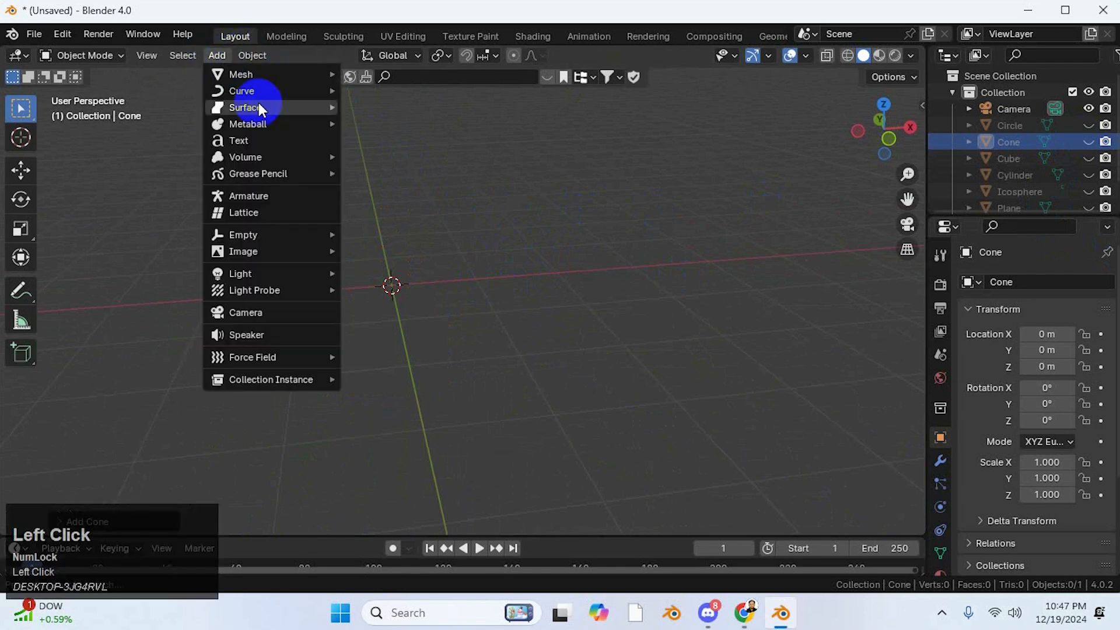
pyautogui.moveTo(275, 71)
pyautogui.click(395, 190)
pyautogui.moveTo(484, 285); pyautogui.dragTo(402, 315, button='middle')
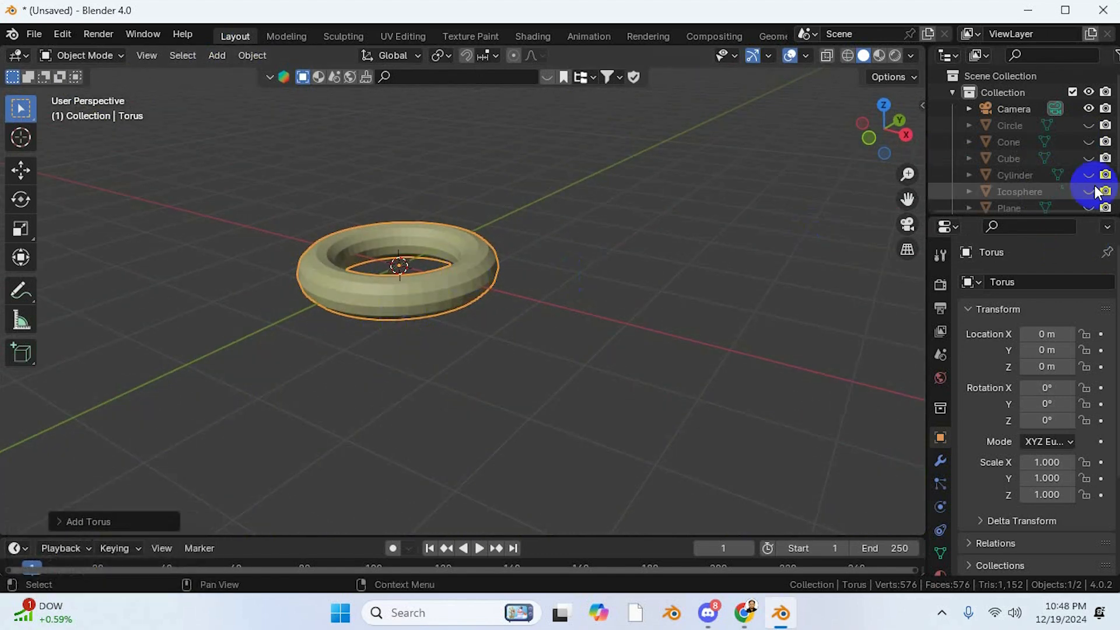
# - Delete the hidden circle and cone objects from the scene collection
pyautogui.scroll(-2, 1027, 145)
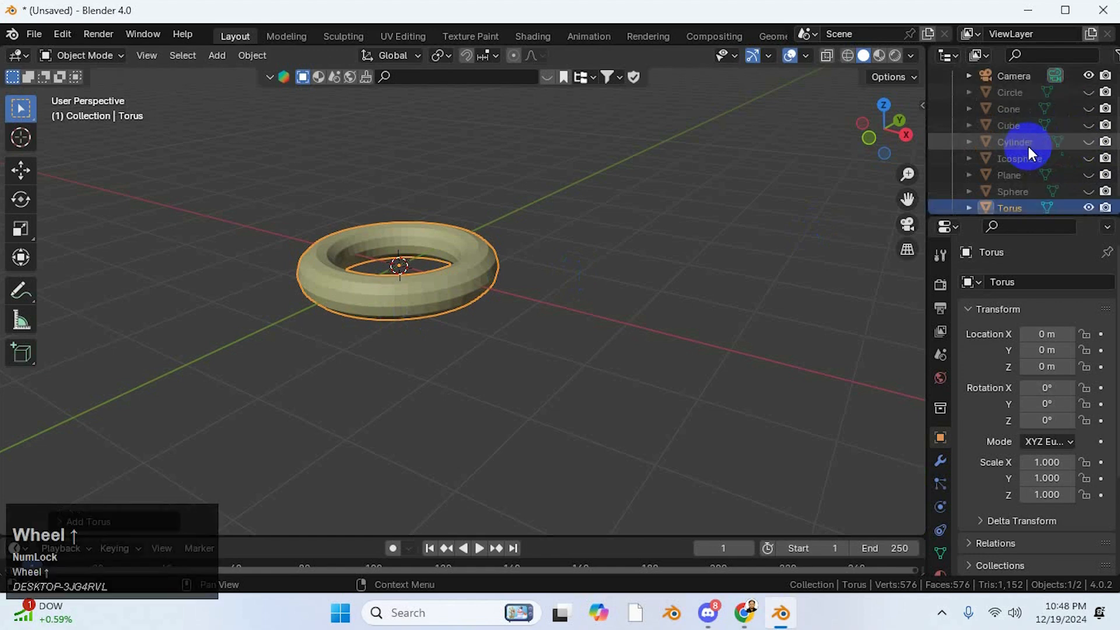
pyautogui.scroll(-1, 1027, 144)
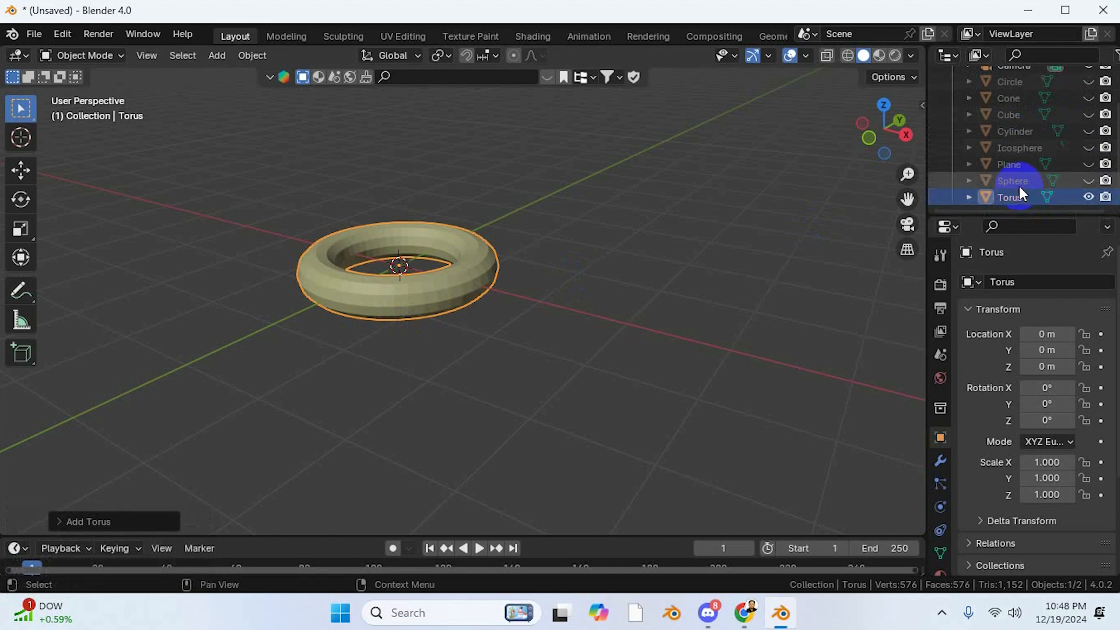
pyautogui.scroll(2, 1020, 131)
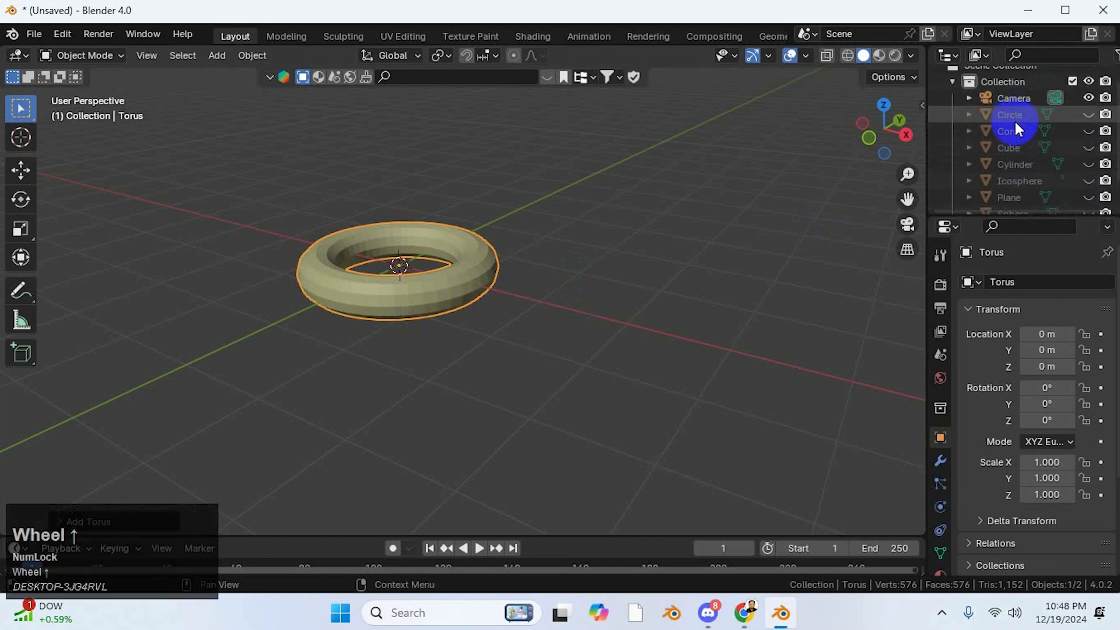
pyautogui.click(1014, 119)
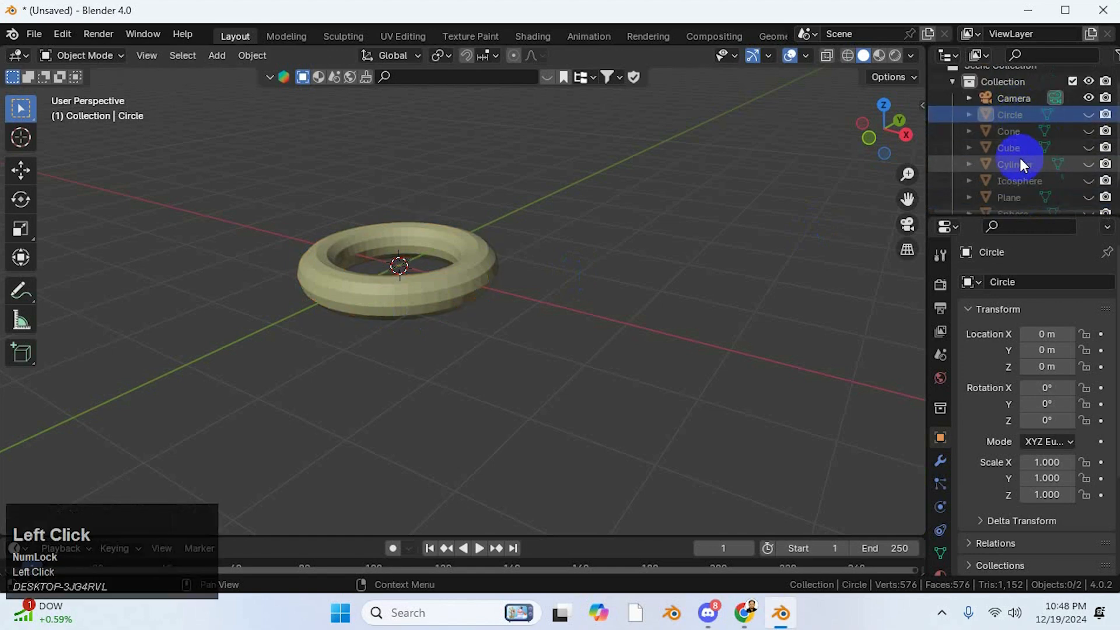
pyautogui.press('Delete')
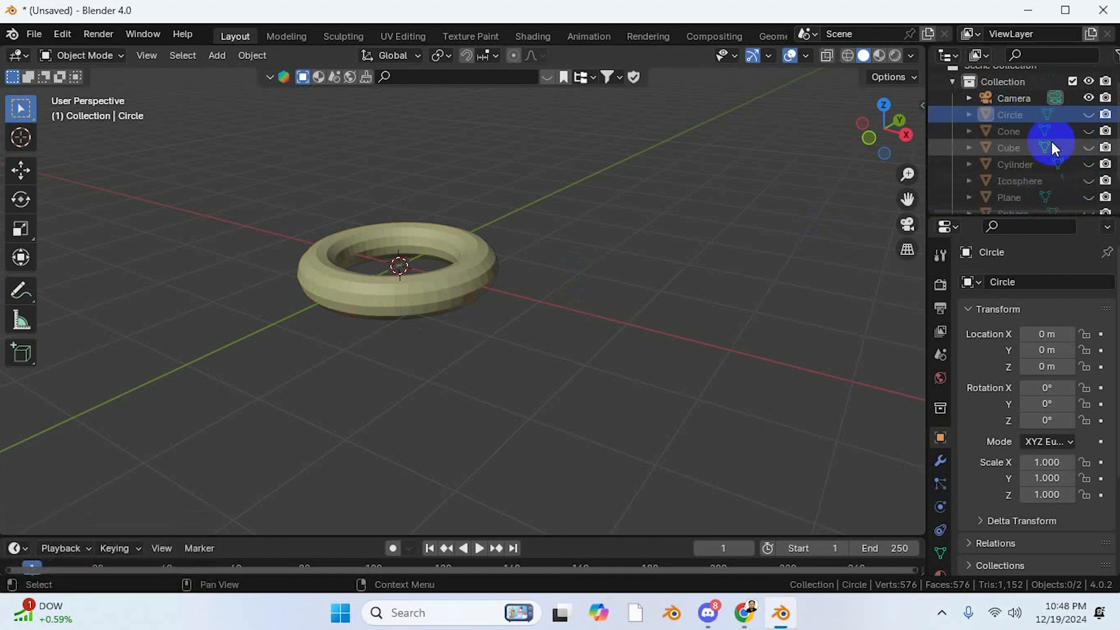
pyautogui.scroll(-1, 1033, 131)
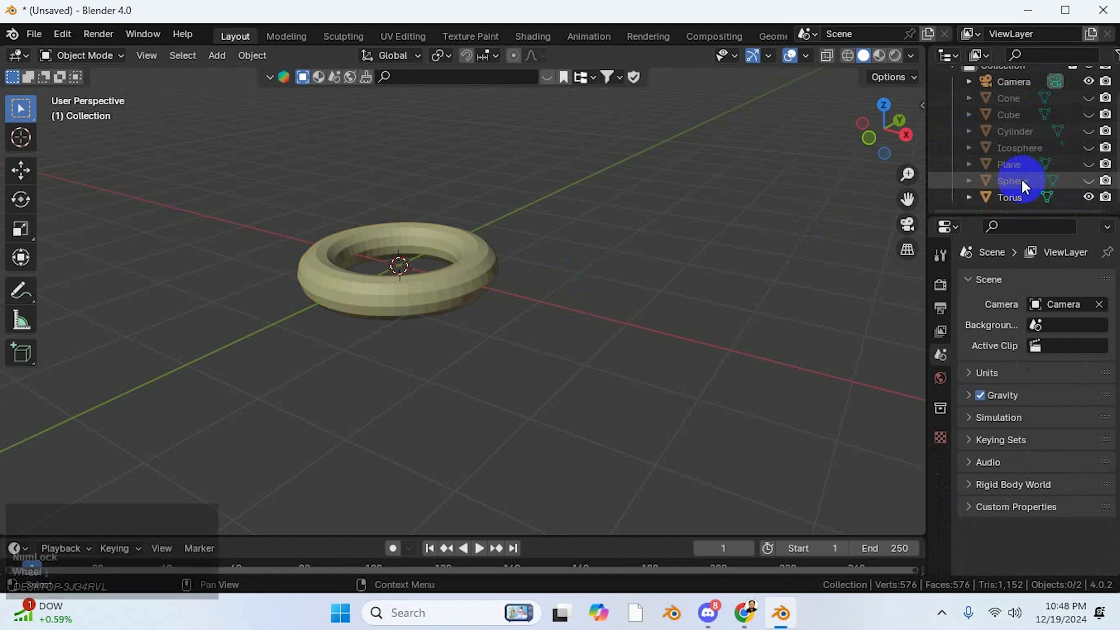
pyautogui.click(1013, 99)
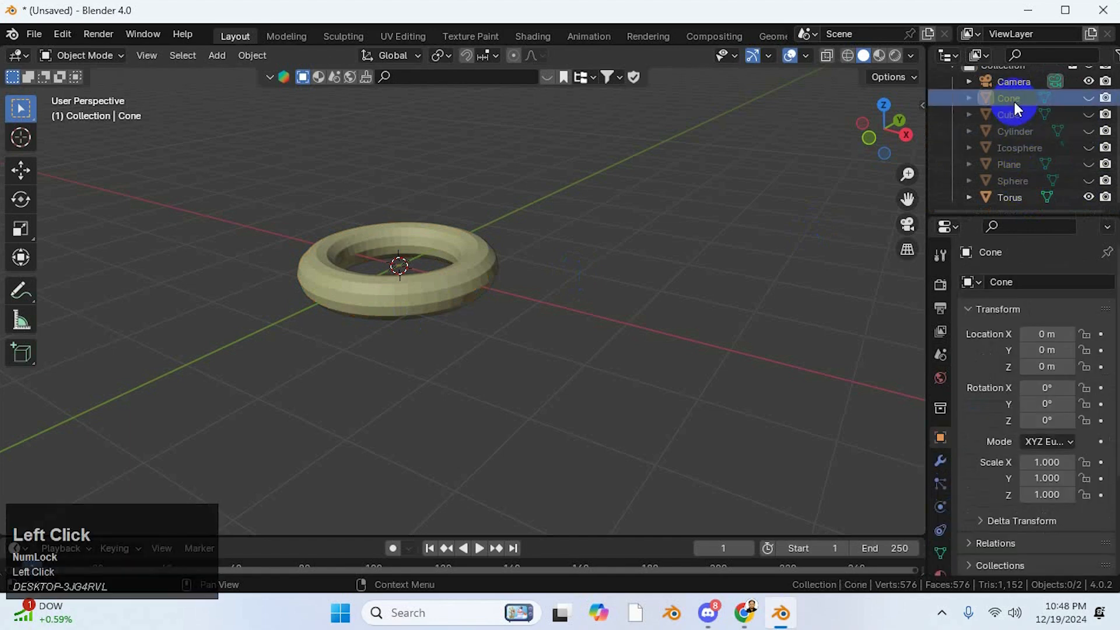
pyautogui.press('Delete')
# - Delete the hidden cylinder and ico sphere from the scene collection
pyautogui.click(1012, 115)
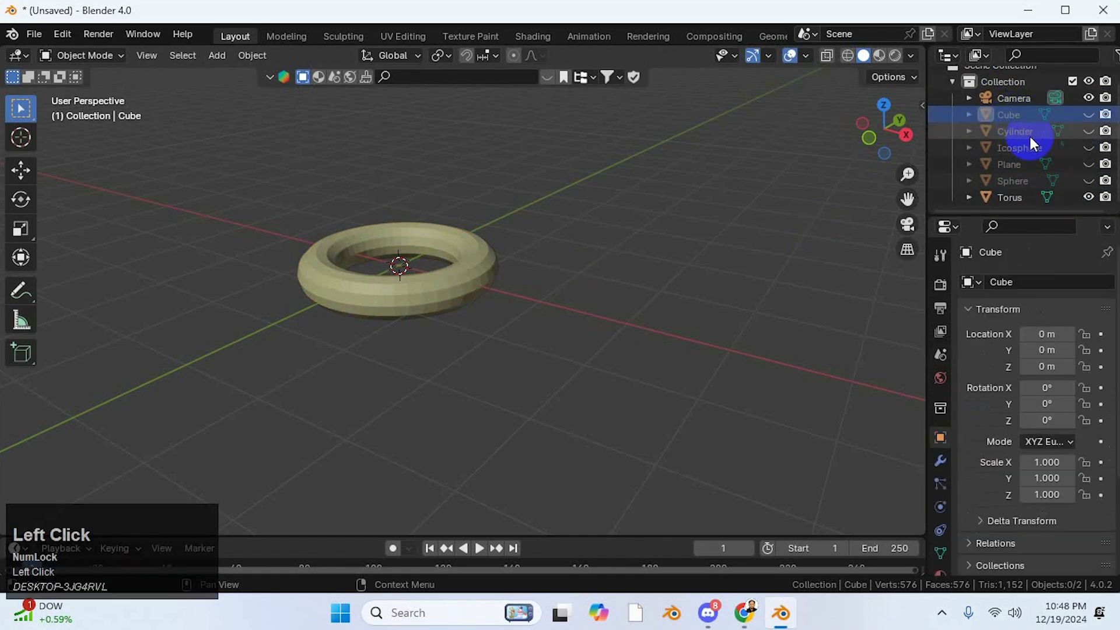
pyautogui.click(1015, 131)
pyautogui.press('Delete')
pyautogui.click(1016, 141)
pyautogui.press('Delete')
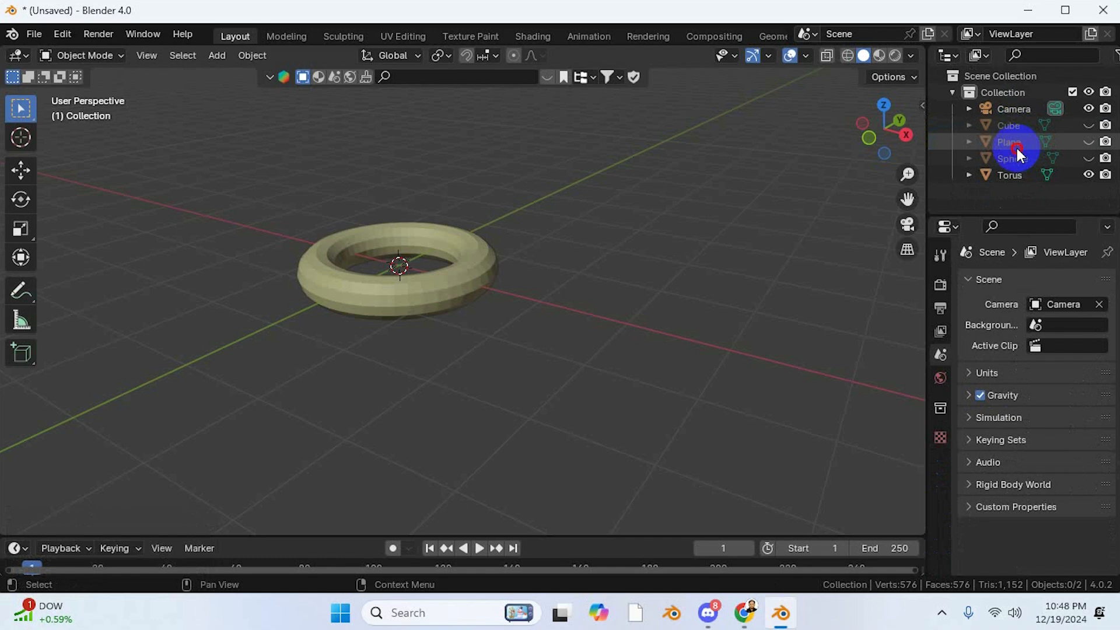
# - Delete the plane, the UV sphere and the torus, keeping only the camera and the cube
pyautogui.click(1016, 143)
pyautogui.press('Delete')
pyautogui.click(1015, 145)
pyautogui.press('Delete')
pyautogui.click(1015, 142)
pyautogui.press('Delete')
# - Make the hidden cube visible again in the viewport
pyautogui.click(1088, 126)
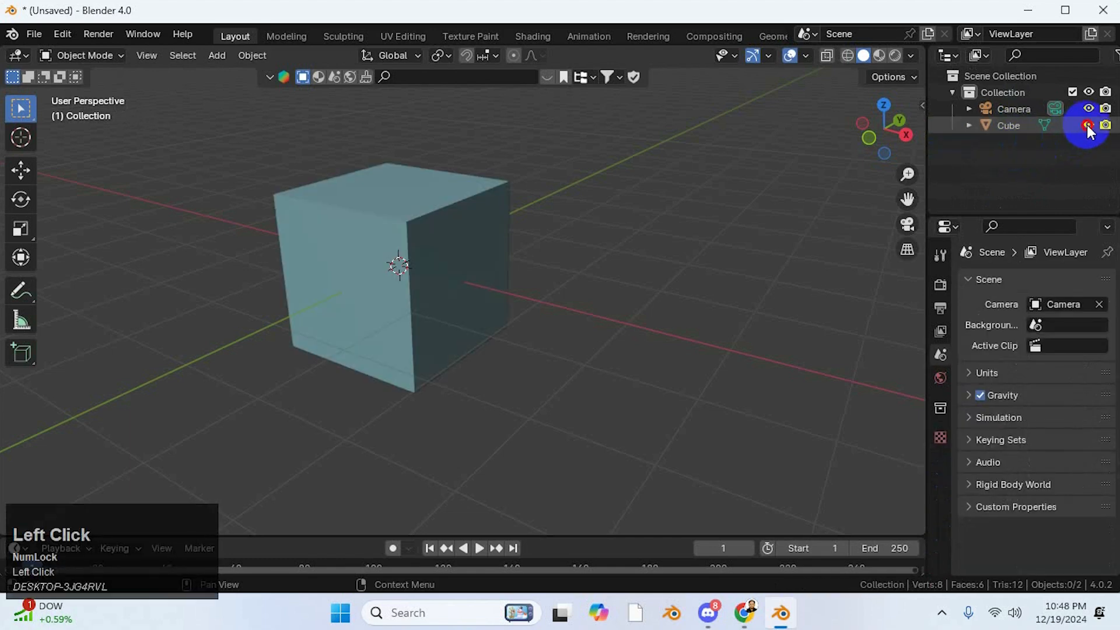
pyautogui.moveTo(722, 248); pyautogui.dragTo(690, 274, button='middle')
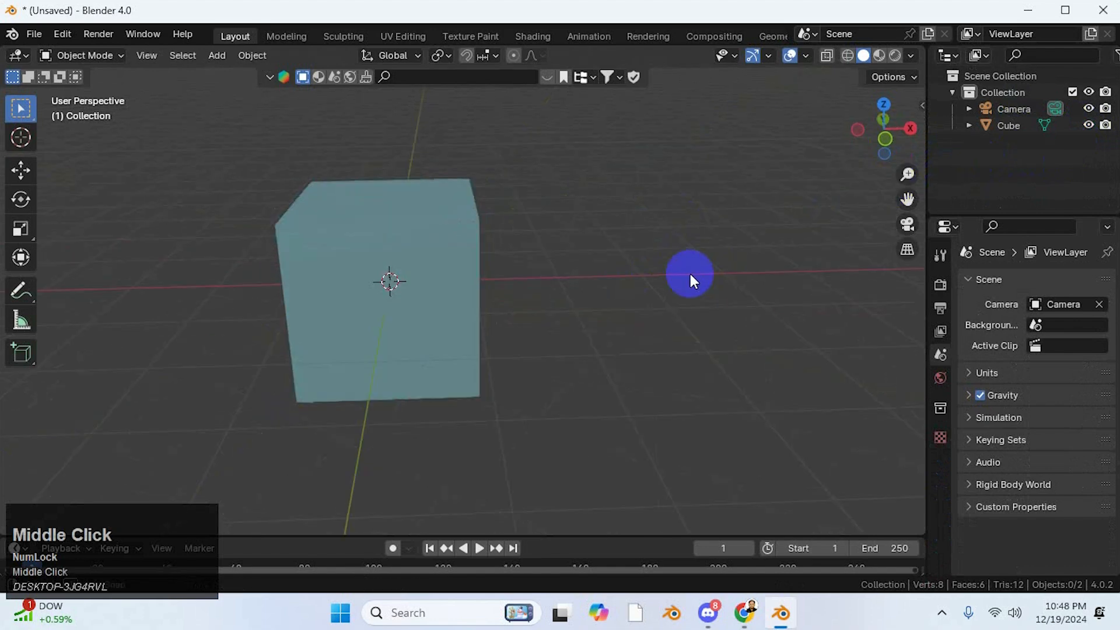
pyautogui.scroll(-3, 560, 291)
pyautogui.moveTo(512, 299); pyautogui.dragTo(451, 258, button='middle')
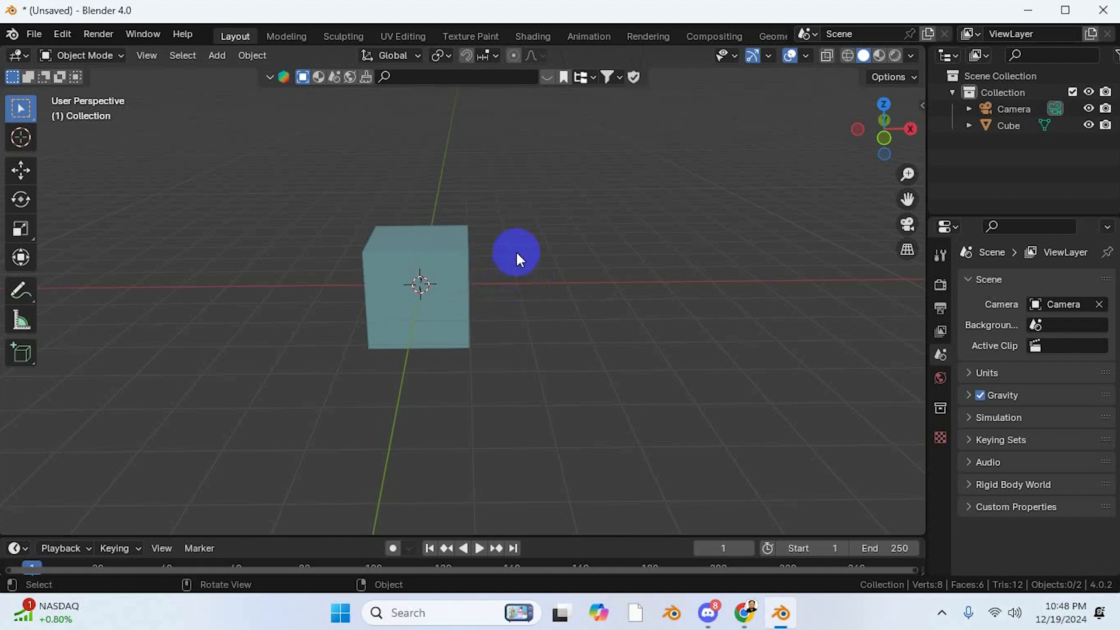
# - Move the cube freely to about X 0.22, Y 0.08, Z 0.16 m and scale it uniformly to about 1.63
pyautogui.click(436, 273)
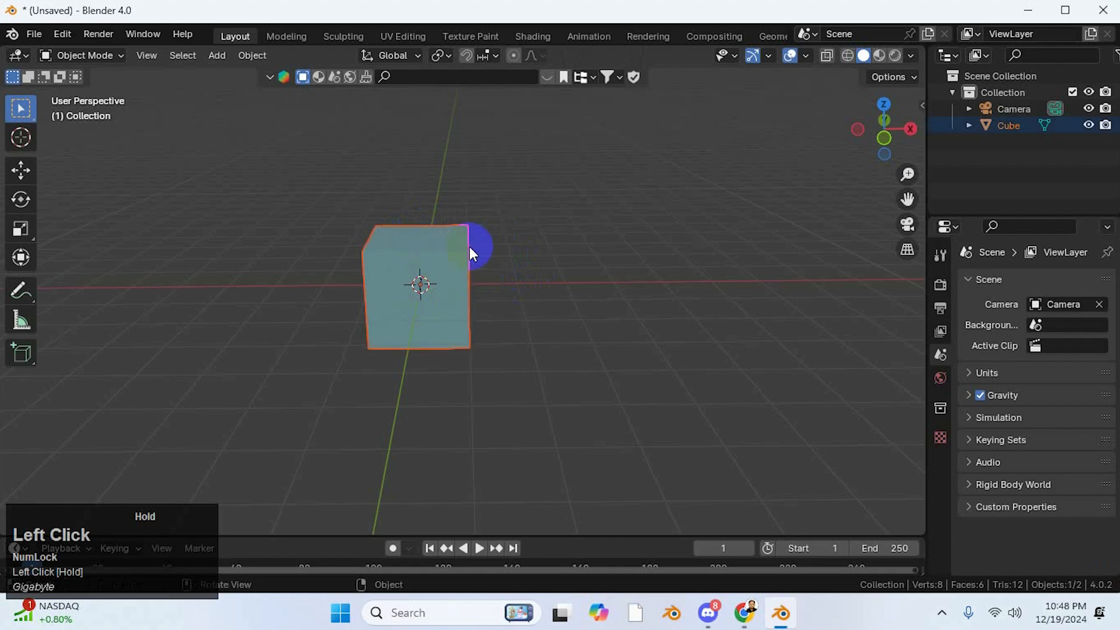
pyautogui.moveTo(446, 295); pyautogui.dragTo(473, 320, button='middle')
pyautogui.press('g')
pyautogui.click(460, 296)
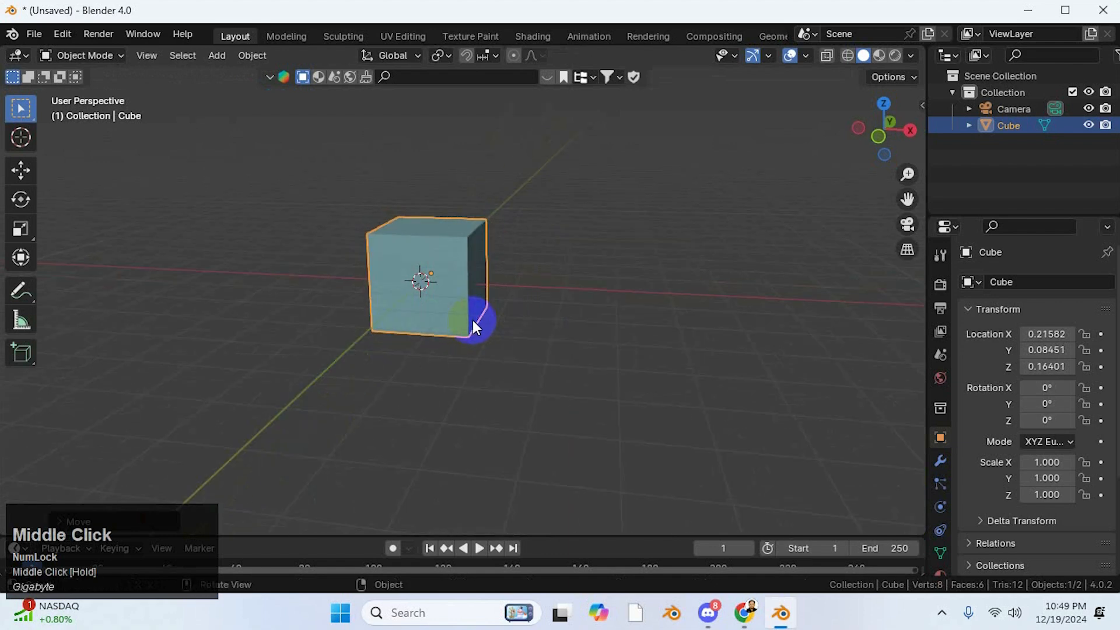
pyautogui.press('s')
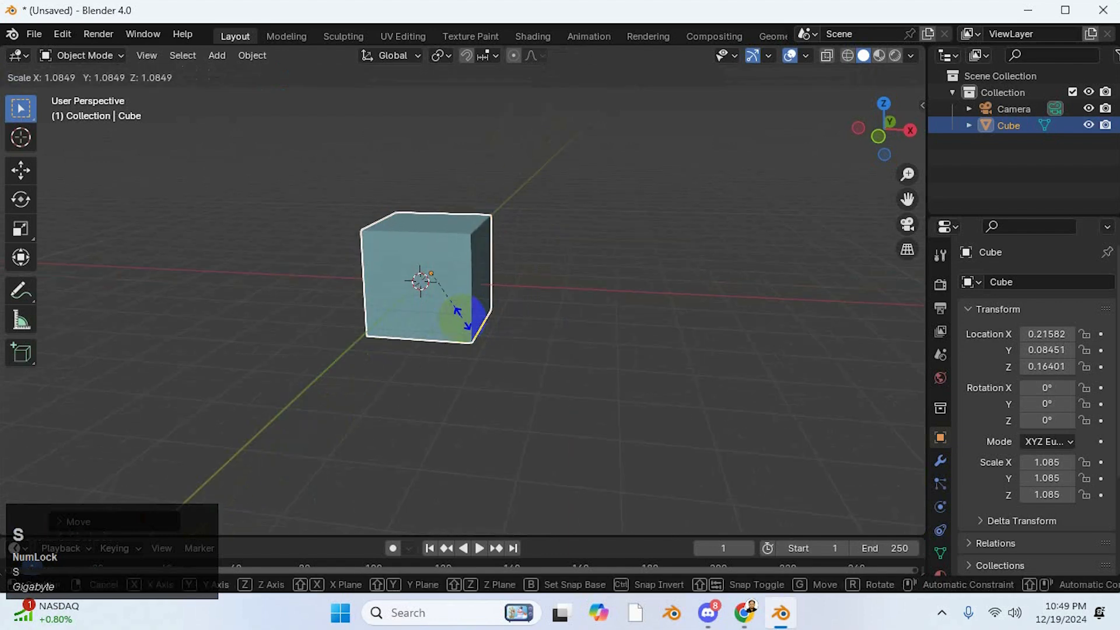
pyautogui.click(487, 339)
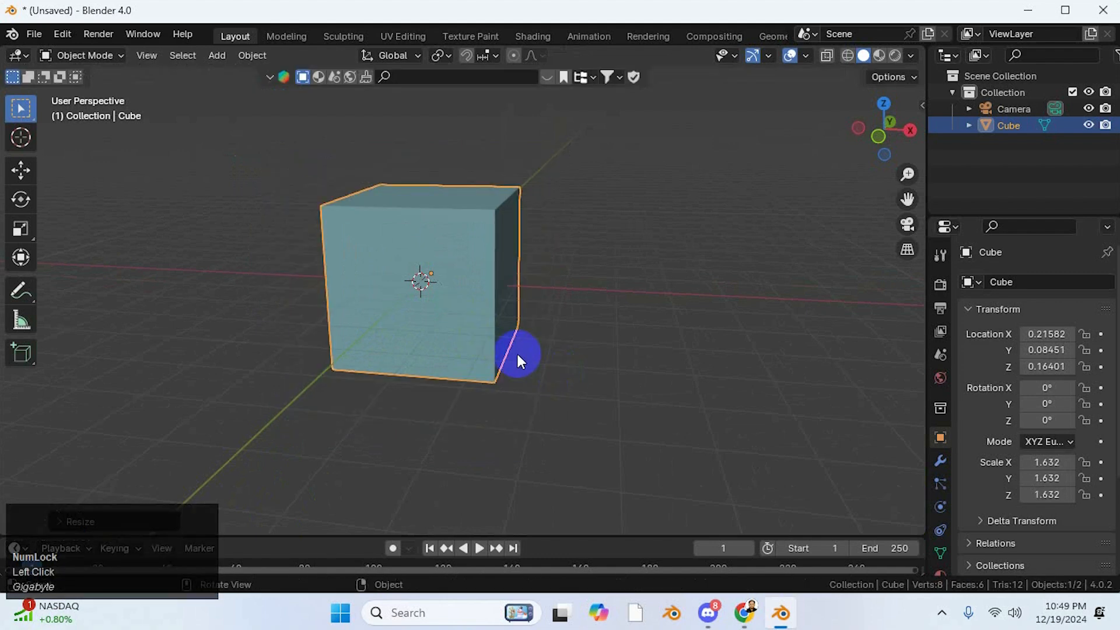
# - Rotate the cube freely in the current view, and undo the rotation
pyautogui.press('r')
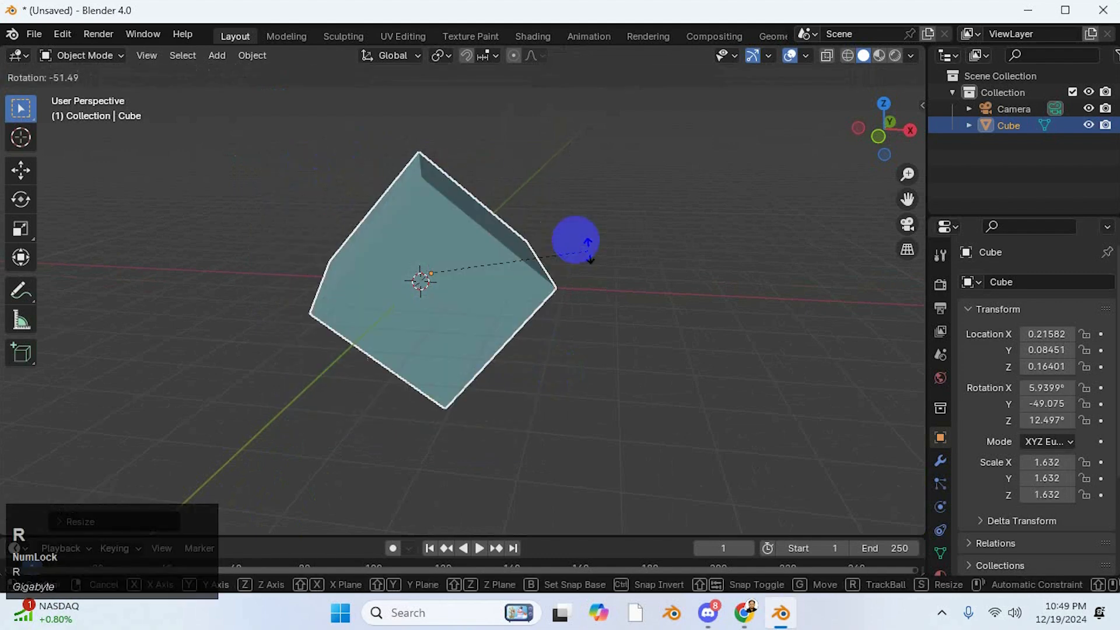
pyautogui.click(584, 306)
pyautogui.hotkey('ctrl', 'z')
# - Rotate the cube slightly, to about X 0.02°, Y 0.43°, Z -0.13°
pyautogui.moveTo(615, 358); pyautogui.dragTo(529, 330, button='middle')
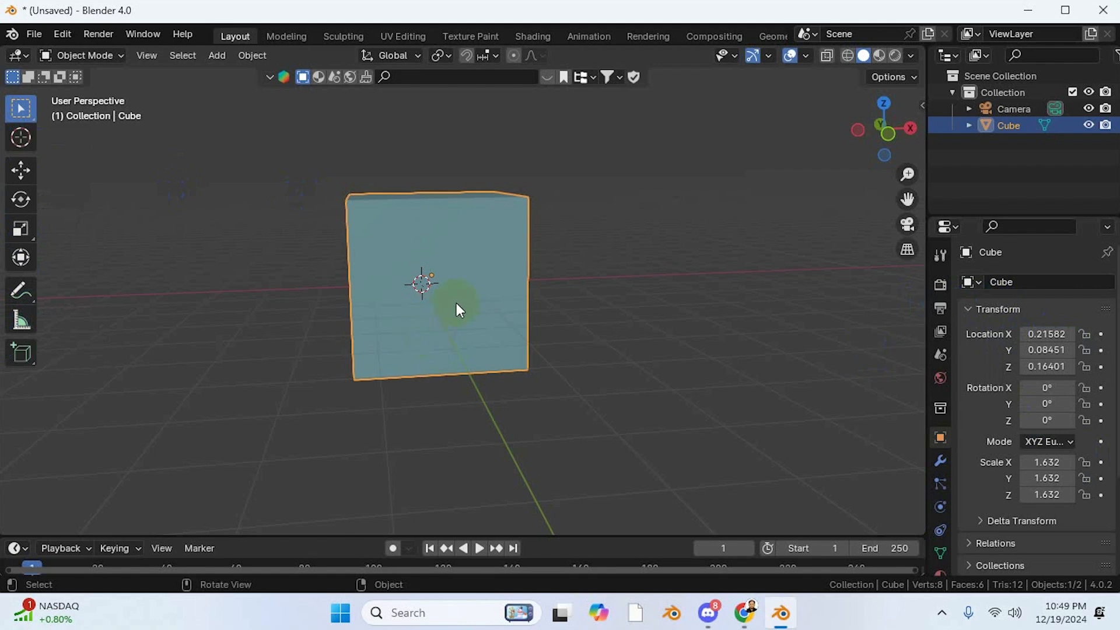
pyautogui.scroll(-2, 456, 303)
pyautogui.moveTo(456, 302); pyautogui.dragTo(450, 278, button='middle')
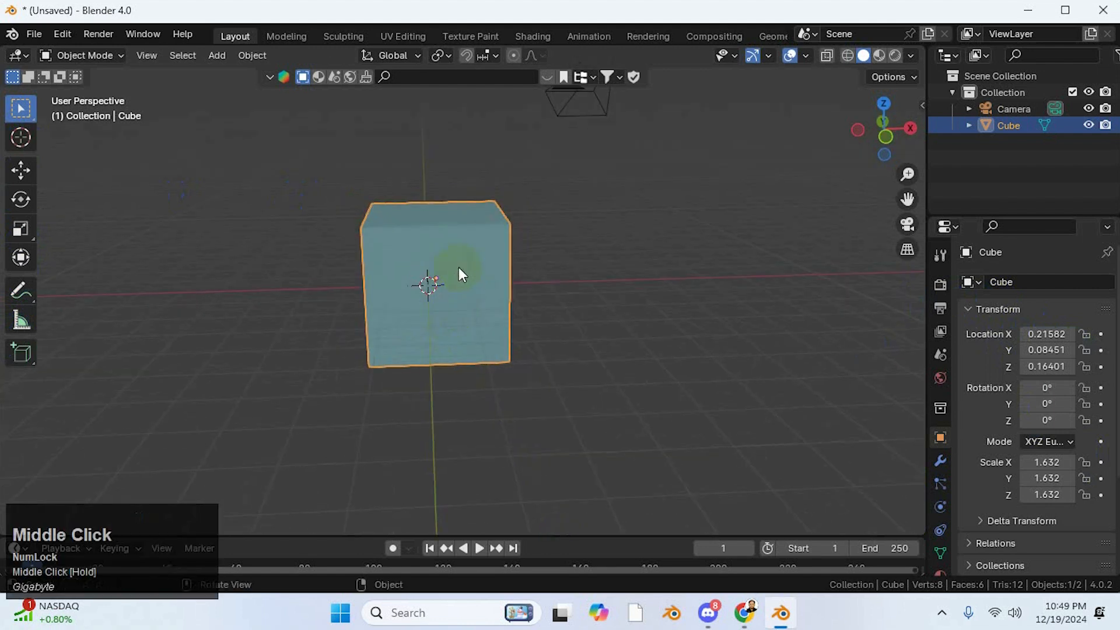
pyautogui.press('r')
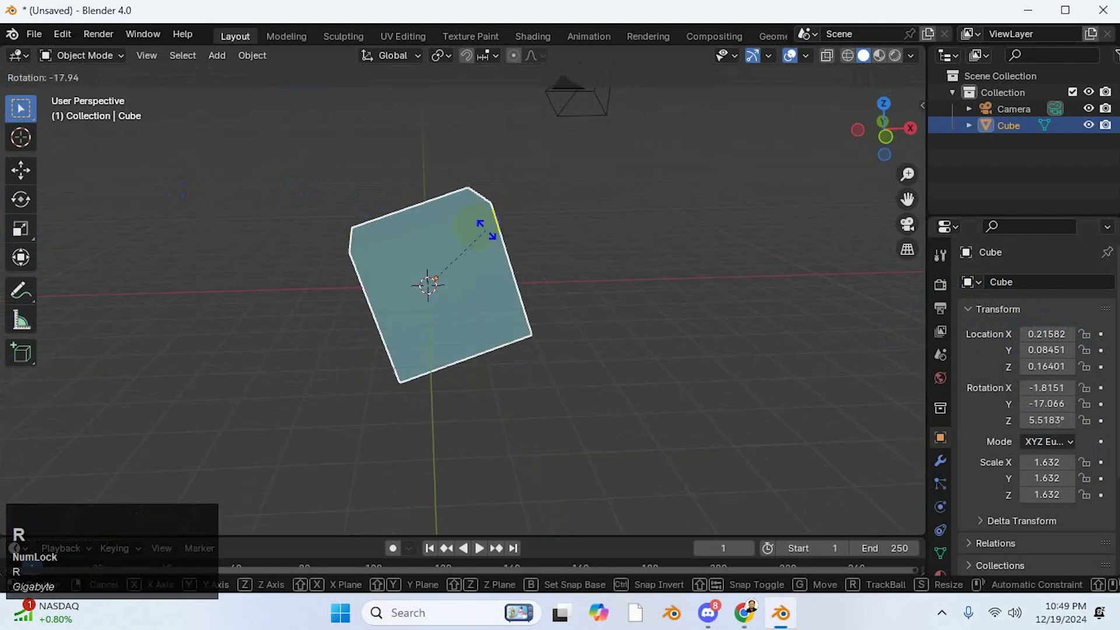
pyautogui.click(488, 252)
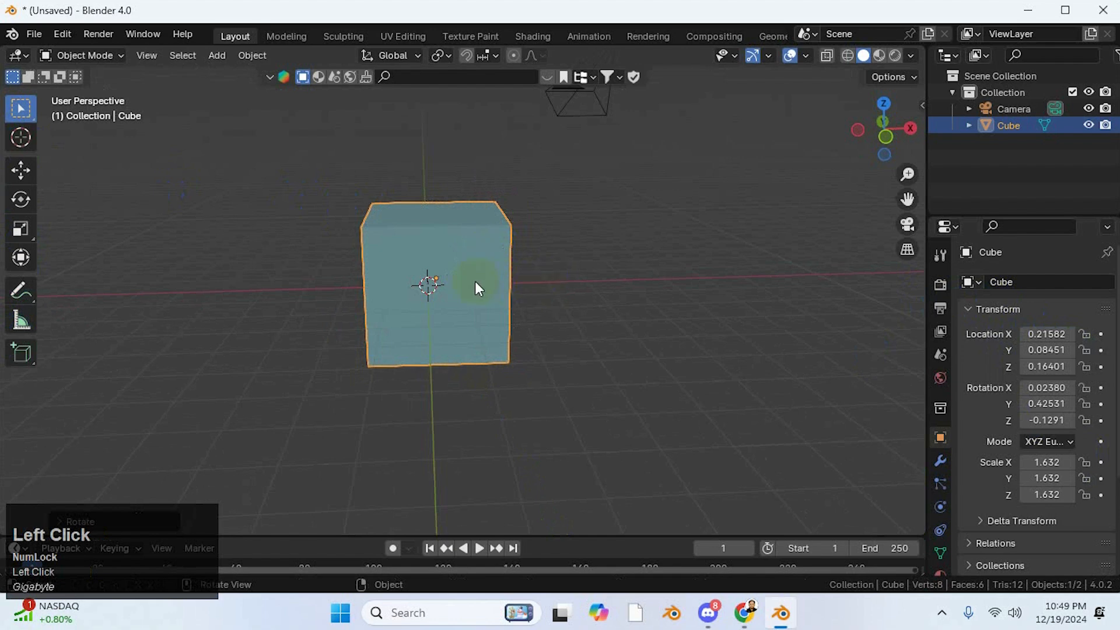
# - Move the cube freely a short distance, and undo the move
pyautogui.press('g')
pyautogui.click(492, 281)
pyautogui.hotkey('ctrl', 'z')
# - Set the cube's X location to about -1.07 m and scale it uniformly to about 2.52
pyautogui.moveTo(757, 332); pyautogui.dragTo(776, 313, button='middle')
pyautogui.moveTo(1031, 332)
pyautogui.mouseDown()
pyautogui.moveTo(123, 327)
pyautogui.moveTo(999, 327)
pyautogui.moveTo(950, 317)
pyautogui.moveTo(1040, 334)
pyautogui.mouseUp()
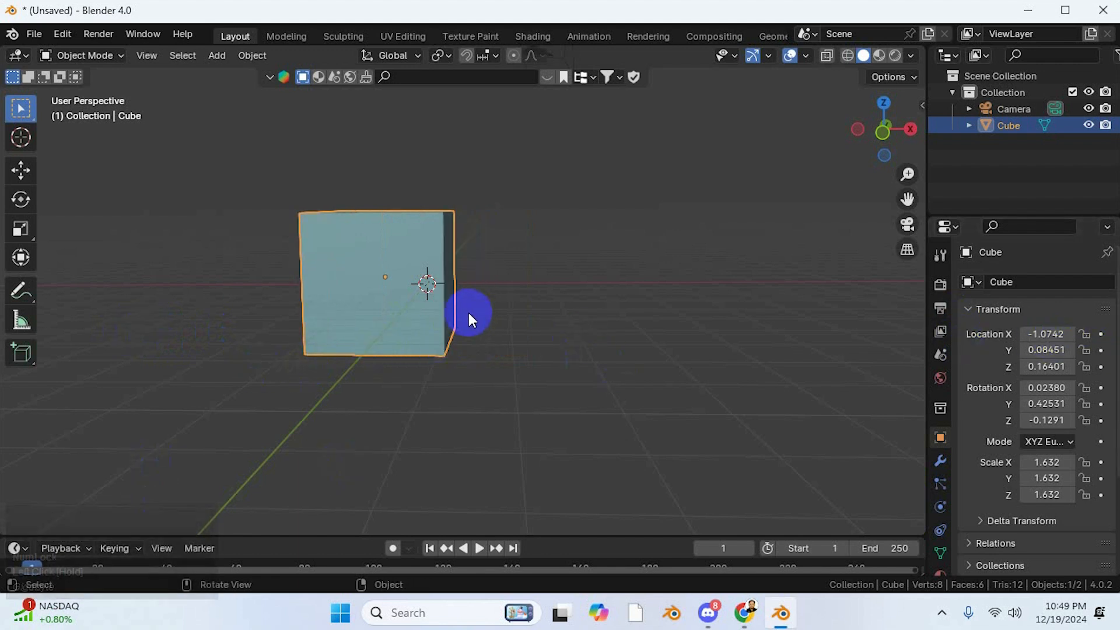
pyautogui.press('s')
pyautogui.click(509, 350)
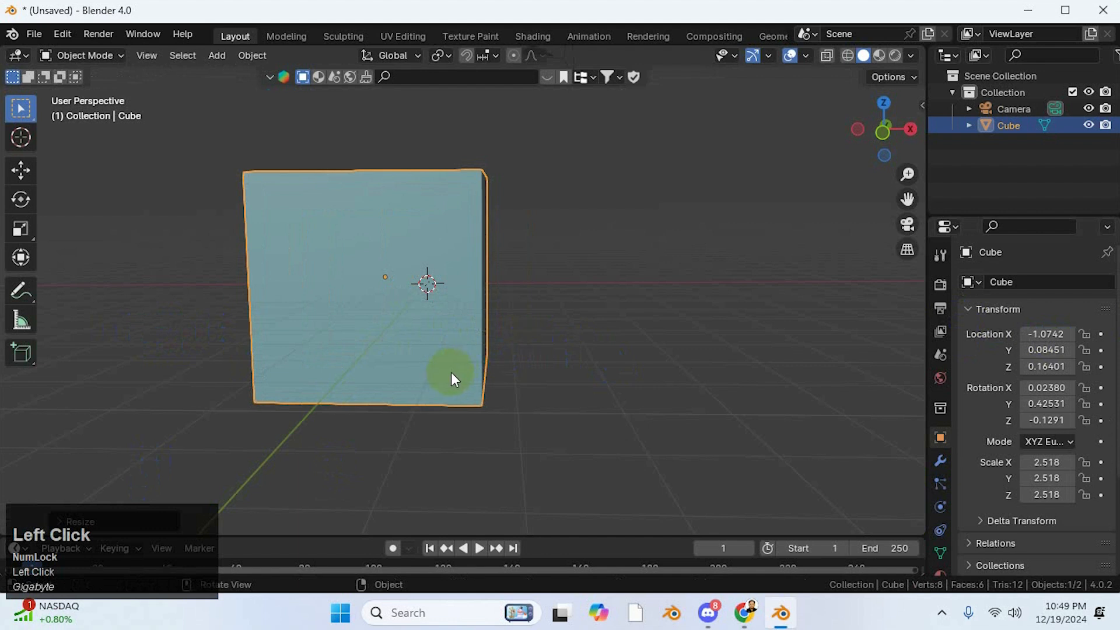
# - Expand the settings of the last resize operation and deselect the cube
pyautogui.click(61, 520)
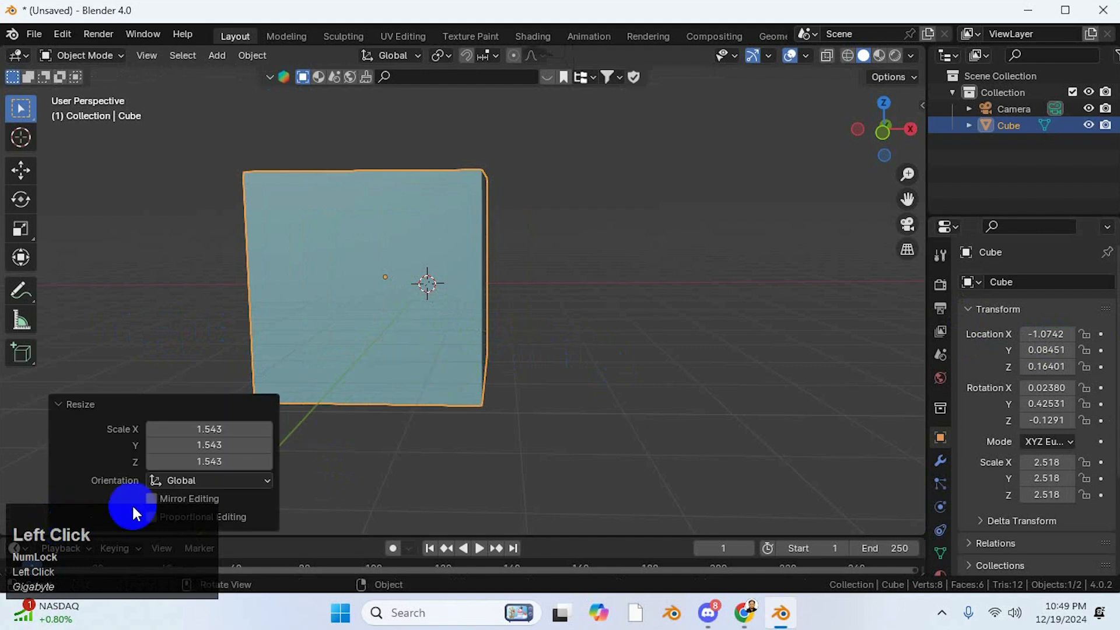
pyautogui.click(529, 317)
pyautogui.moveTo(536, 319); pyautogui.dragTo(565, 333, button='middle')
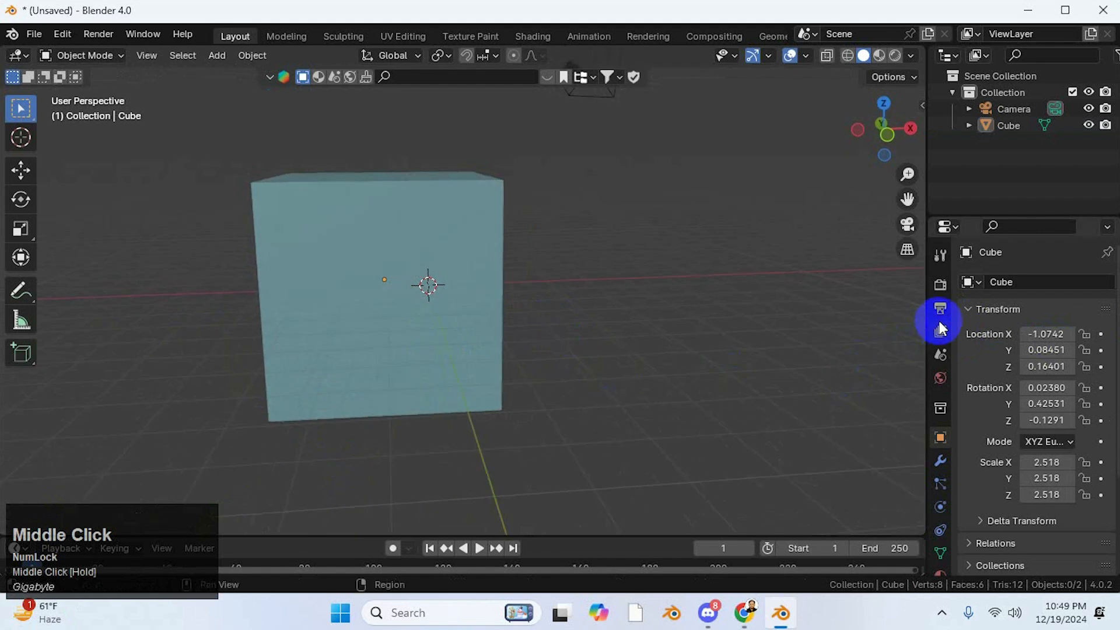
# - Display the World properties with the background surface settings
pyautogui.click(940, 378)
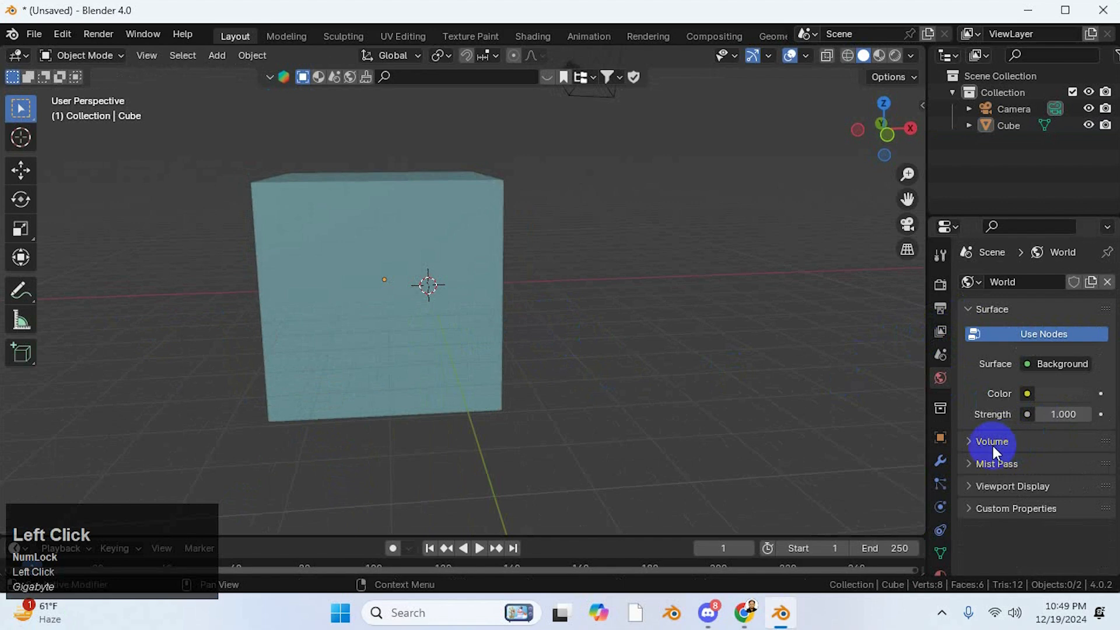
pyautogui.scroll(-1, 977, 440)
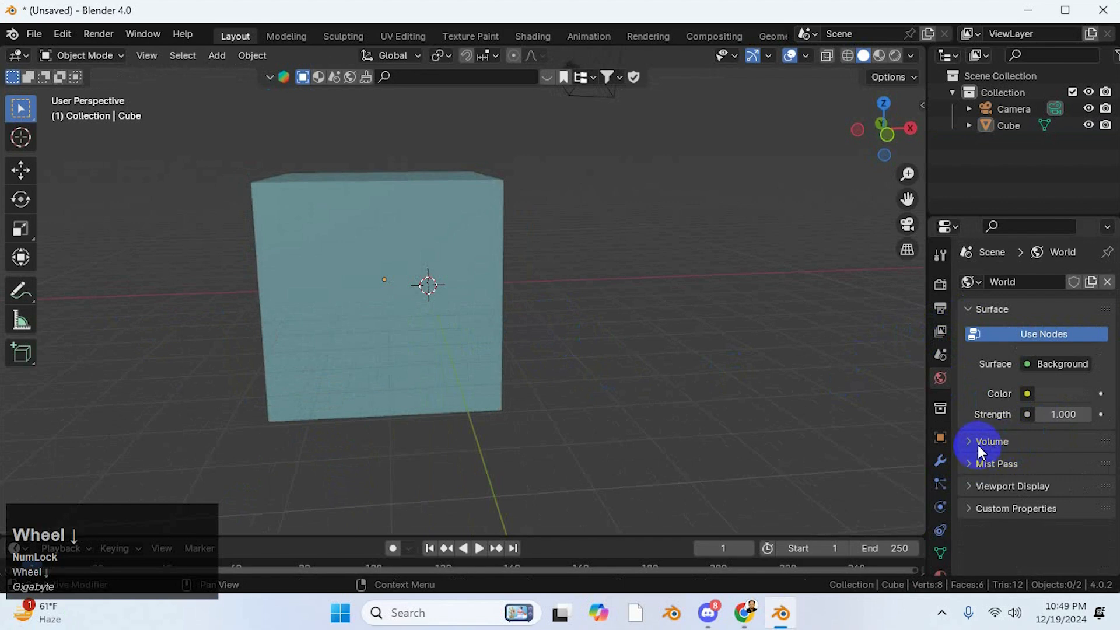
# - Expand and collapse the Volume settings of the World properties
pyautogui.click(977, 444)
pyautogui.click(978, 443)
pyautogui.scroll(-1, 974, 485)
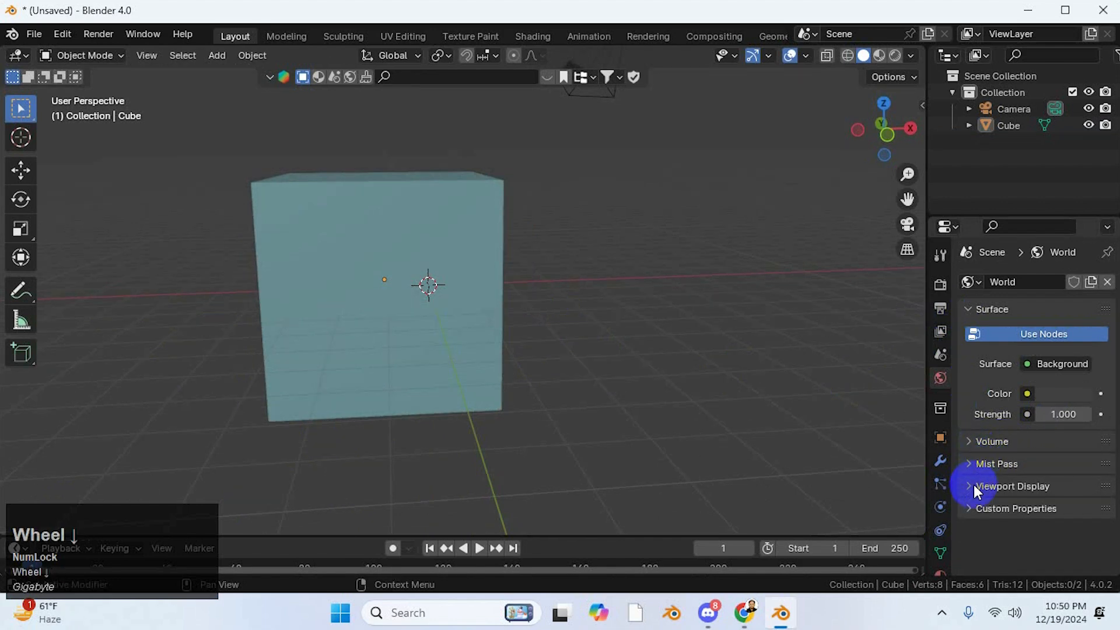
# - Display the Scene properties, expand Units, and check the options for the unit system and rotation
pyautogui.click(939, 363)
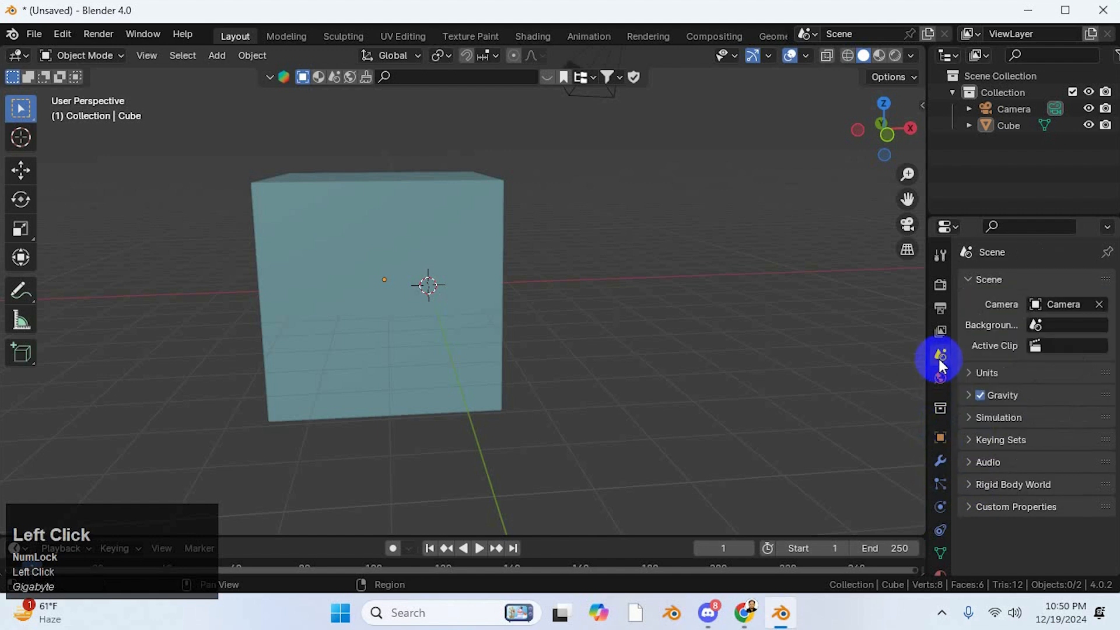
pyautogui.click(968, 376)
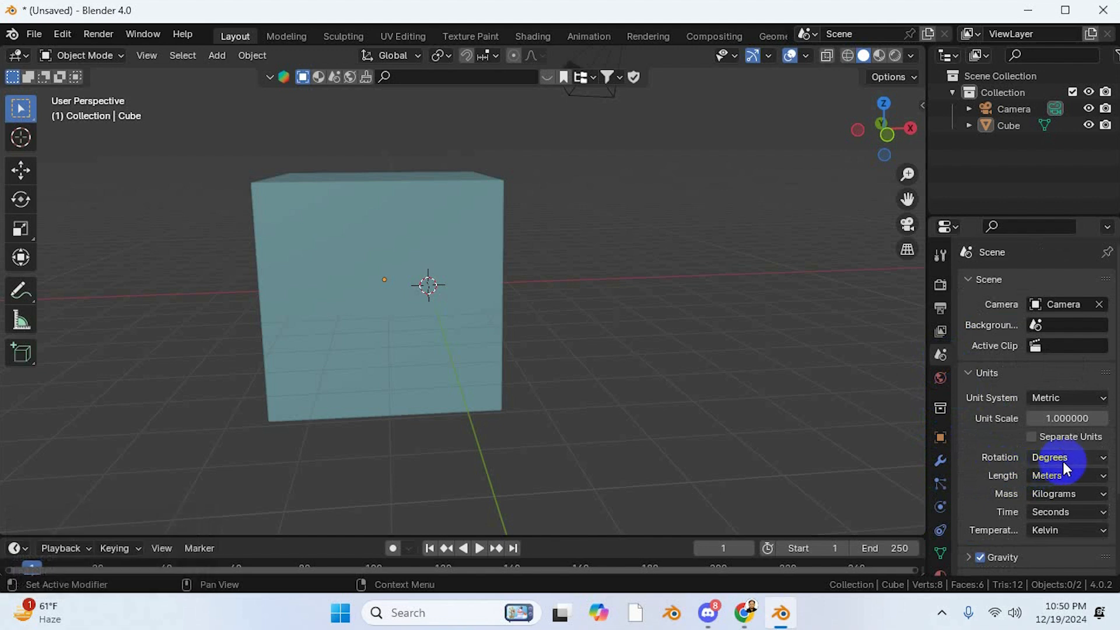
pyautogui.click(1073, 400)
pyautogui.click(1075, 402)
pyautogui.click(1073, 399)
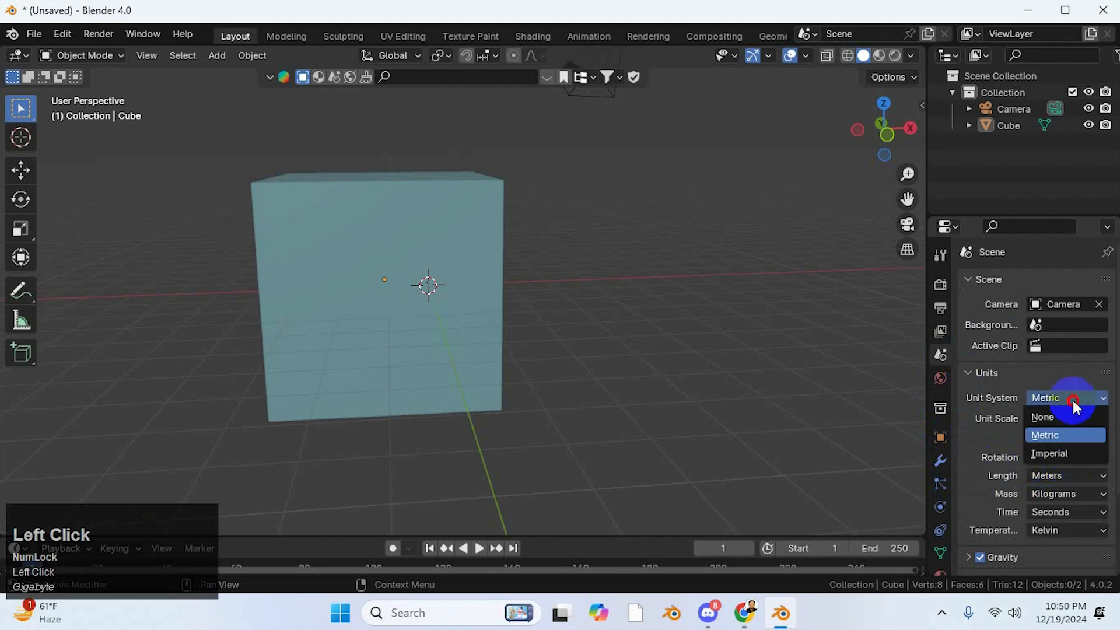
pyautogui.click(1056, 433)
pyautogui.click(1077, 456)
pyautogui.click(1079, 460)
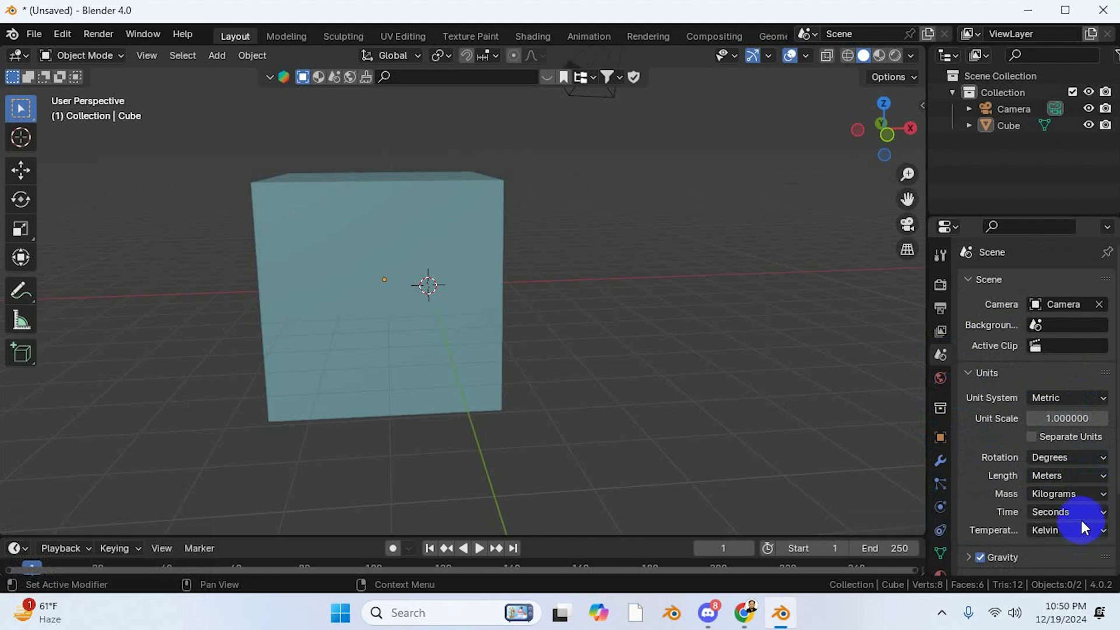
# - Look at the Collection properties and display the cube's Object properties with its transform values
pyautogui.click(837, 349)
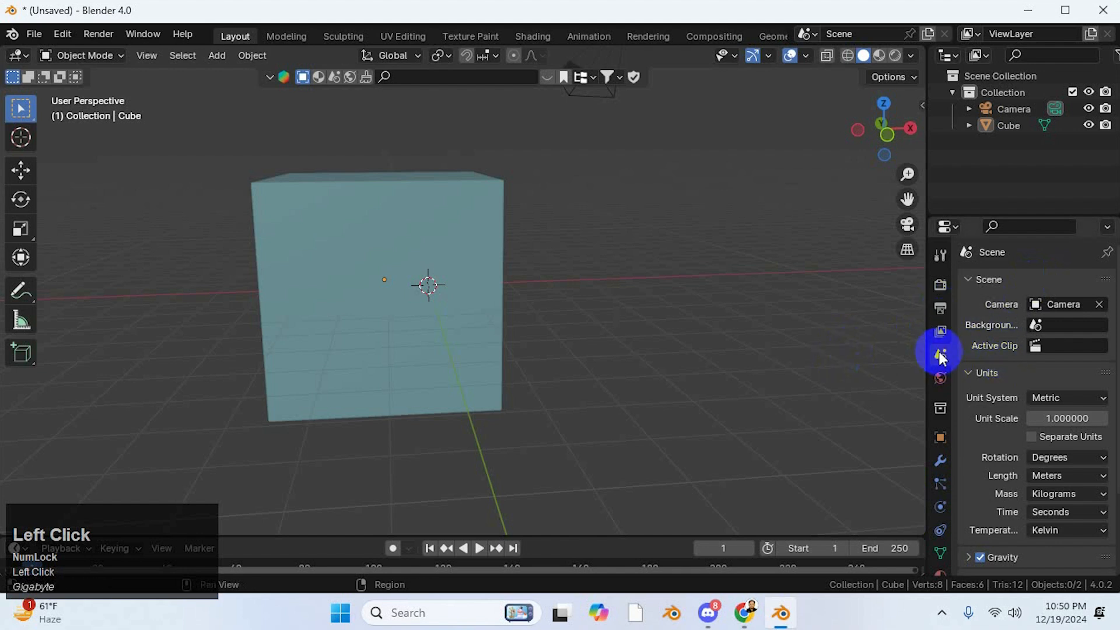
pyautogui.click(941, 409)
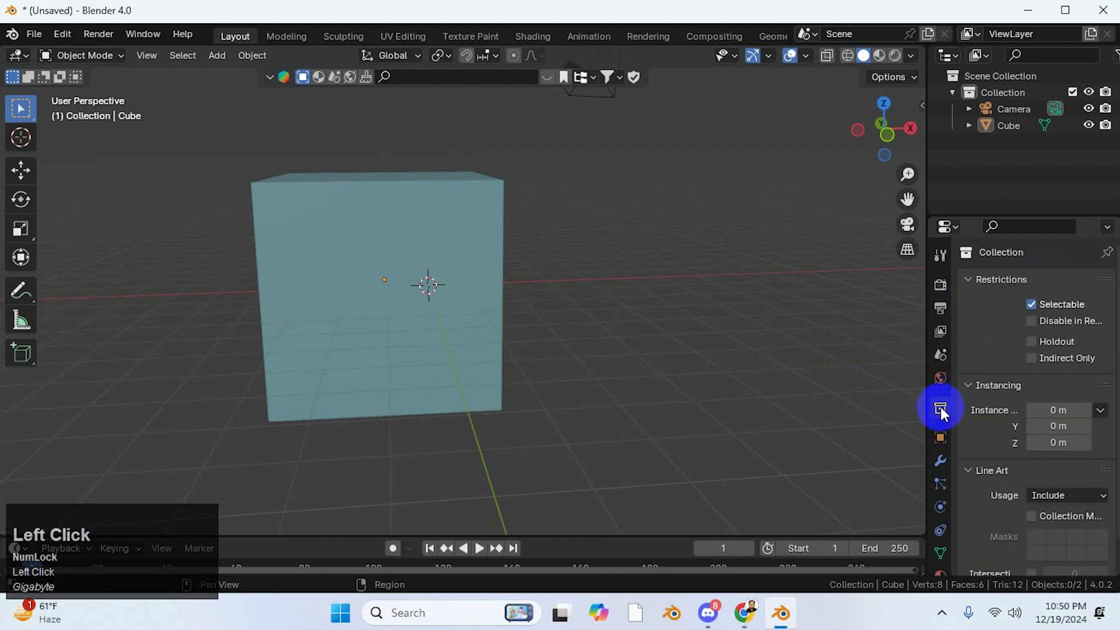
pyautogui.click(940, 438)
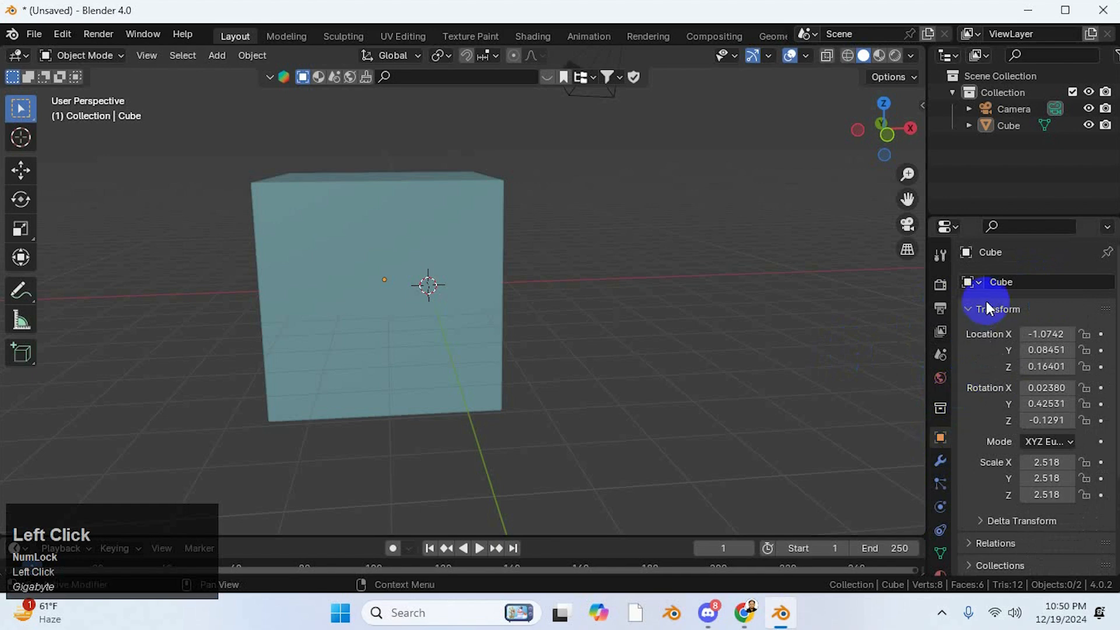
# - Rotate the cube freely about its X and Y axes by varying its rotation values
pyautogui.moveTo(495, 334); pyautogui.dragTo(466, 328, button='middle')
pyautogui.scroll(1, 467, 327)
pyautogui.scroll(-1, 467, 327)
pyautogui.middleClick(117, 238)
pyautogui.moveTo(116, 238); pyautogui.dragTo(323, 312, button='middle')
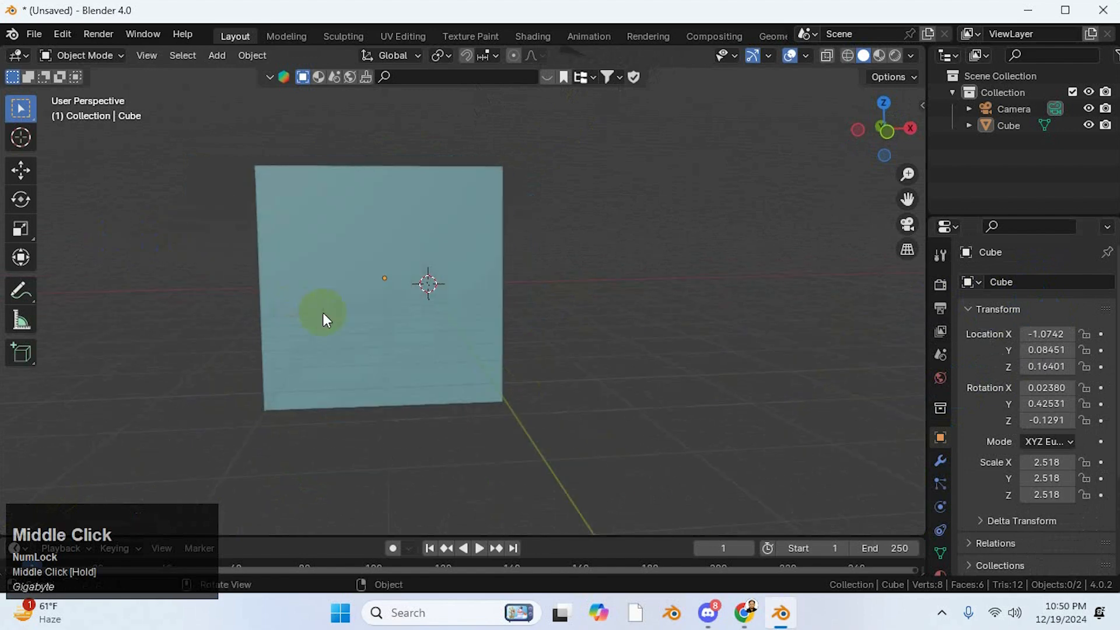
pyautogui.click(398, 391)
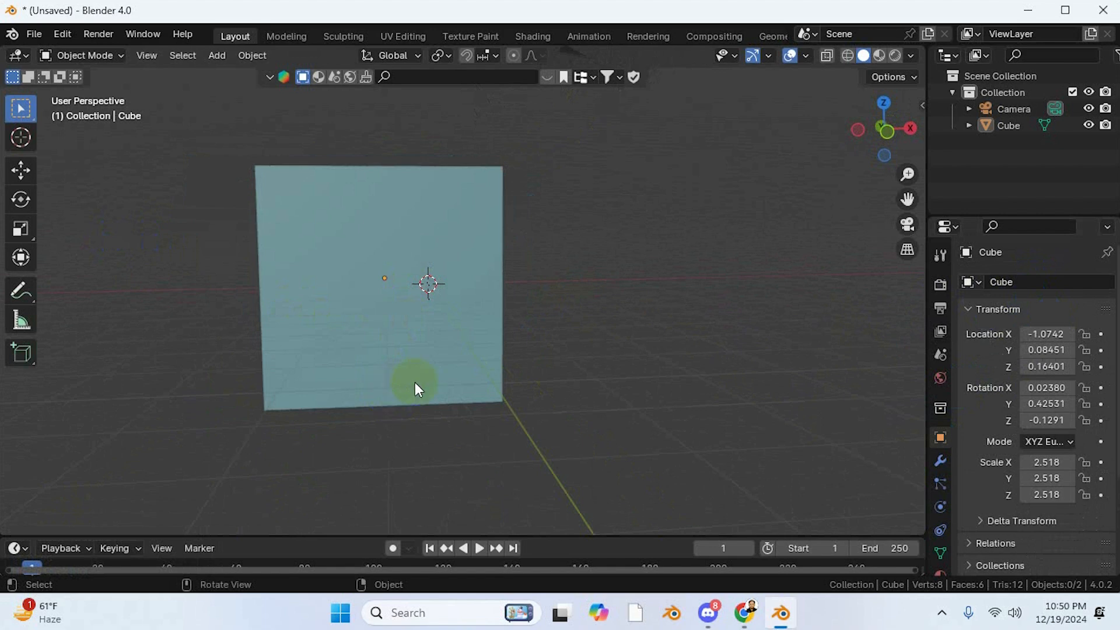
pyautogui.moveTo(416, 254)
pyautogui.mouseDown(button='middle')
pyautogui.moveTo(372, 325)
pyautogui.moveTo(435, 303)
pyautogui.moveTo(420, 271)
pyautogui.mouseUp(button='middle')
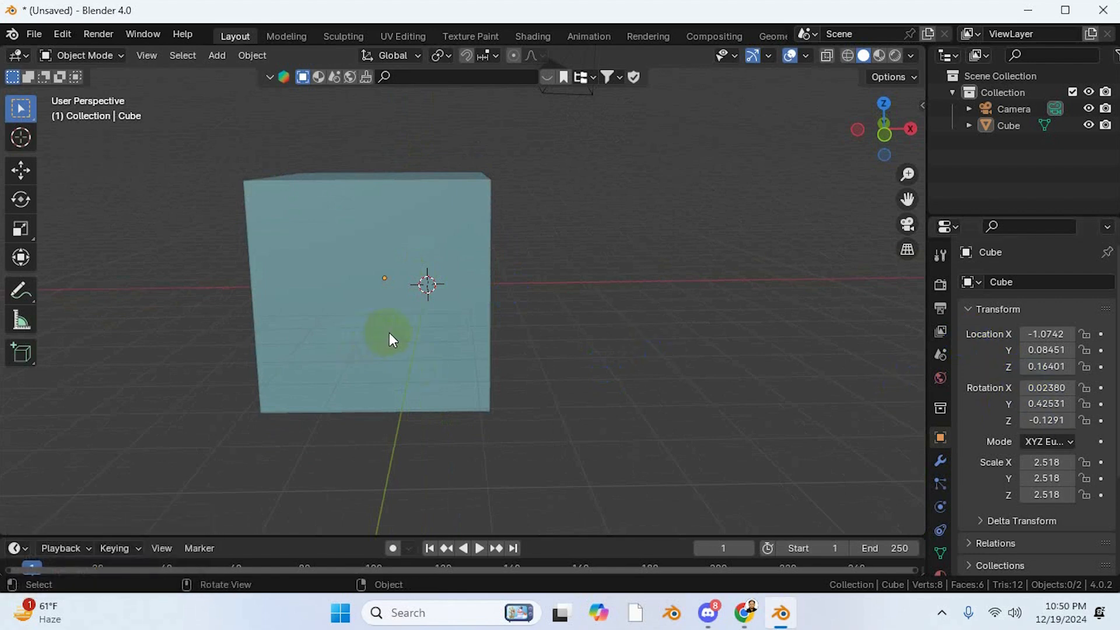
pyautogui.moveTo(1048, 388); pyautogui.dragTo(128, 394)
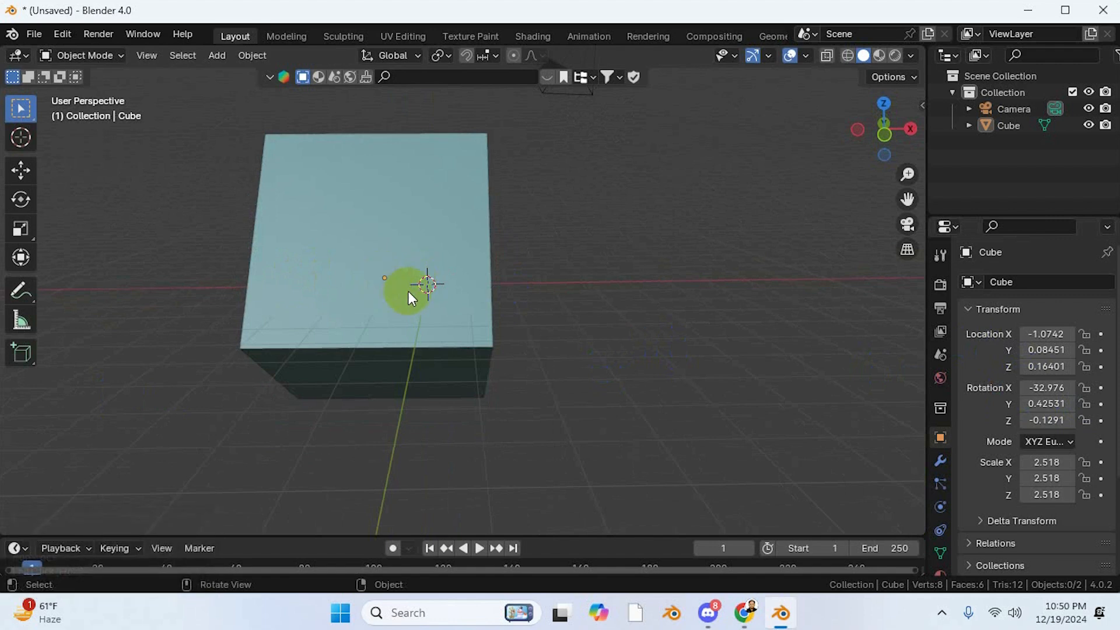
pyautogui.moveTo(1048, 388)
pyautogui.mouseDown()
pyautogui.moveTo(140, 391)
pyautogui.moveTo(1049, 387)
pyautogui.moveTo(143, 404)
pyautogui.moveTo(192, 402)
pyautogui.moveTo(265, 427)
pyautogui.moveTo(1038, 404)
pyautogui.mouseUp()
# - Reset the cube's X, Y and Z rotation to 0°
pyautogui.click(1040, 388)
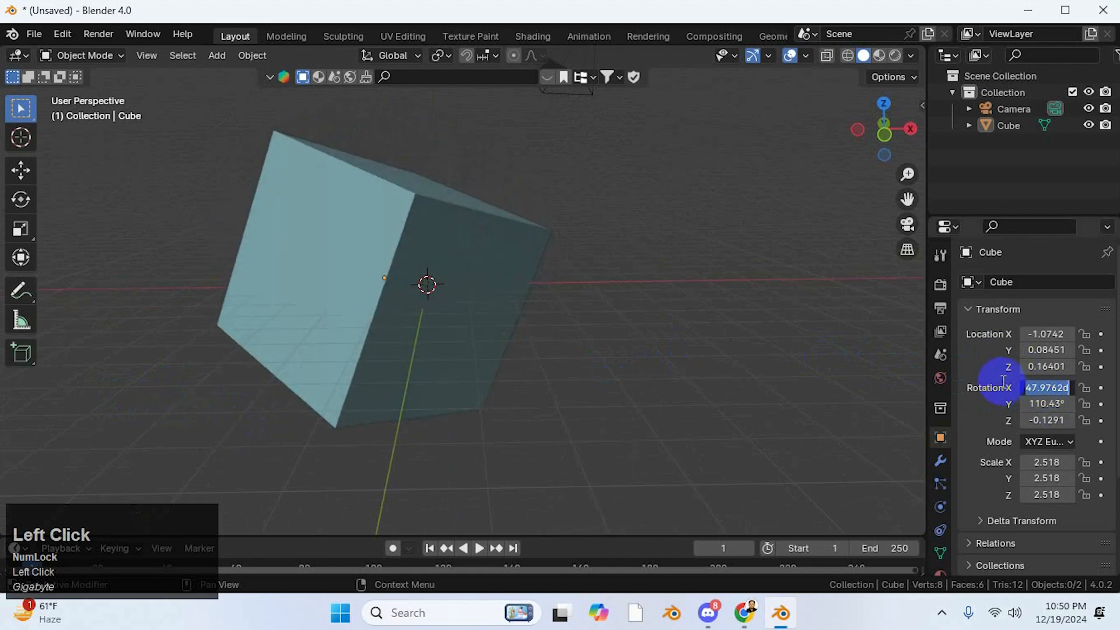
pyautogui.write('0')
pyautogui.press('Return')
pyautogui.click(1044, 420)
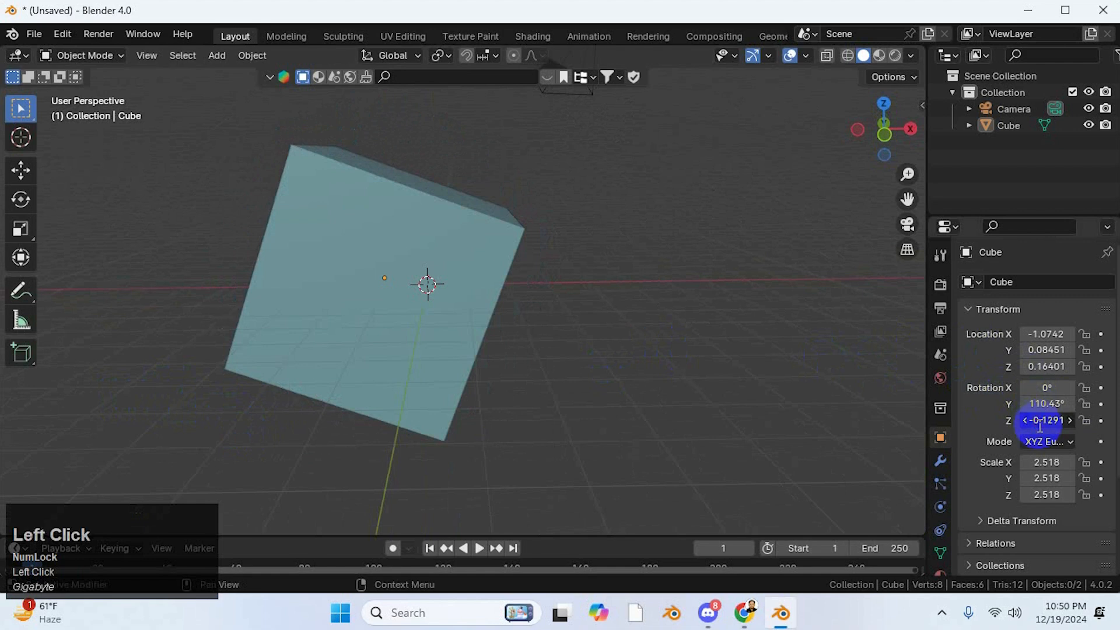
pyautogui.write('0')
pyautogui.press('Return')
pyautogui.moveTo(1047, 404); pyautogui.dragTo(212, 407)
pyautogui.click(1048, 404)
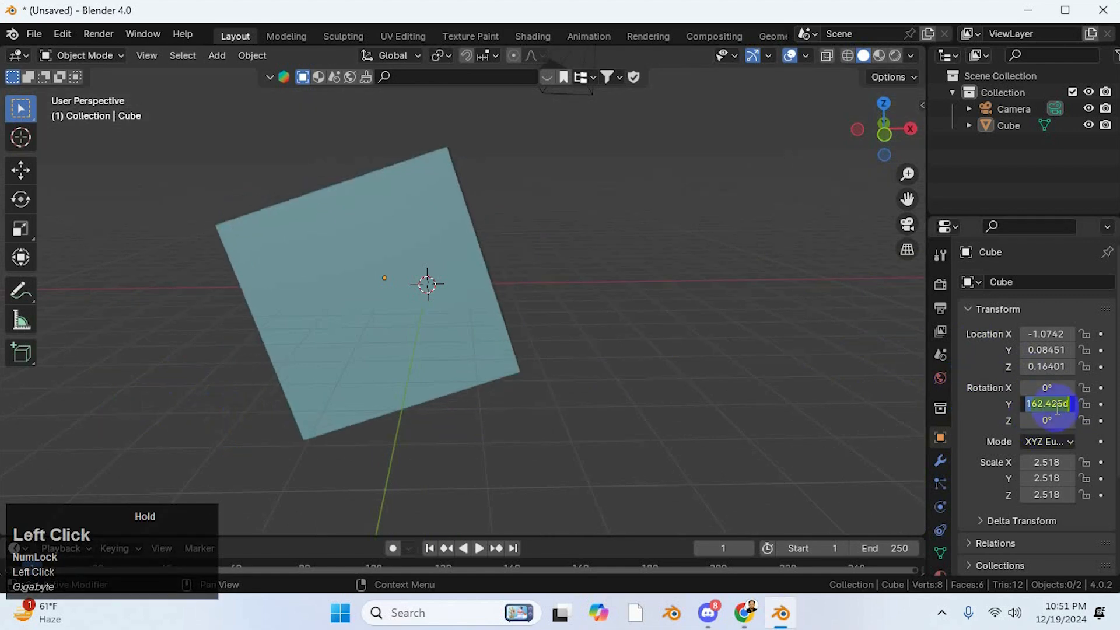
pyautogui.write('0')
pyautogui.press('Return')
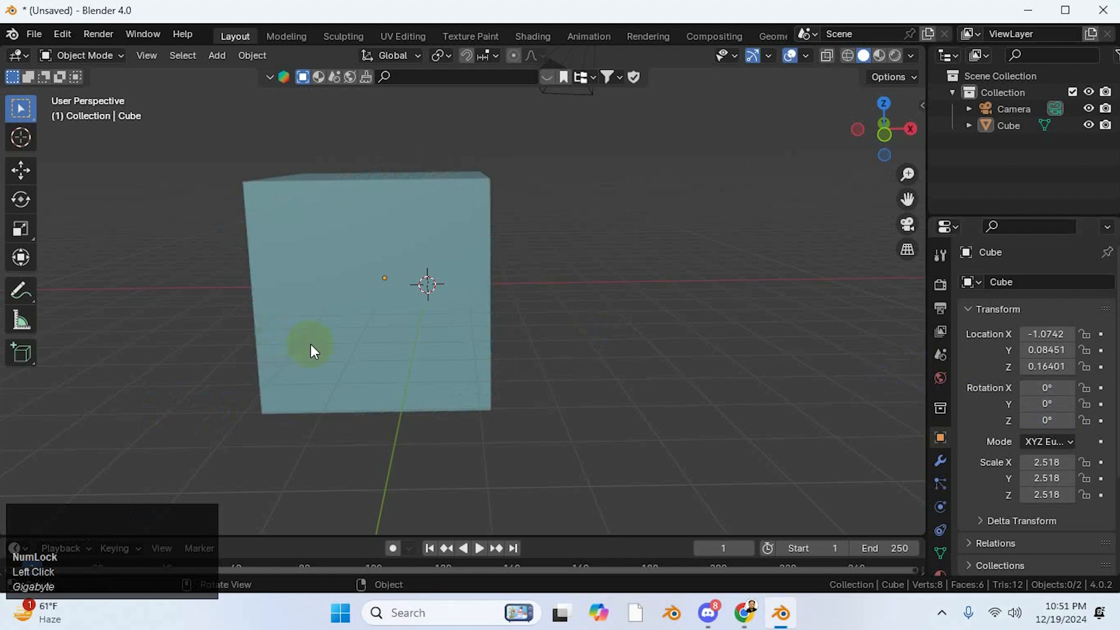
# - Activate the Cursor tool and place the 3D cursor at the middle of the cube's bottom edge
pyautogui.moveTo(382, 374); pyautogui.dragTo(417, 354, button='middle')
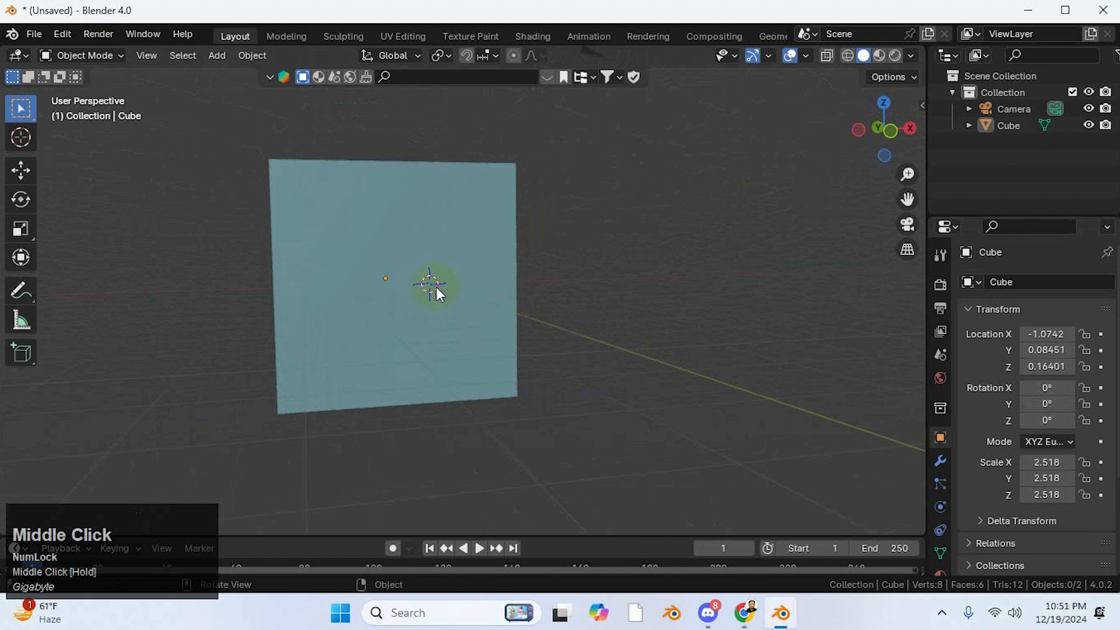
pyautogui.click(21, 142)
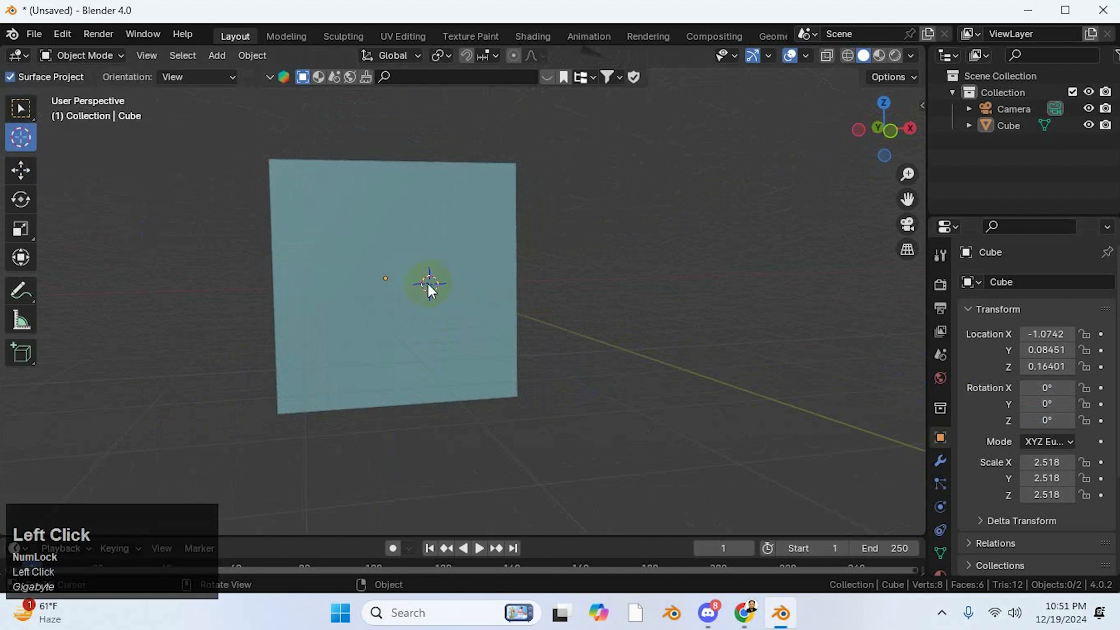
pyautogui.moveTo(428, 290); pyautogui.dragTo(395, 405)
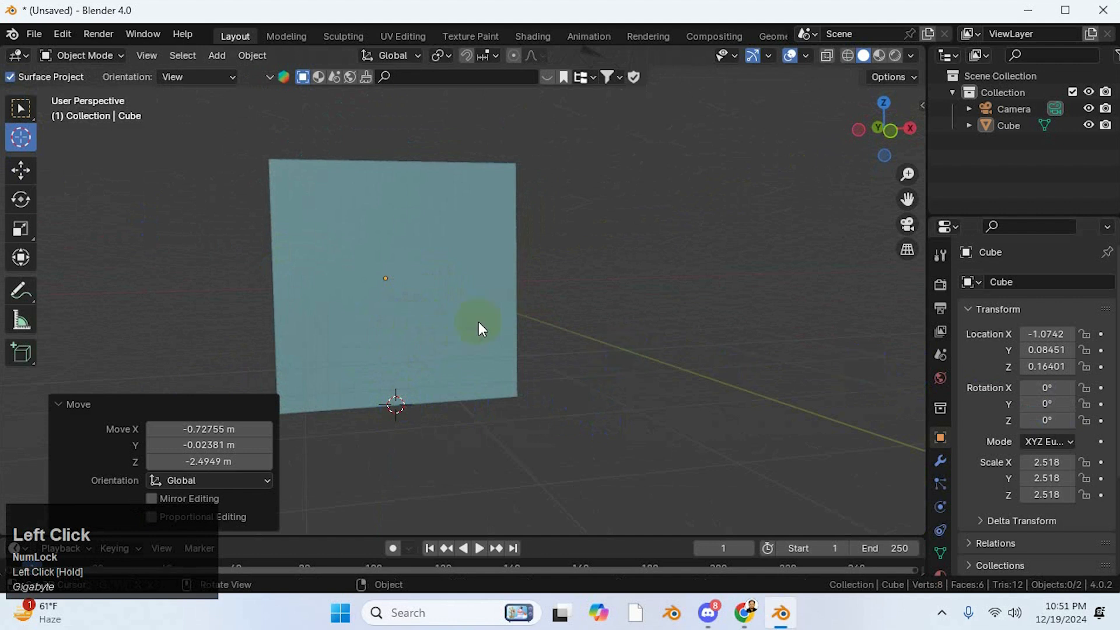
pyautogui.click(385, 400)
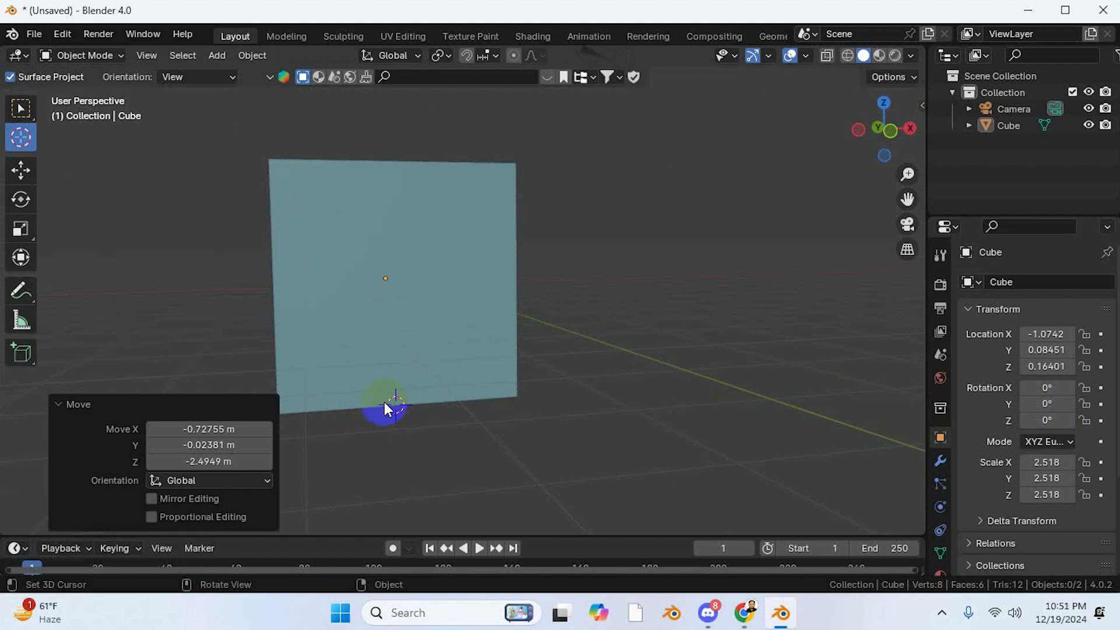
# - Try to set the cube's origin to the 3D cursor with no object selected
pyautogui.rightClick(390, 333)
pyautogui.moveTo(386, 335)
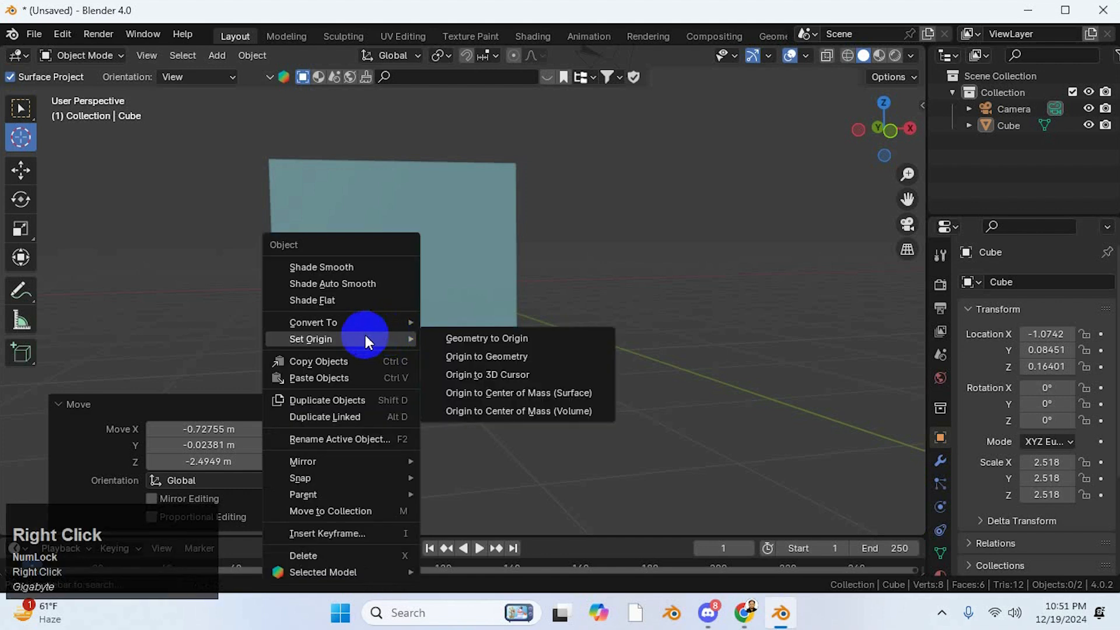
pyautogui.click(497, 376)
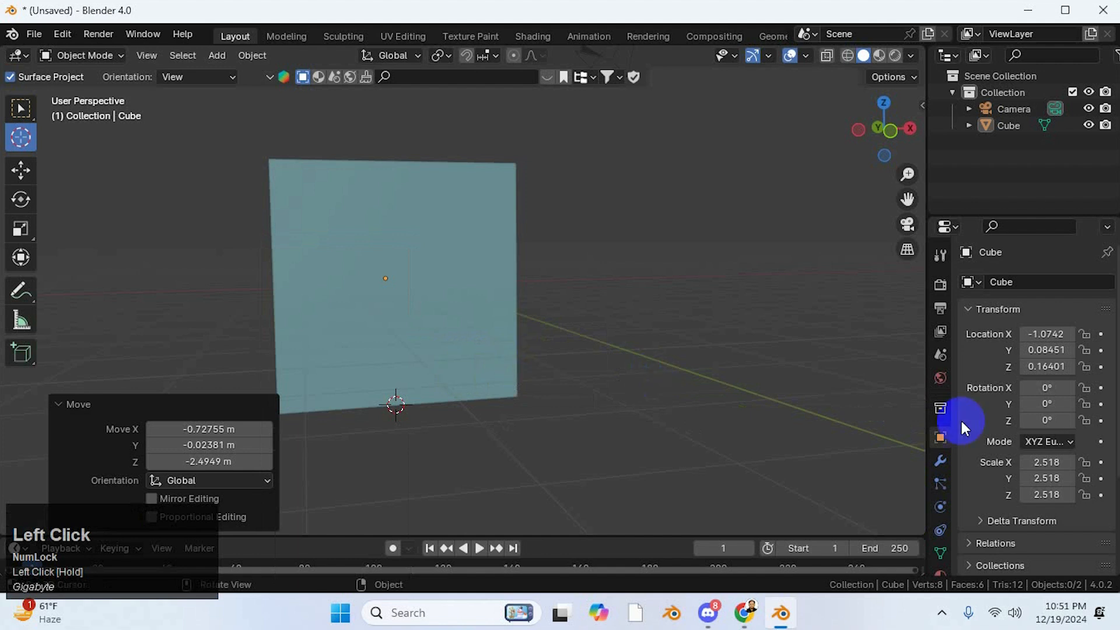
# - Rotate the cube to Y -65° and Z 10°, and put the 3D cursor back near its bottom edge
pyautogui.moveTo(1047, 420); pyautogui.dragTo(991, 432)
pyautogui.click(409, 333)
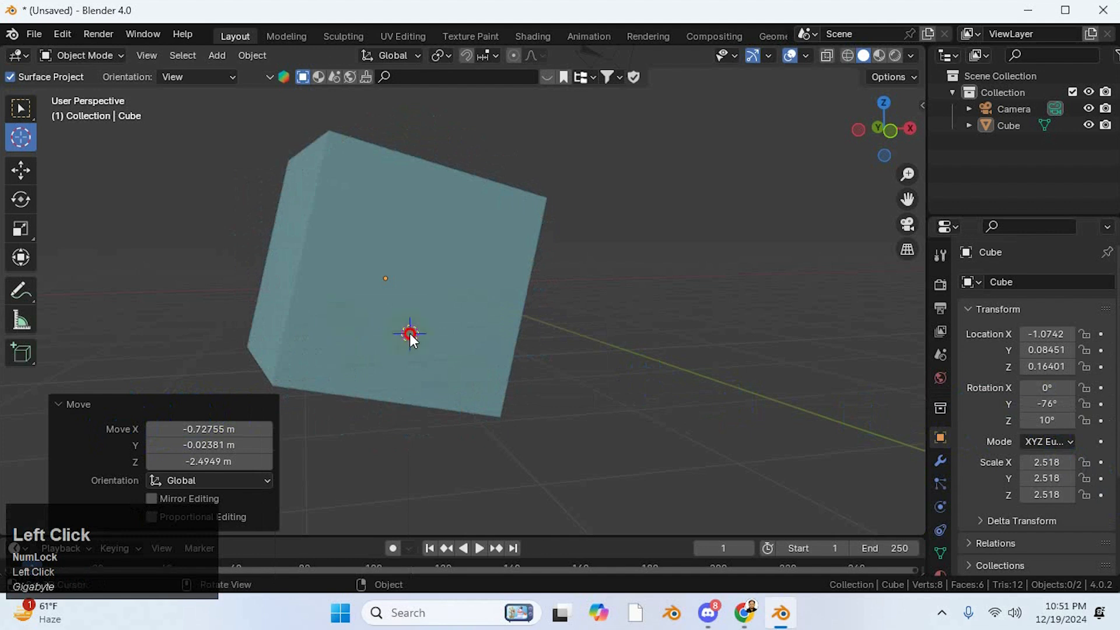
pyautogui.moveTo(430, 338); pyautogui.dragTo(387, 399)
pyautogui.moveTo(1047, 403); pyautogui.dragTo(173, 412)
# - Reset the cube's Y and Z rotation to 0°
pyautogui.click(1047, 403)
pyautogui.write('0')
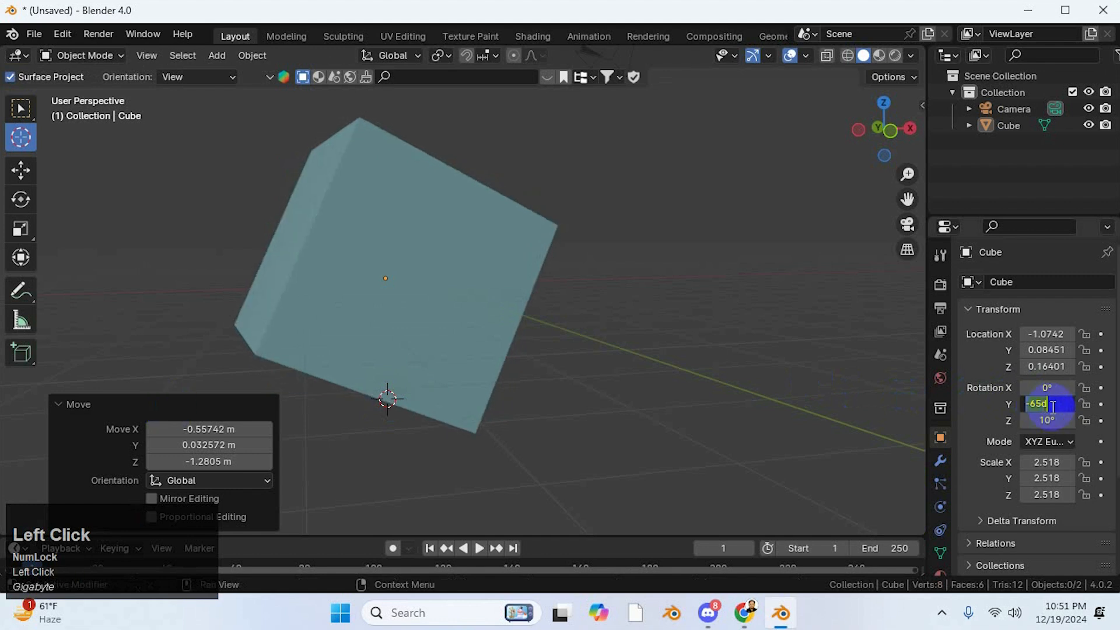
pyautogui.click(992, 387)
pyautogui.click(1042, 420)
pyautogui.write('0')
pyautogui.click(1020, 412)
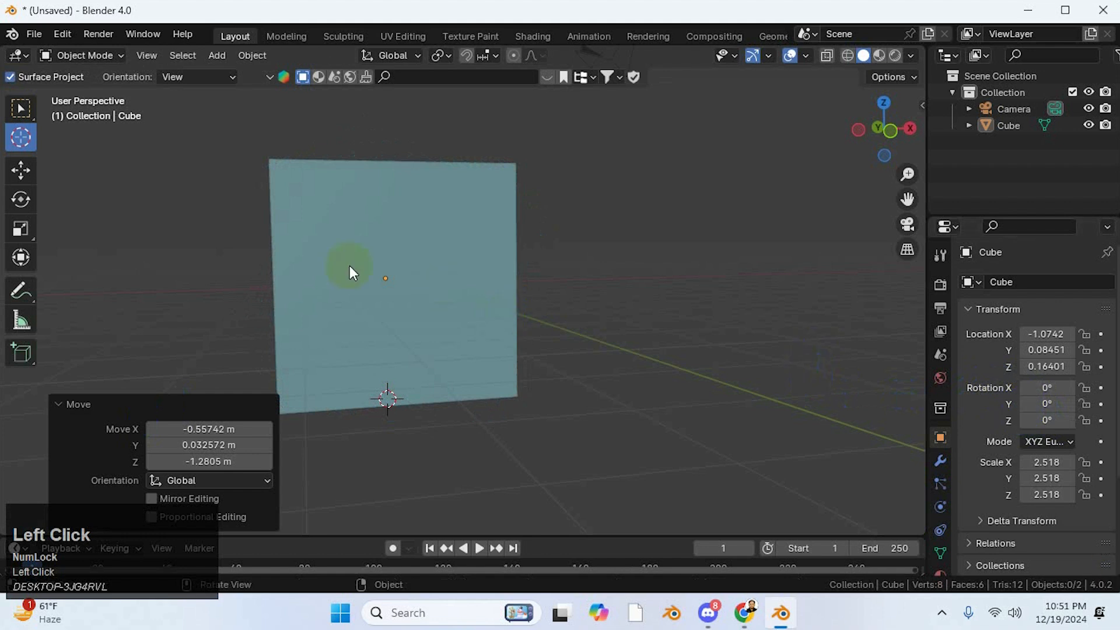
# - Shift the 3D cursor about 0.11 m along X so it sits on the cube's bottom edge
pyautogui.scroll(2, 452, 409)
pyautogui.moveTo(452, 407); pyautogui.dragTo(366, 381, button='middle')
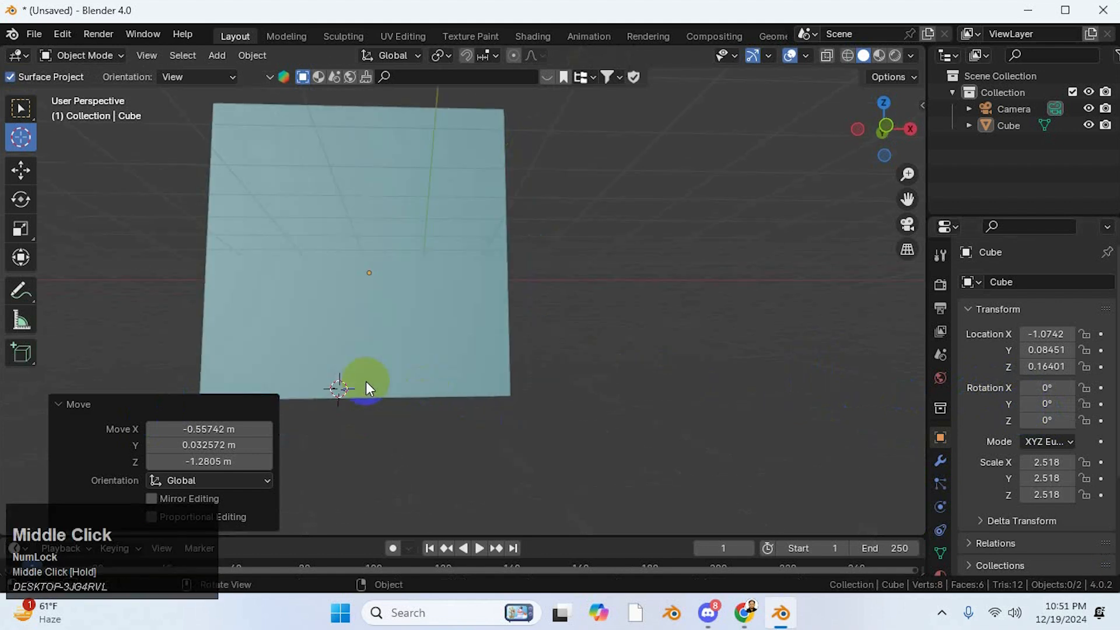
pyautogui.moveTo(348, 392); pyautogui.dragTo(350, 397)
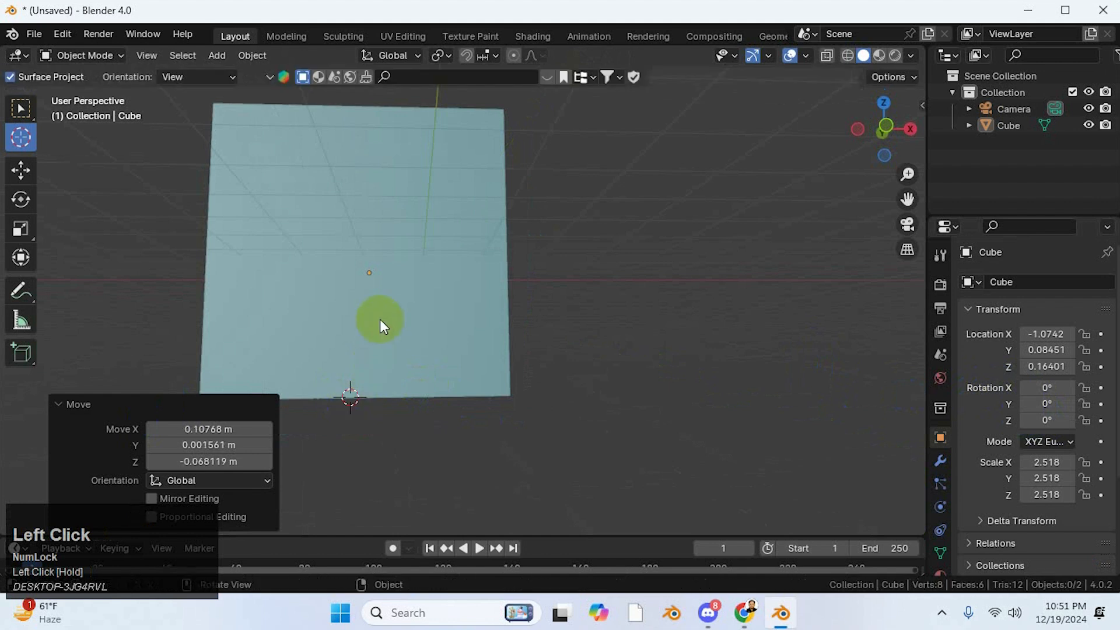
# - Select the cube with the Select Box tool and set its origin to the 3D cursor
pyautogui.click(21, 109)
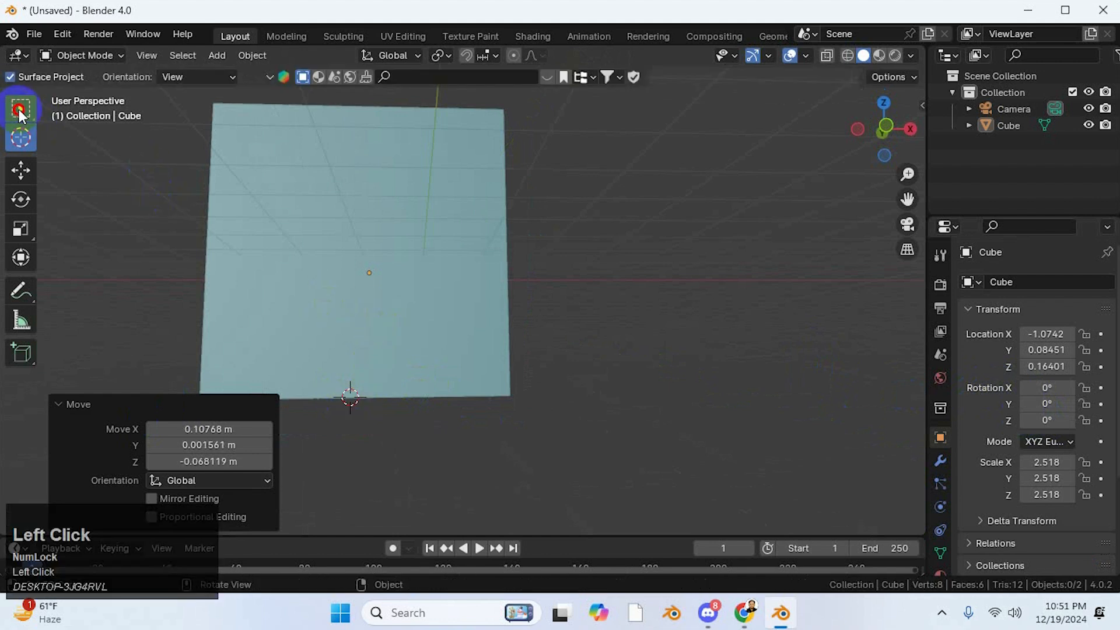
pyautogui.moveTo(21, 108); pyautogui.dragTo(97, 149)
pyautogui.click(389, 266)
pyautogui.rightClick(391, 263)
pyautogui.moveTo(388, 265)
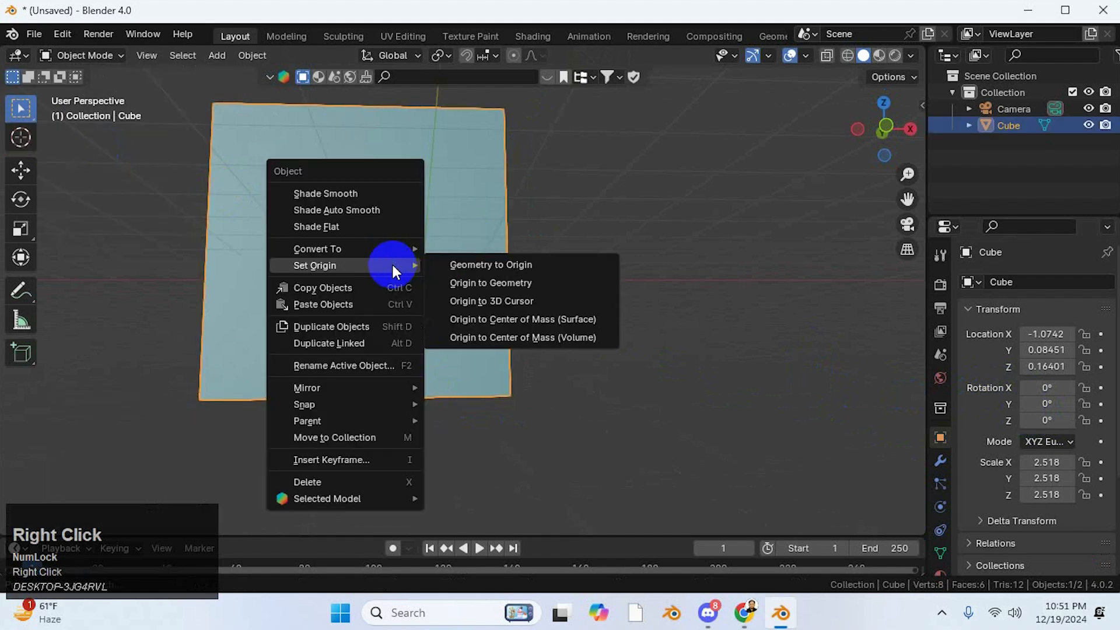
pyautogui.click(527, 301)
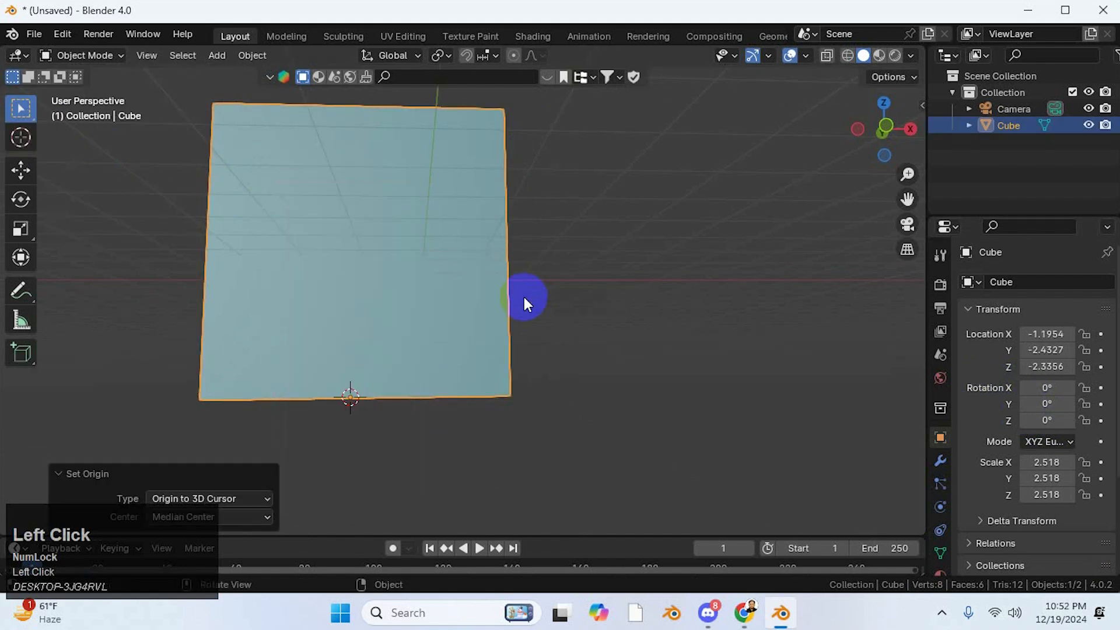
# - Rotate the cube about its new origin to X -19°, Y 25° and Z 5°
pyautogui.moveTo(1053, 388); pyautogui.dragTo(136, 425)
pyautogui.scroll(-3, 516, 348)
pyautogui.moveTo(684, 375); pyautogui.dragTo(509, 343, button='middle')
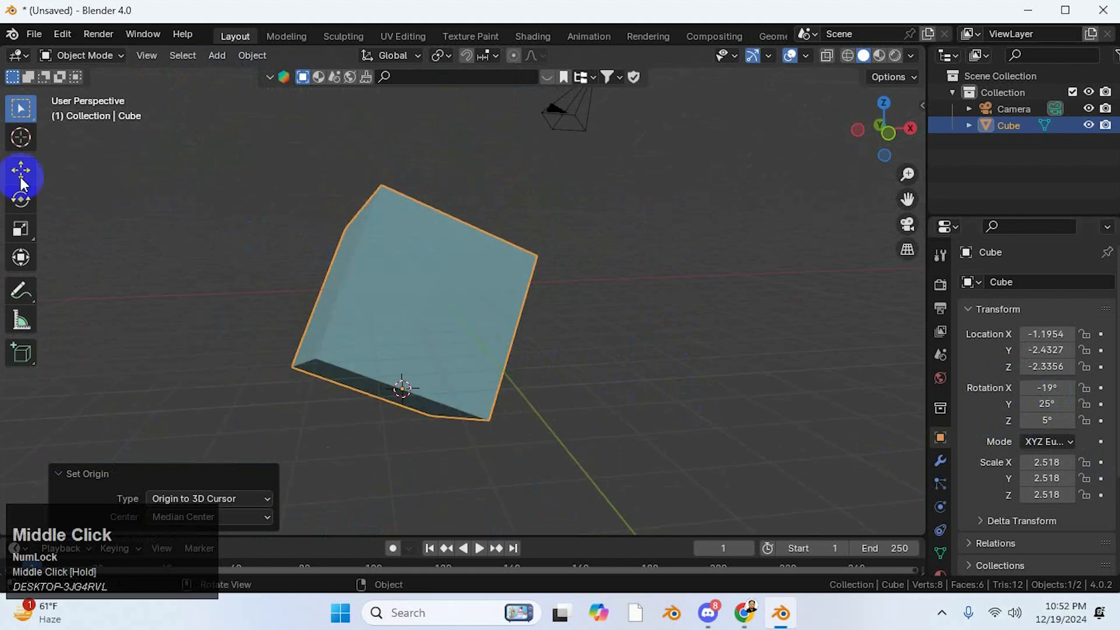
# - Set the cube's origin to its center of mass using the Surface option
pyautogui.click(418, 280)
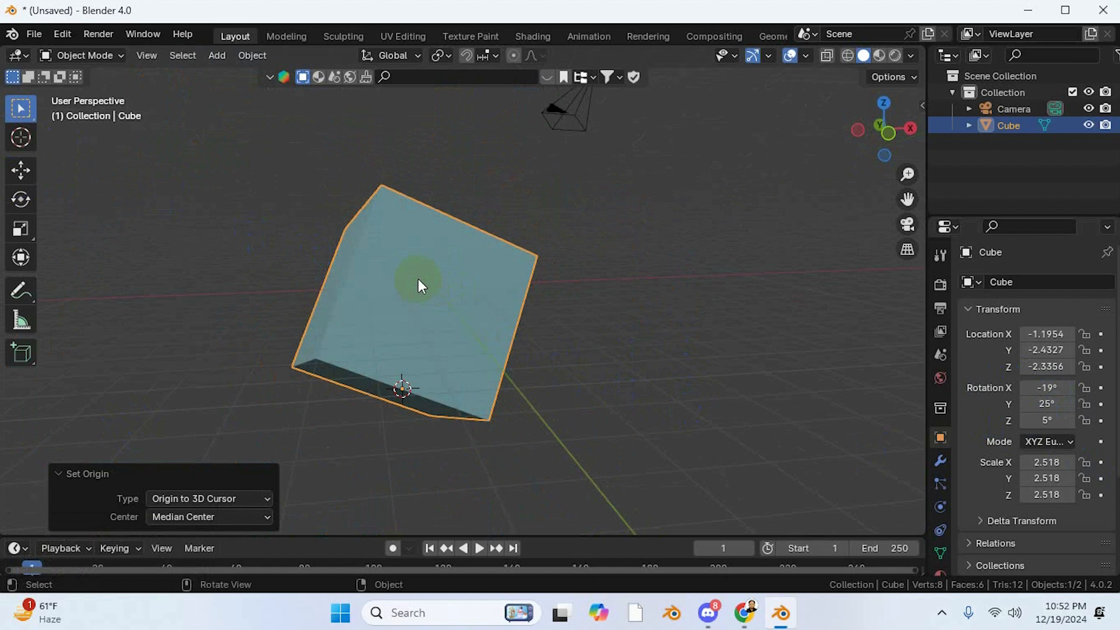
pyautogui.rightClick(418, 281)
pyautogui.moveTo(408, 279)
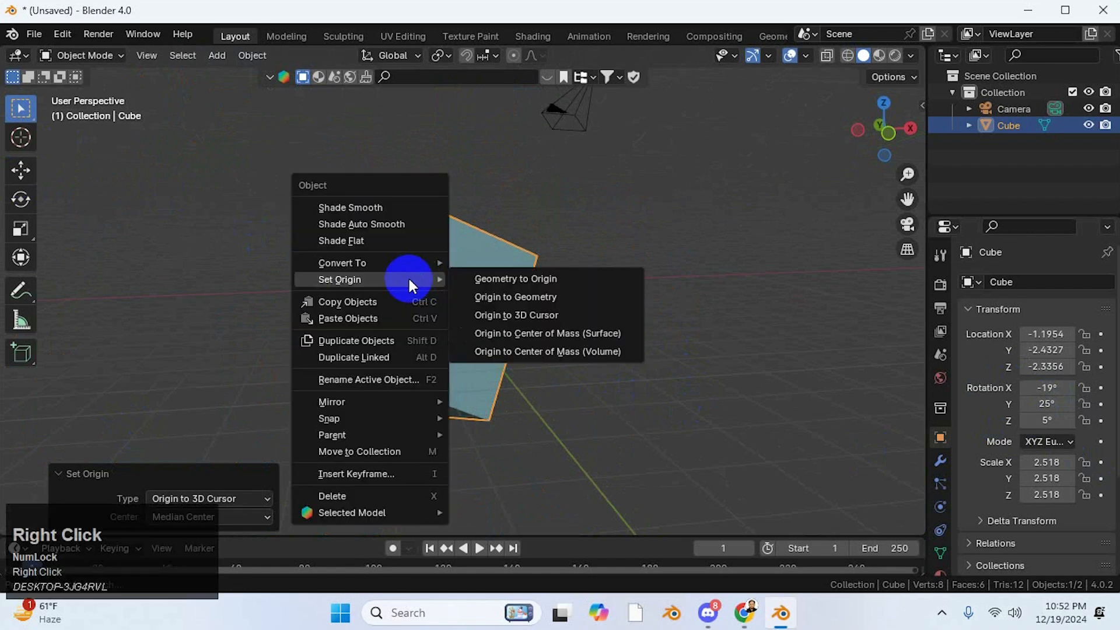
pyautogui.click(550, 334)
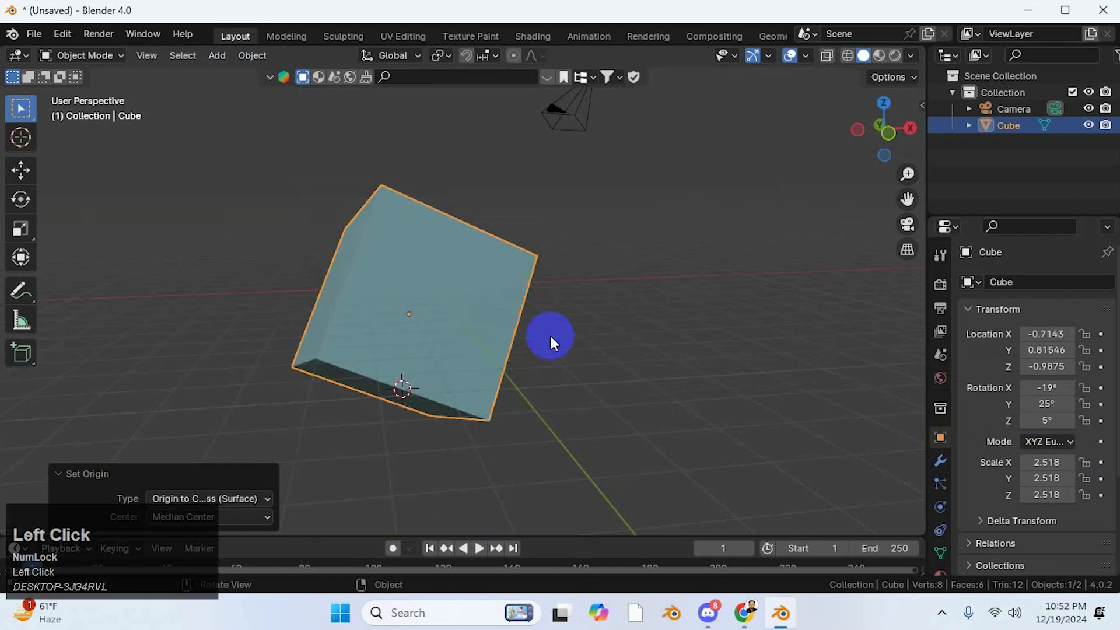
# - Set the cube's rotation to 0° on the X, Y and Z axes
pyautogui.click(1047, 388)
pyautogui.write('0')
pyautogui.press('Return')
pyautogui.click(1048, 403)
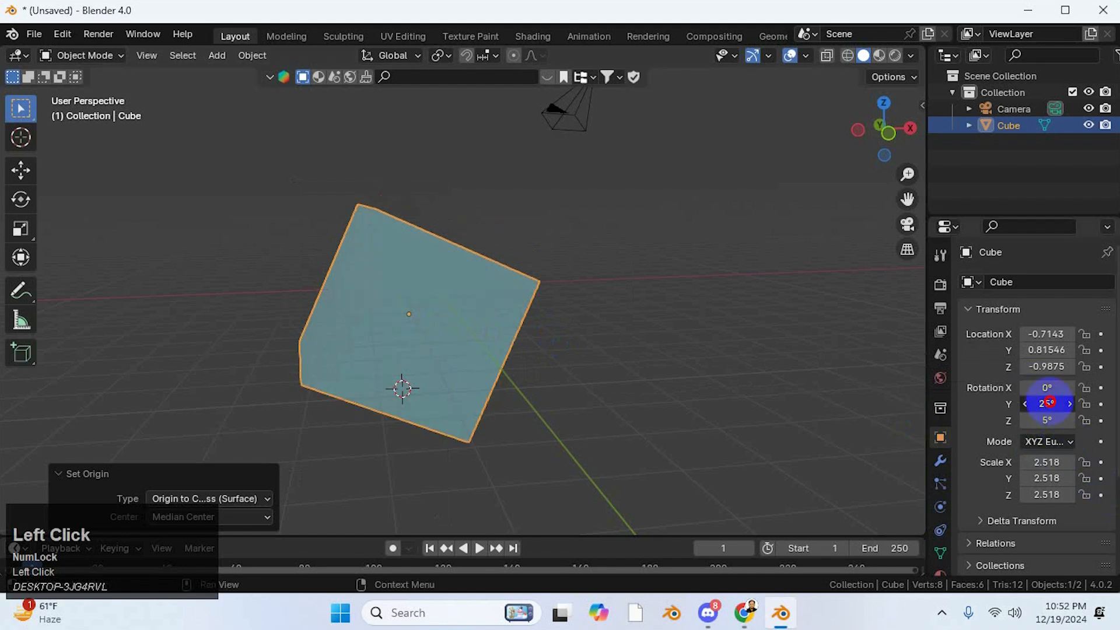
pyautogui.write('0')
pyautogui.press('Return')
pyautogui.click(1048, 419)
pyautogui.write('0')
pyautogui.press('Return')
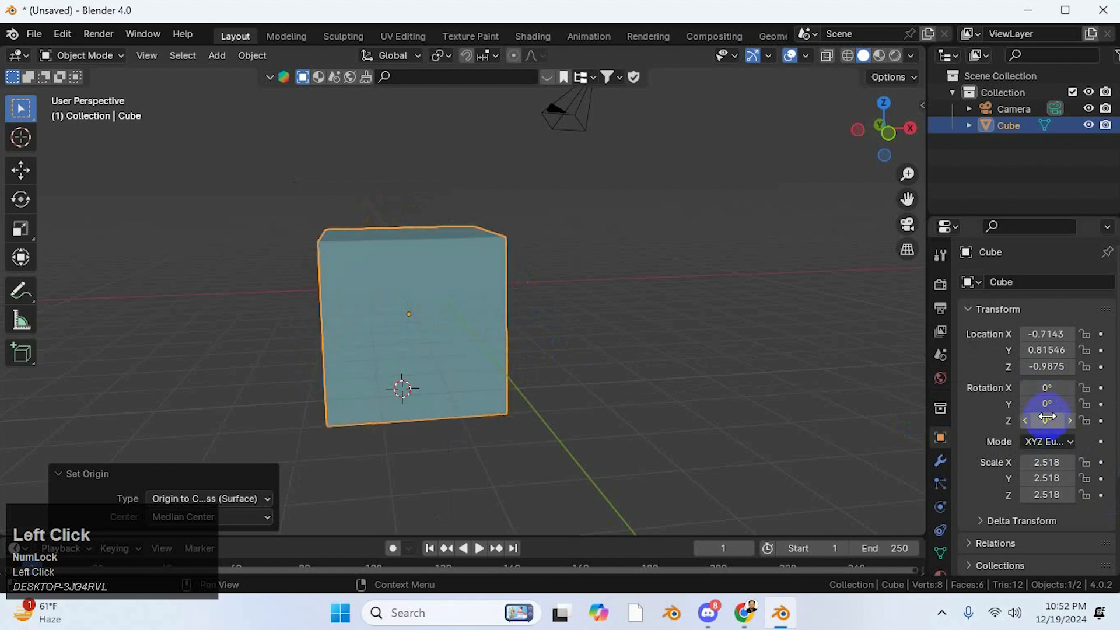
# - Use the Move tool to shift the cube about 0.76 m along X and raise it about 1.78 m along Z
pyautogui.click(24, 172)
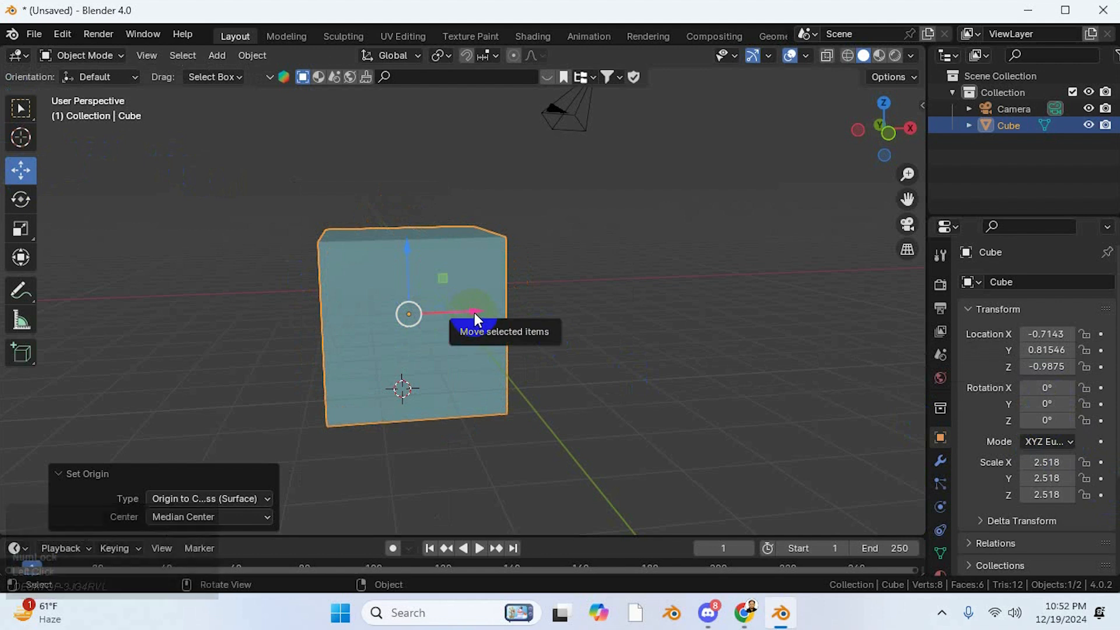
pyautogui.moveTo(474, 313); pyautogui.dragTo(537, 318)
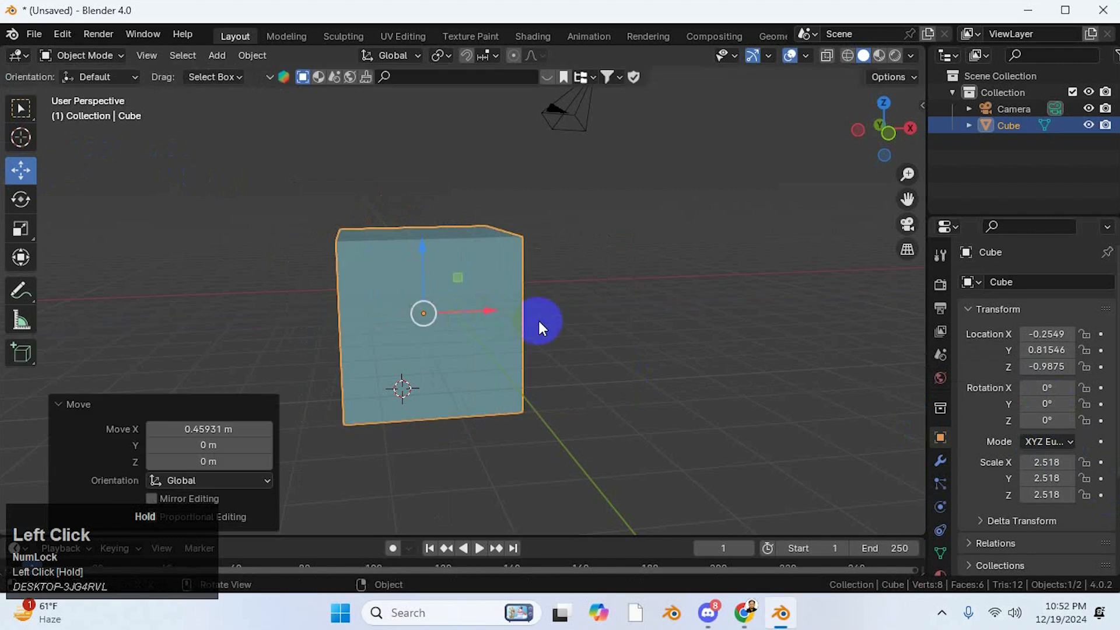
pyautogui.moveTo(554, 321); pyautogui.dragTo(513, 315, button='middle')
pyautogui.press('KP_1')
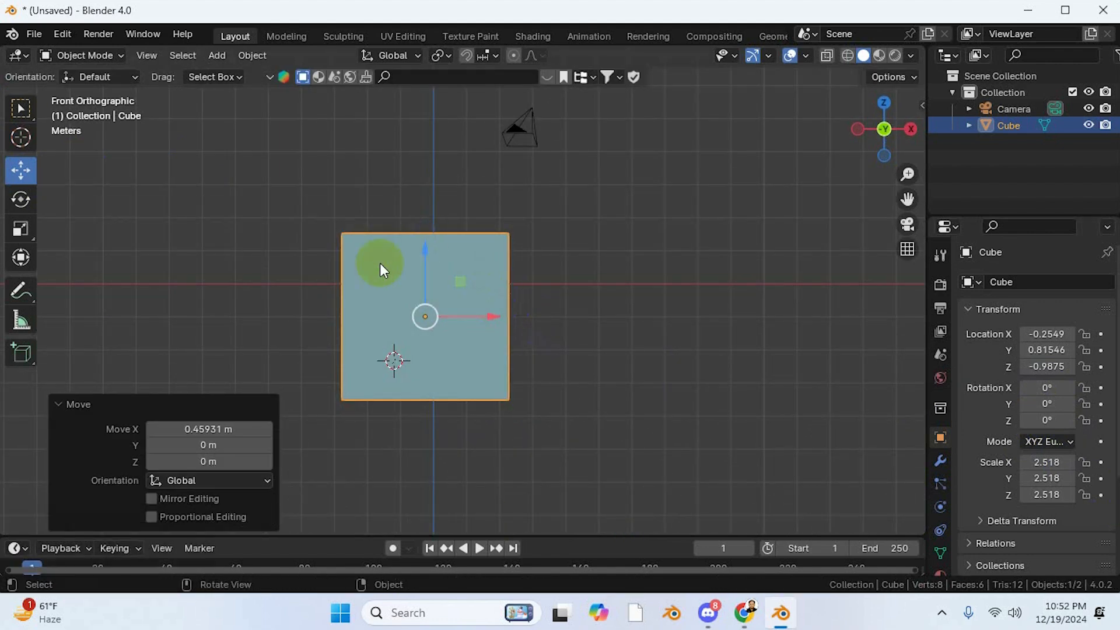
pyautogui.moveTo(428, 255); pyautogui.dragTo(433, 192)
pyautogui.moveTo(489, 260); pyautogui.dragTo(500, 257)
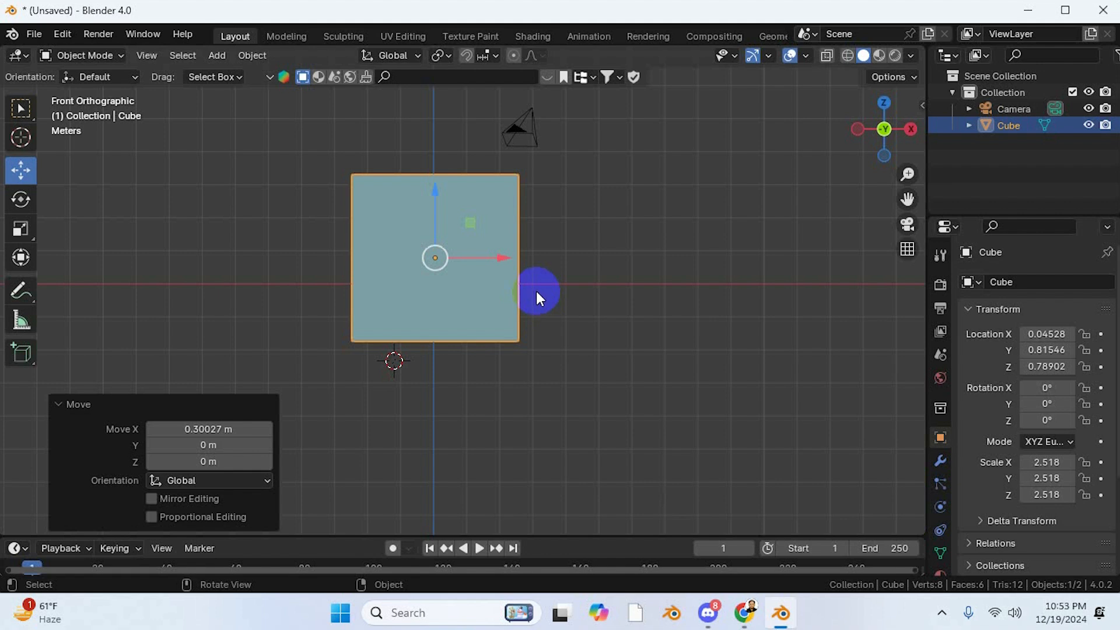
pyautogui.click(458, 284)
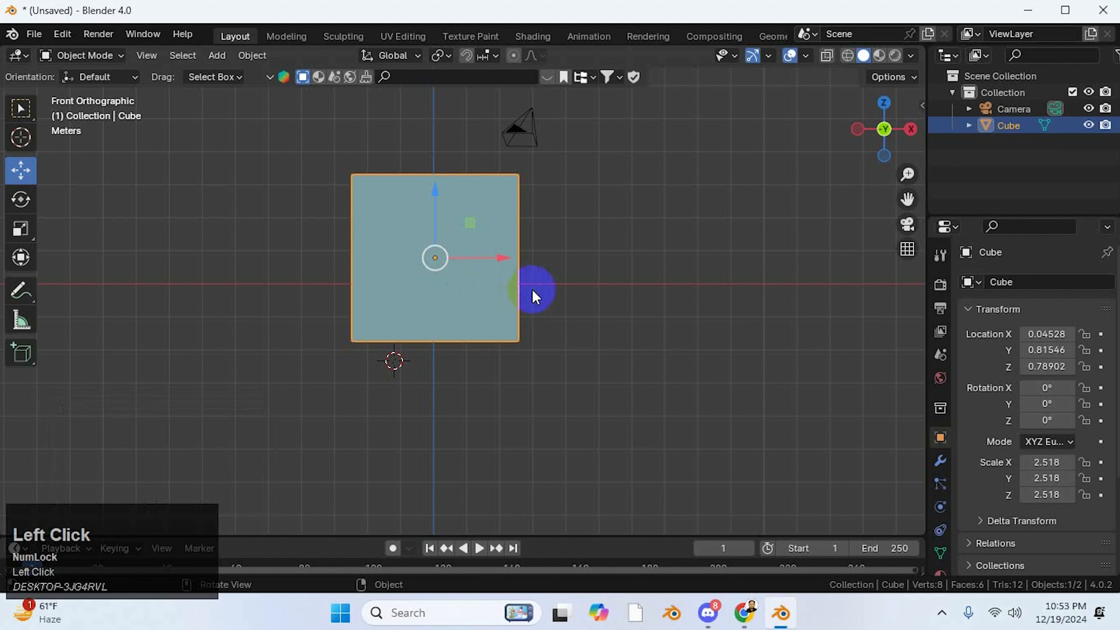
# - Adjust the cube's location values to about X -0.57 m, Y 0.50 m and Z 1.08 m
pyautogui.moveTo(535, 292); pyautogui.dragTo(569, 375, button='middle')
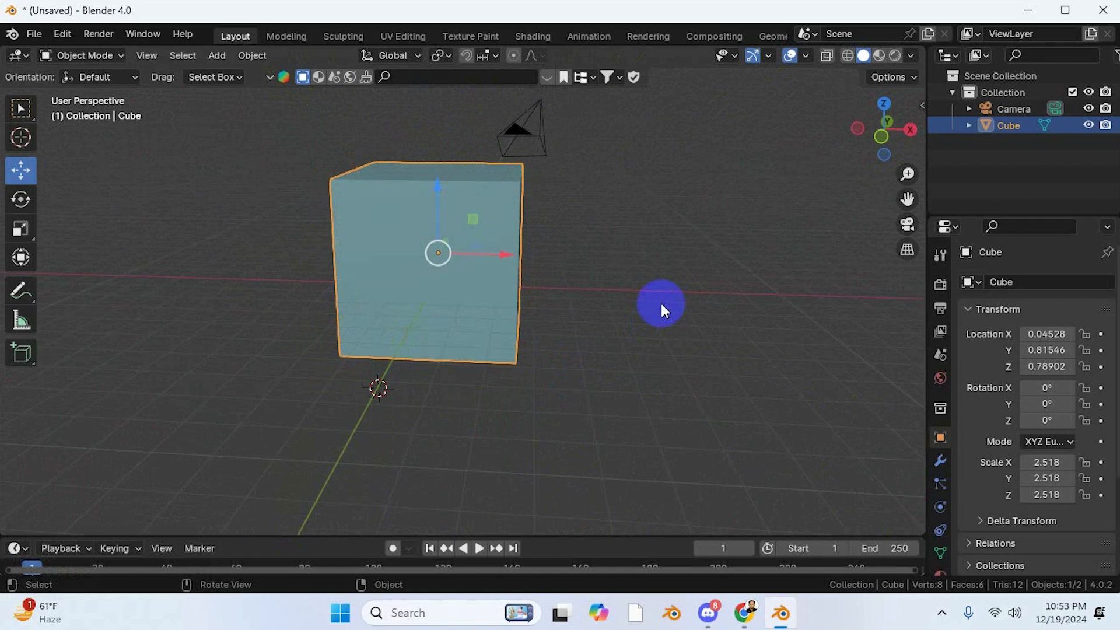
pyautogui.scroll(-2, 647, 303)
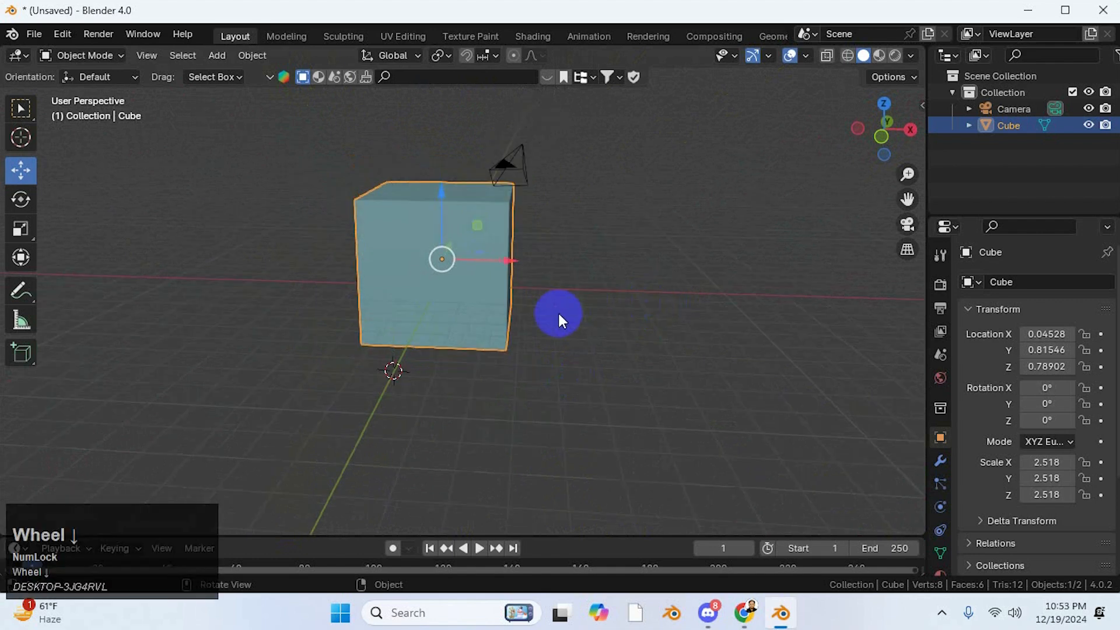
pyautogui.moveTo(585, 319)
pyautogui.mouseDown(button='middle')
pyautogui.moveTo(600, 339)
pyautogui.moveTo(603, 324)
pyautogui.mouseUp(button='middle')
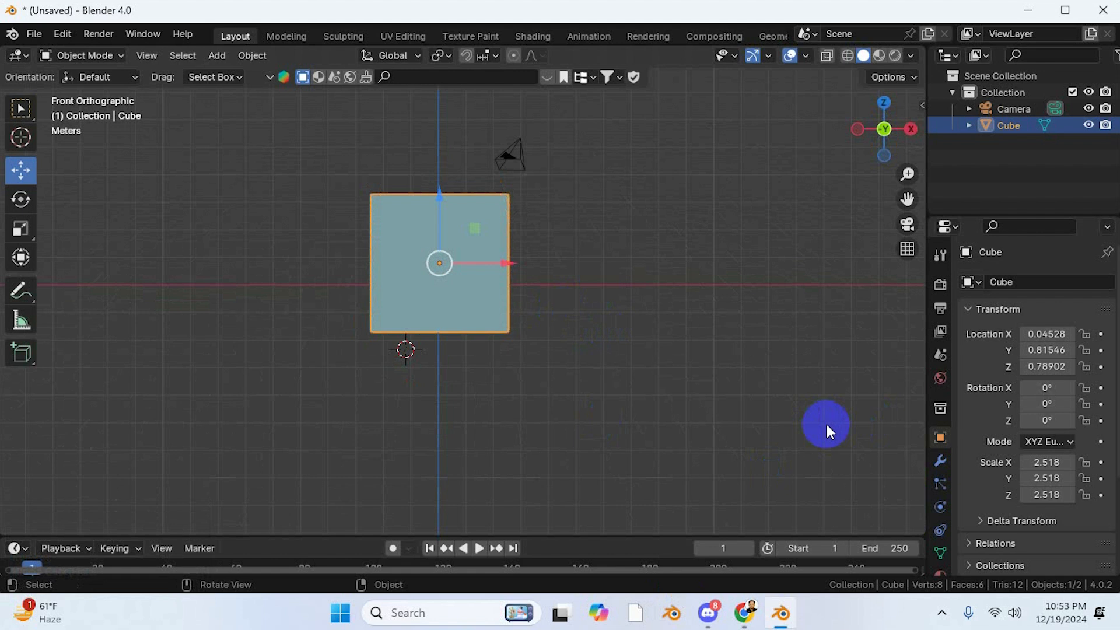
pyautogui.click(1047, 333)
pyautogui.moveTo(1047, 333); pyautogui.dragTo(516, 379)
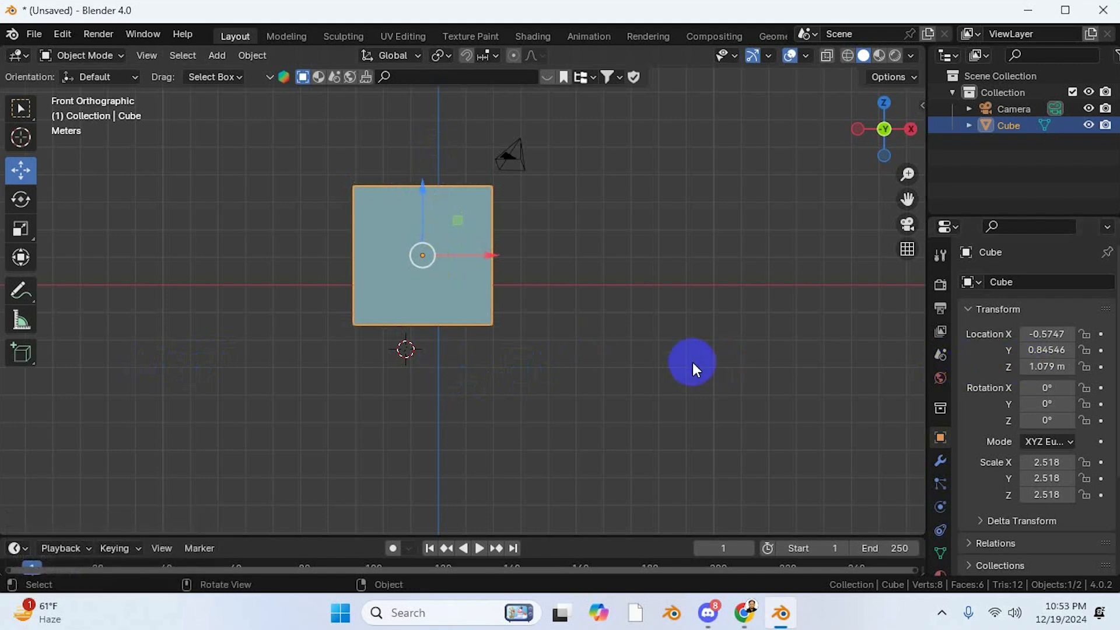
pyautogui.moveTo(681, 362); pyautogui.dragTo(610, 474, button='middle')
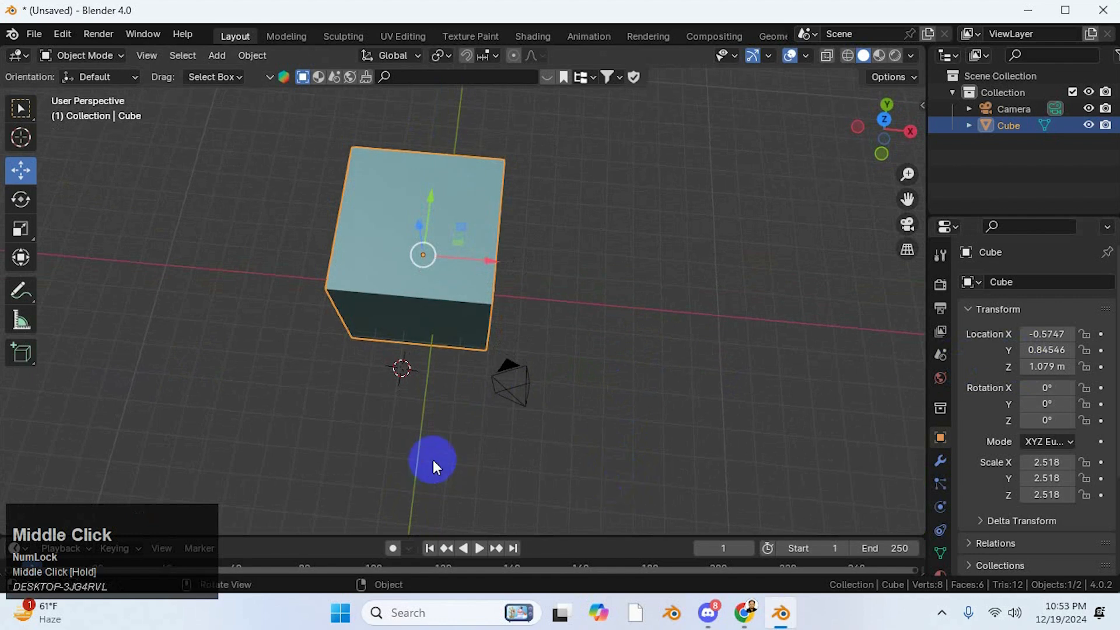
pyautogui.moveTo(1047, 350)
pyautogui.mouseDown()
pyautogui.moveTo(107, 343)
pyautogui.moveTo(1042, 348)
pyautogui.mouseUp()
# - Set the cube's location to 0 m on the X, Y and Z axes
pyautogui.click(1048, 334)
pyautogui.write('0')
pyautogui.press('Return')
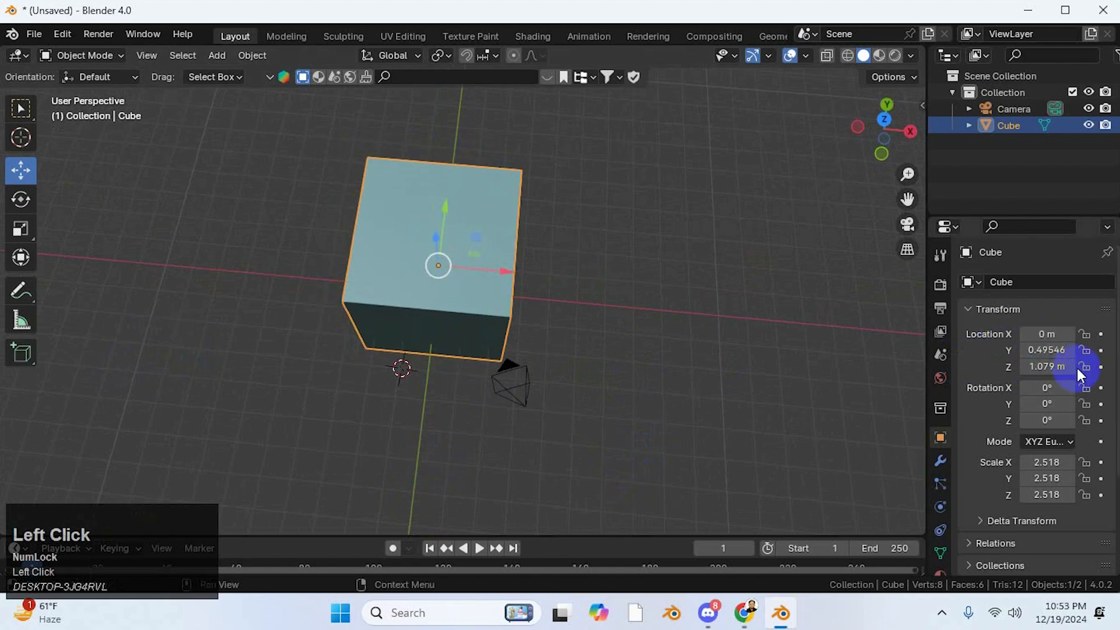
pyautogui.click(1055, 352)
pyautogui.write('0')
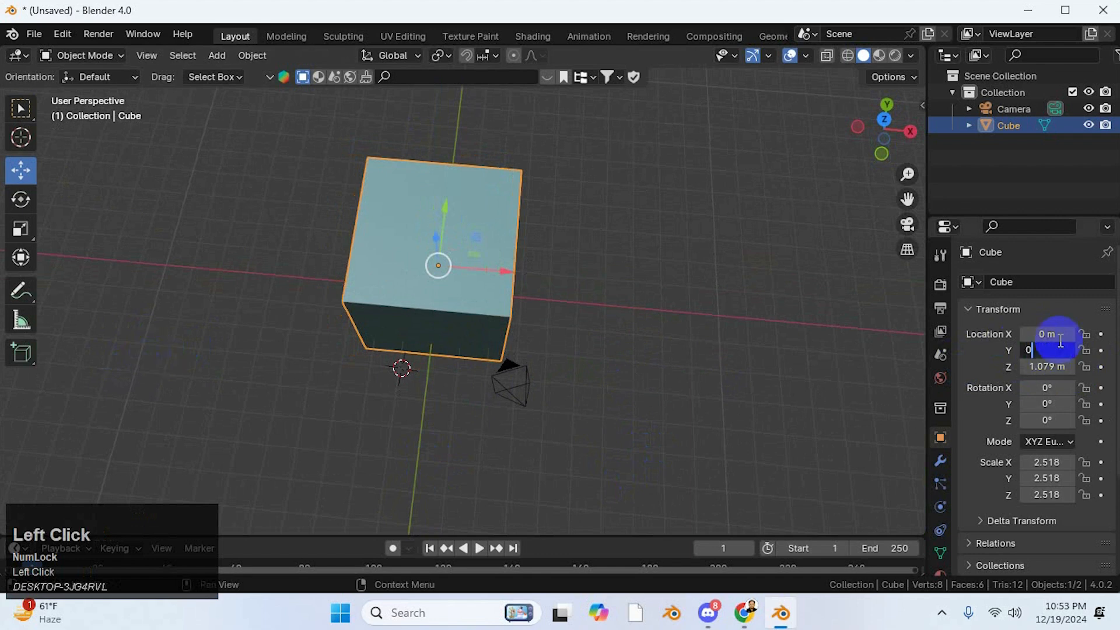
pyautogui.press('Return')
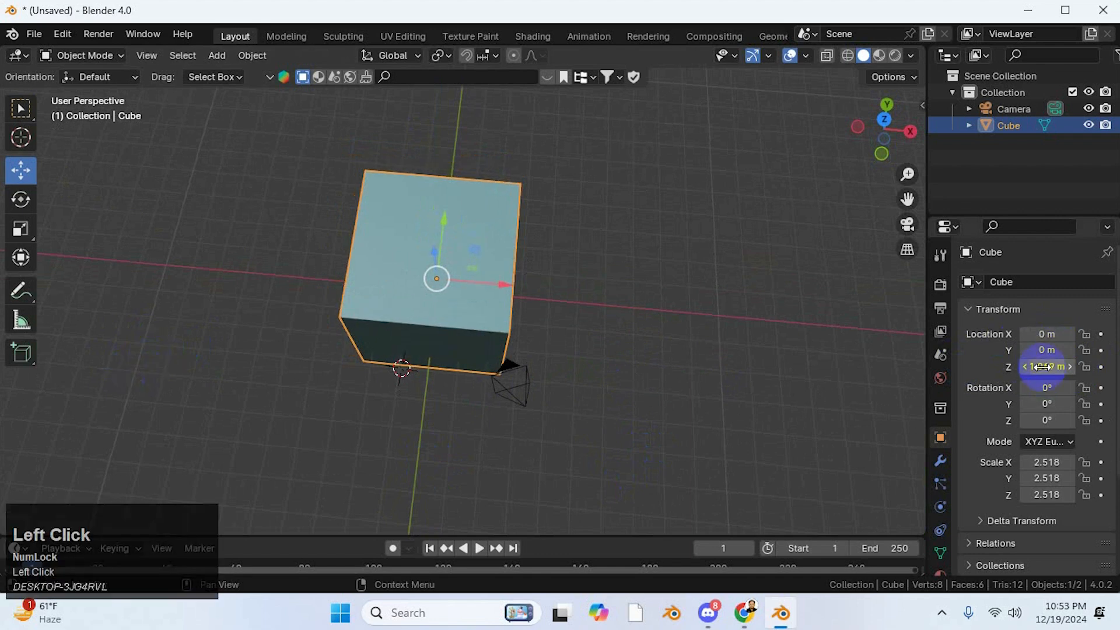
pyautogui.click(1043, 366)
pyautogui.click(977, 411)
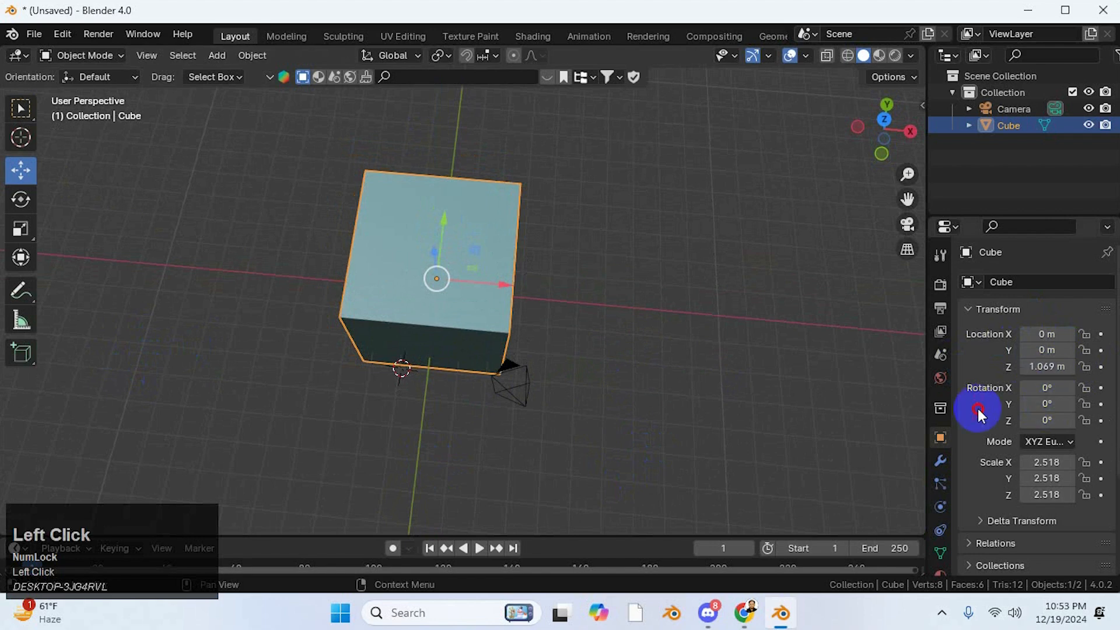
pyautogui.click(1045, 368)
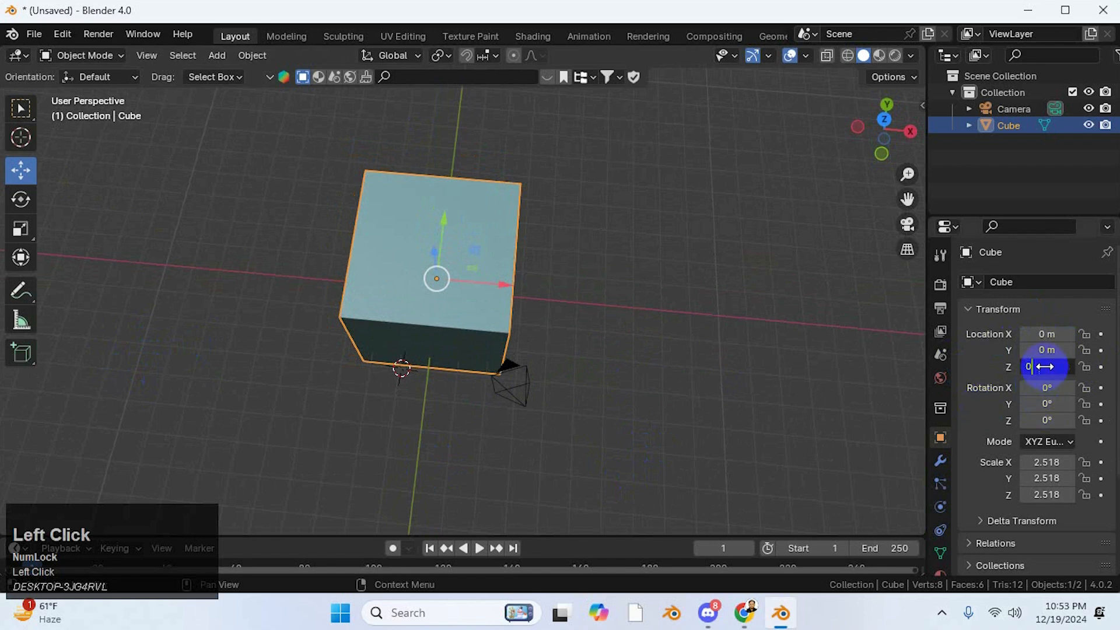
pyautogui.press('Return')
# - Move the cube along its individual axes to about X -0.12 m, Y 0.80 m and Z 1.75 m
pyautogui.moveTo(408, 350); pyautogui.dragTo(496, 302, button='middle')
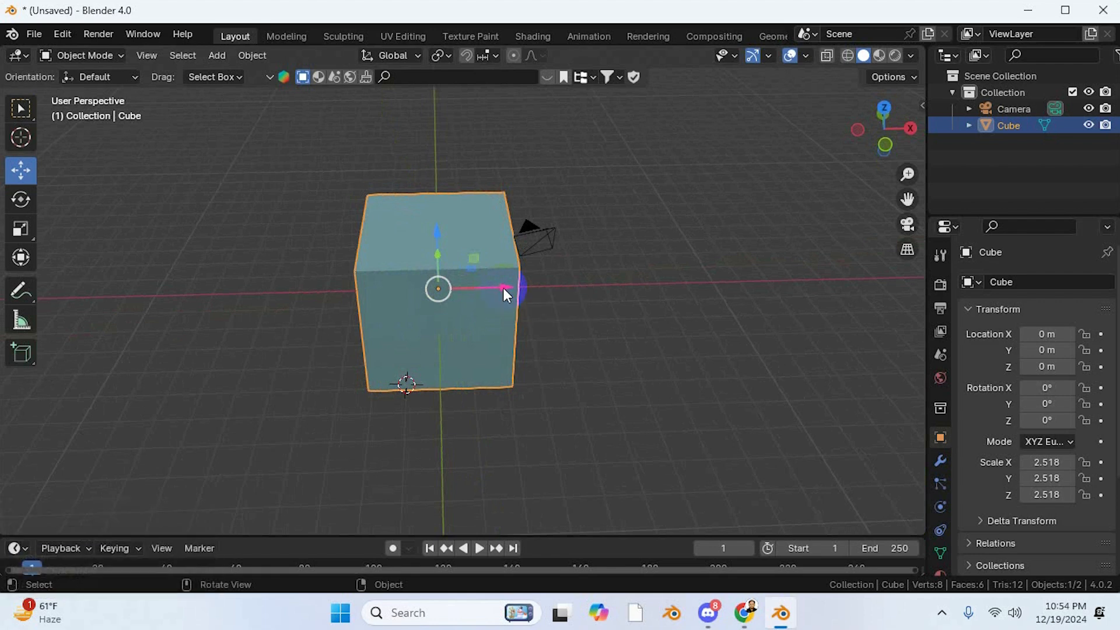
pyautogui.moveTo(503, 288); pyautogui.dragTo(435, 201)
pyautogui.moveTo(435, 200); pyautogui.dragTo(463, 225, button='middle')
pyautogui.moveTo(465, 227); pyautogui.dragTo(446, 198)
pyautogui.moveTo(668, 372); pyautogui.dragTo(505, 325, button='middle')
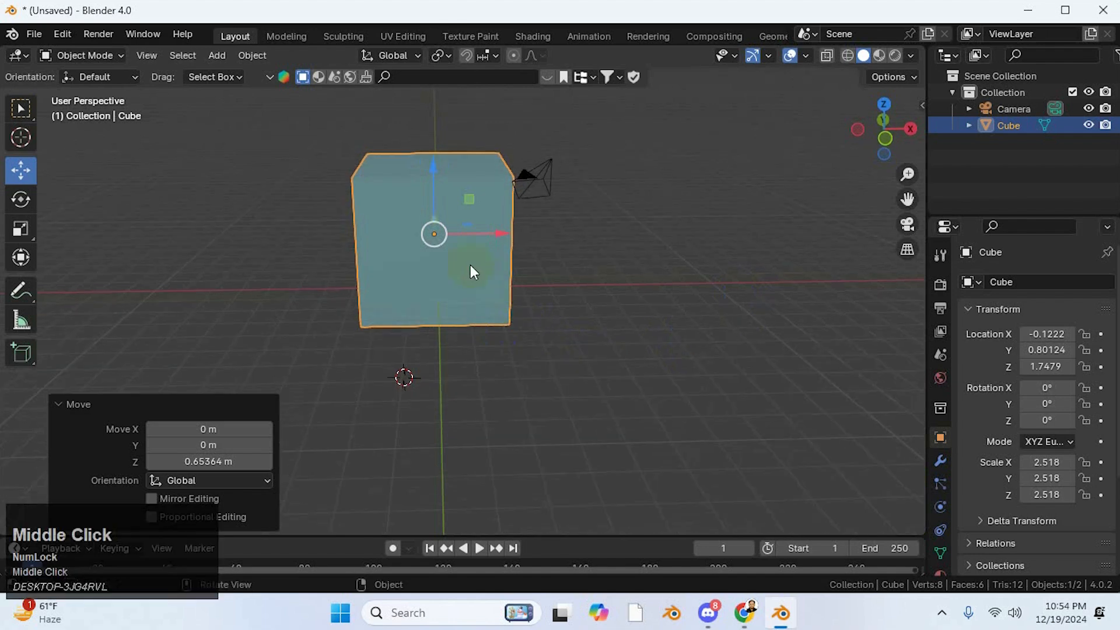
# - Move the cube freely in the view plane to about Y 0.17 m and Z 0.09 m, and set its X location to about 1.23 m
pyautogui.moveTo(434, 236); pyautogui.dragTo(435, 278)
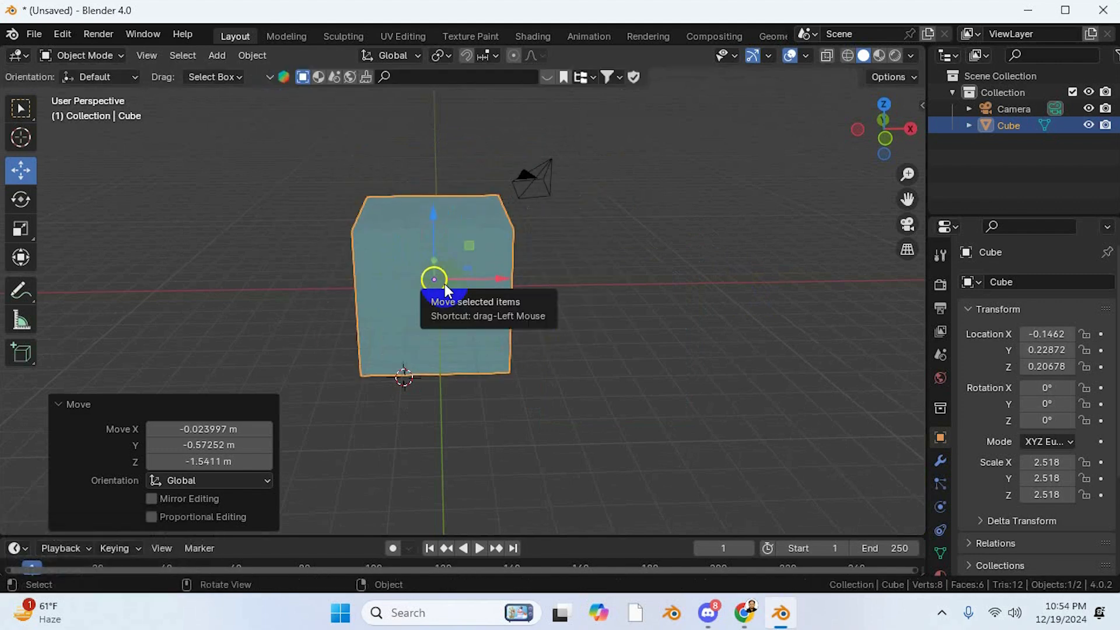
pyautogui.press('g')
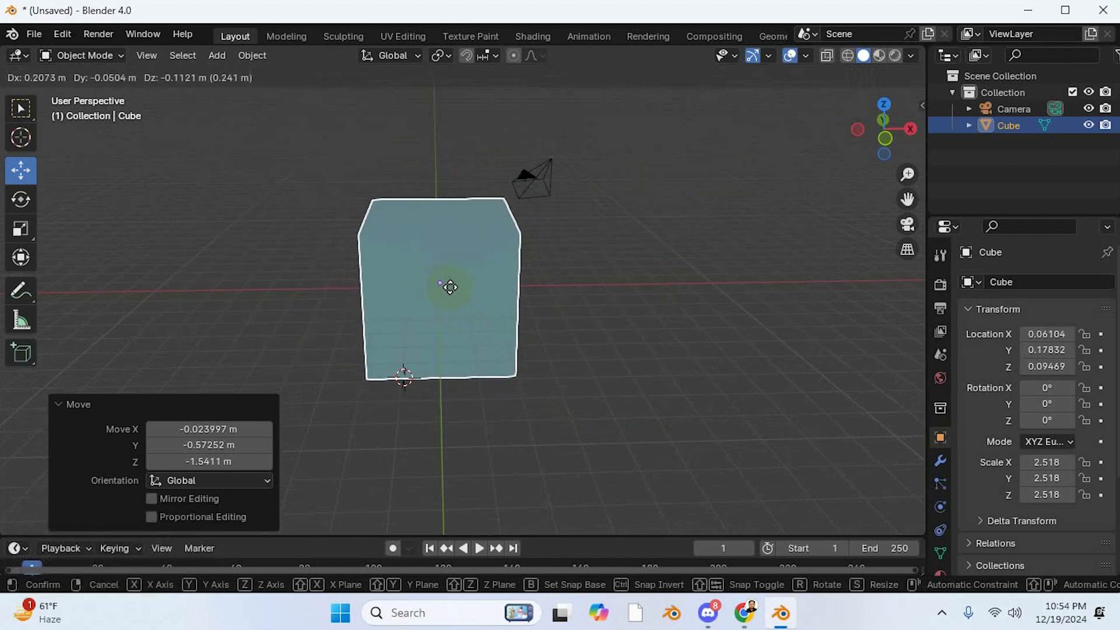
pyautogui.click(454, 287)
pyautogui.moveTo(583, 397); pyautogui.dragTo(632, 407, button='middle')
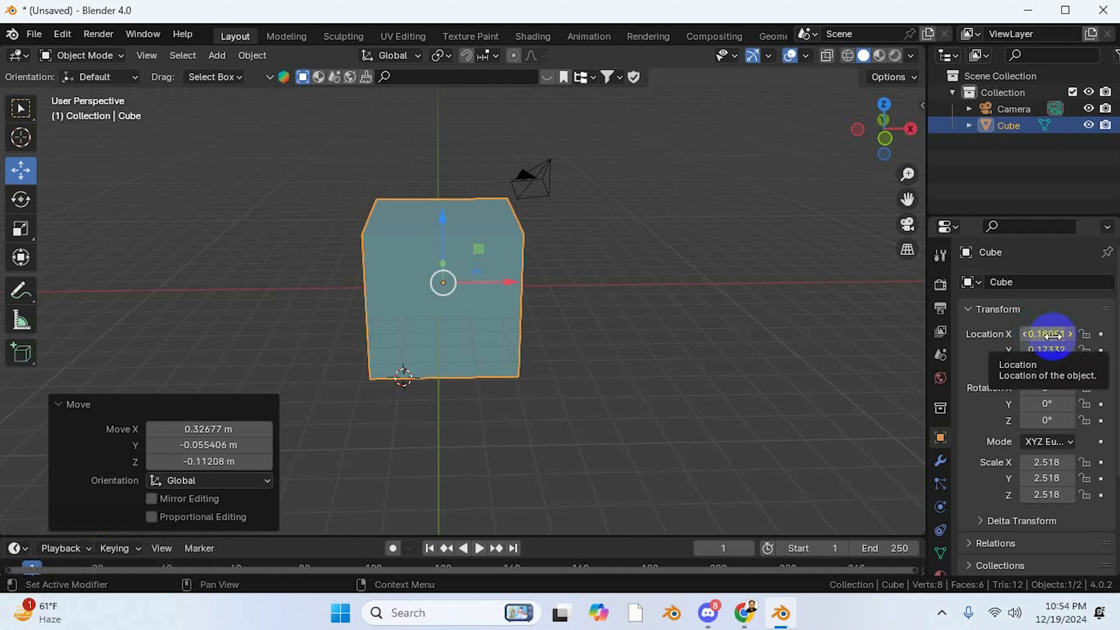
pyautogui.moveTo(1053, 335); pyautogui.dragTo(234, 370)
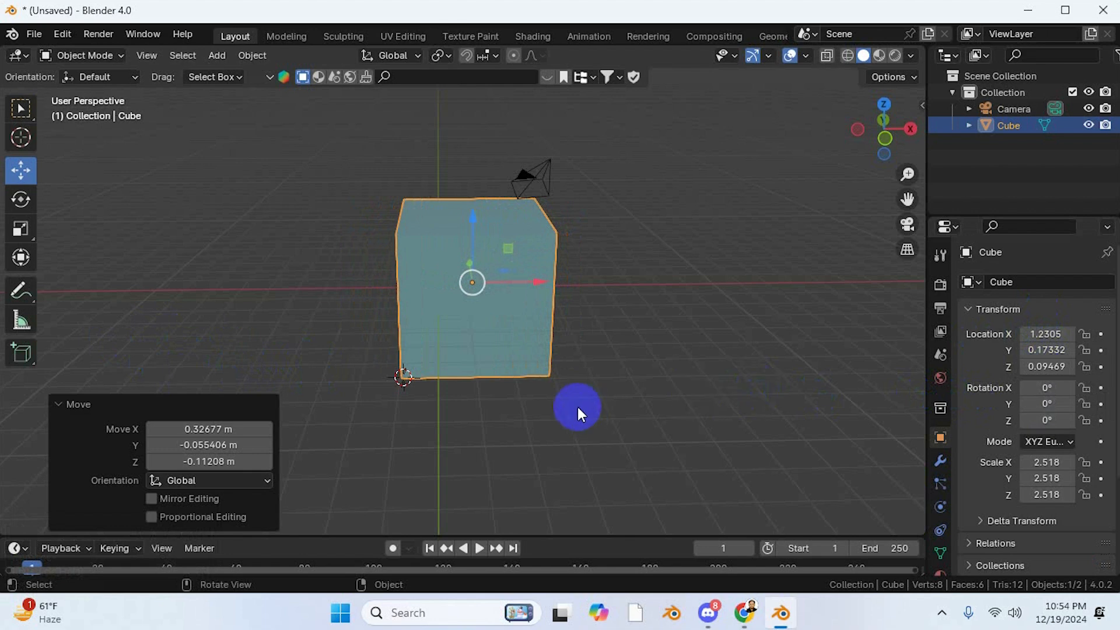
# - Rotate the cube about 9° around the view axis and adjust its rotation to about X 22°, Y 36.6° and Z -9.2°
pyautogui.click(21, 200)
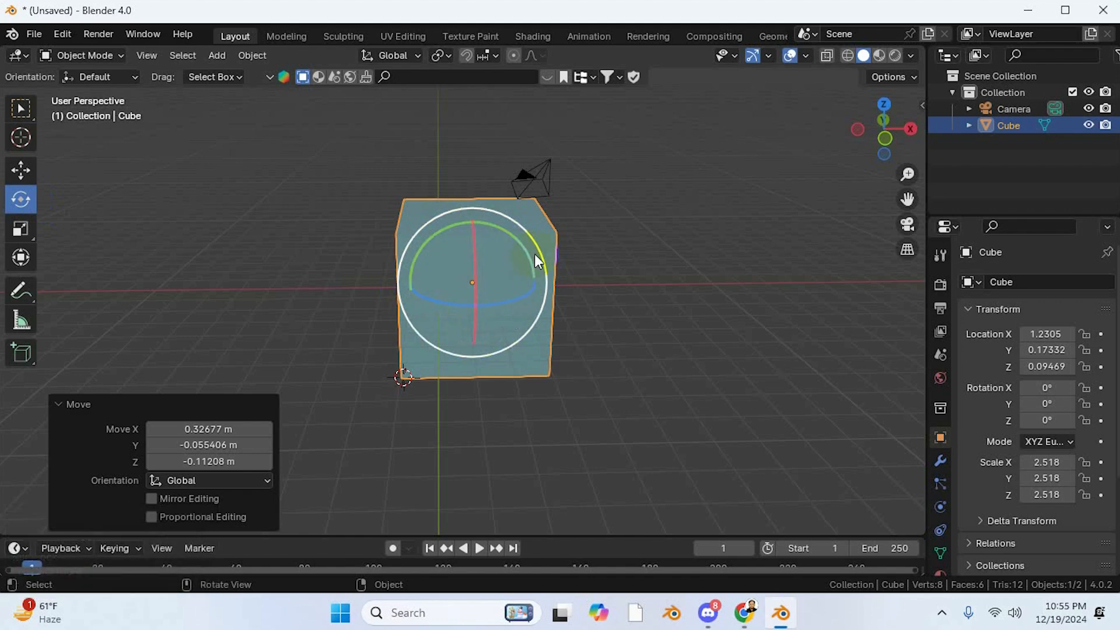
pyautogui.moveTo(538, 249)
pyautogui.mouseDown()
pyautogui.moveTo(545, 280)
pyautogui.moveTo(535, 225)
pyautogui.moveTo(540, 265)
pyautogui.mouseUp()
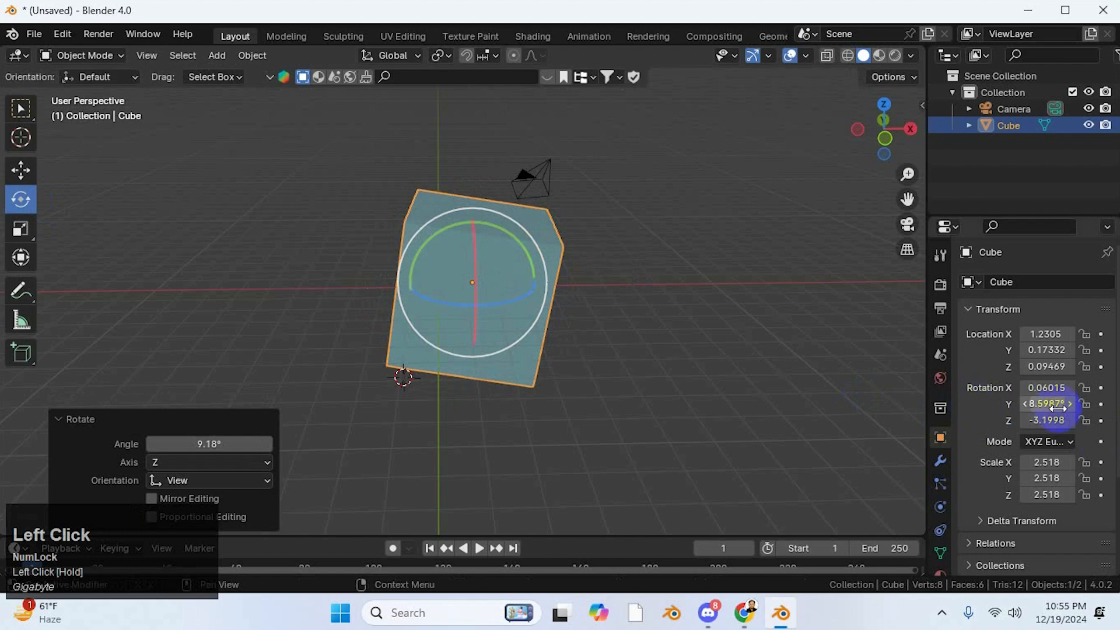
pyautogui.moveTo(1046, 387); pyautogui.dragTo(1044, 419)
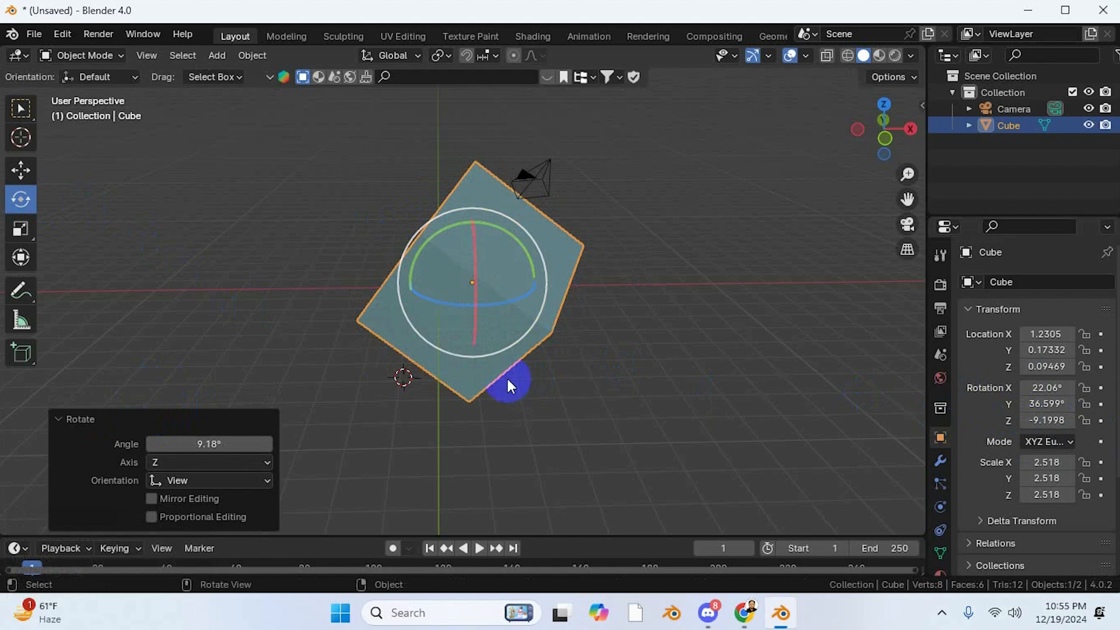
pyautogui.moveTo(447, 355); pyautogui.dragTo(414, 345)
# - Rotate the cube exactly 90° around the global X axis
pyautogui.press('r')
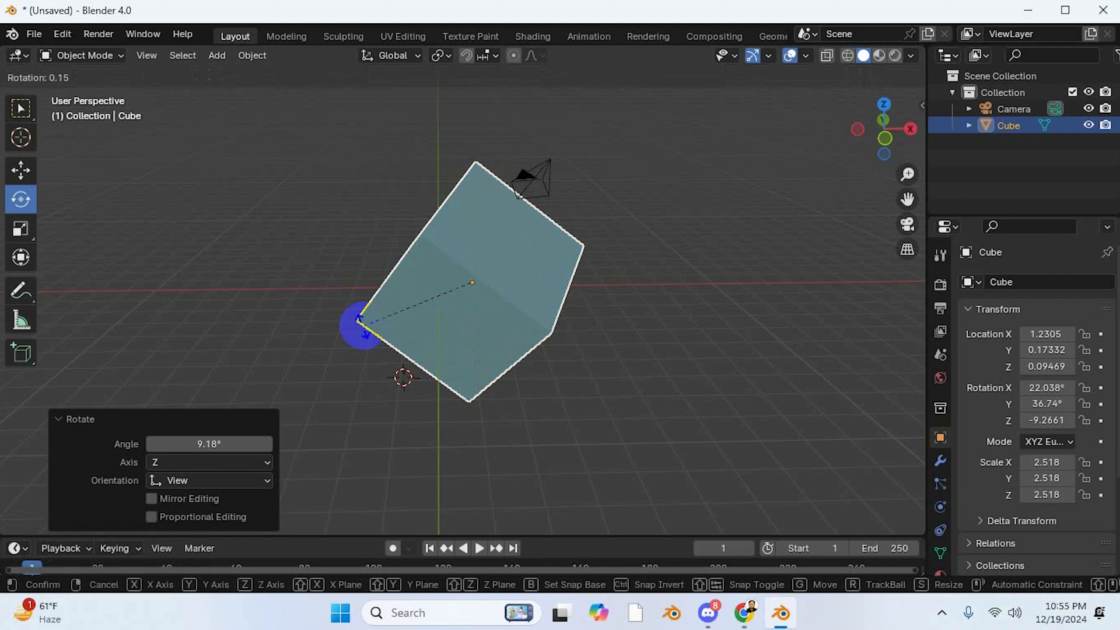
pyautogui.press('x')
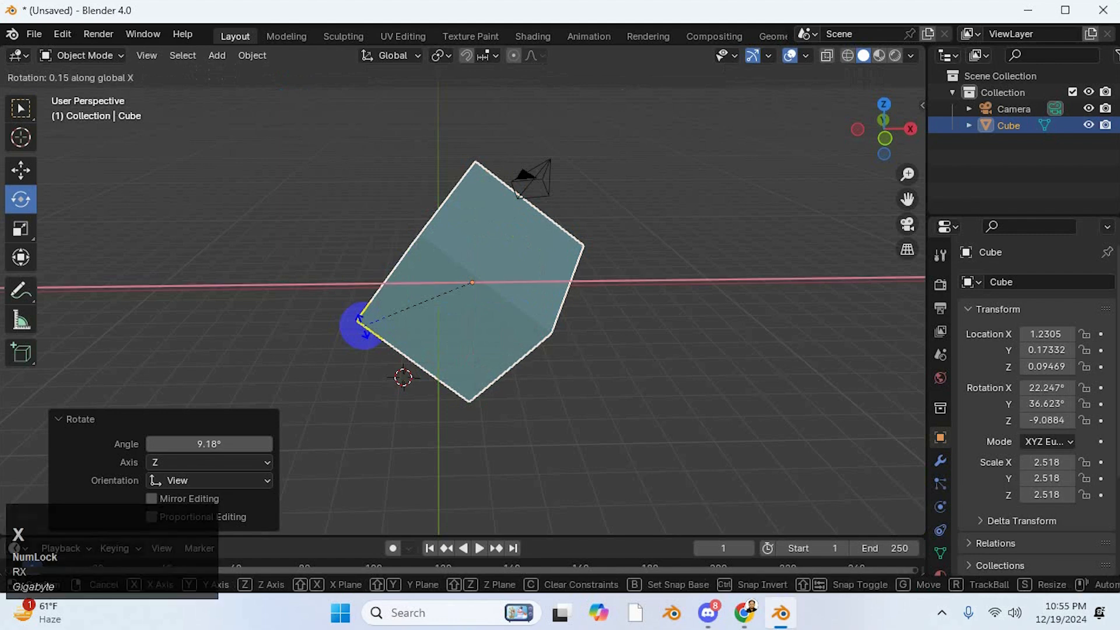
pyautogui.write('9')
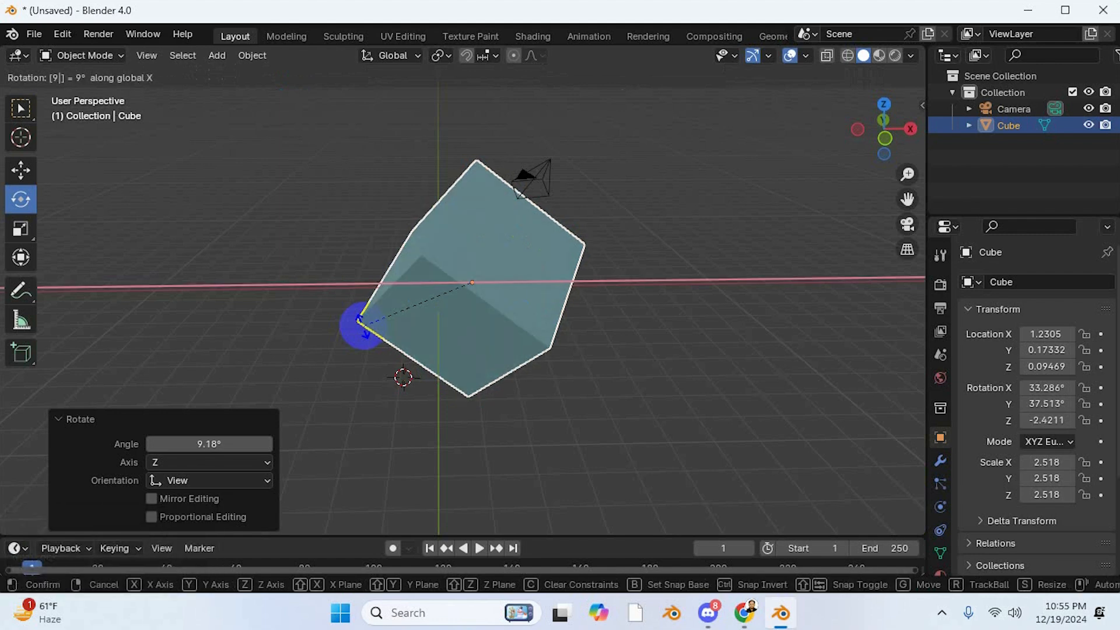
pyautogui.write('0')
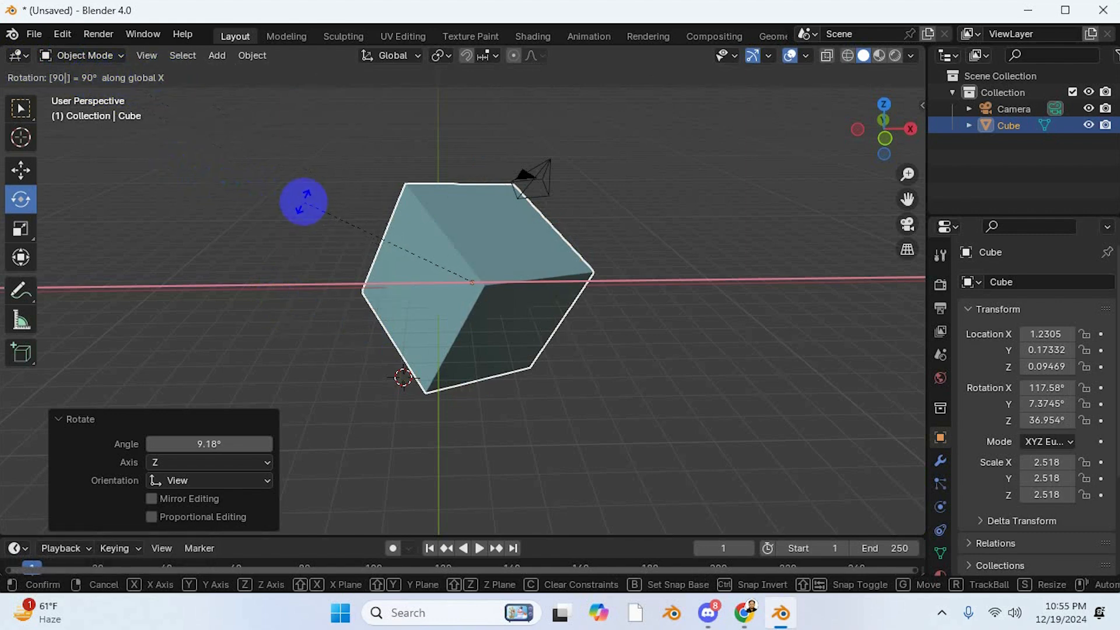
pyautogui.click(368, 223)
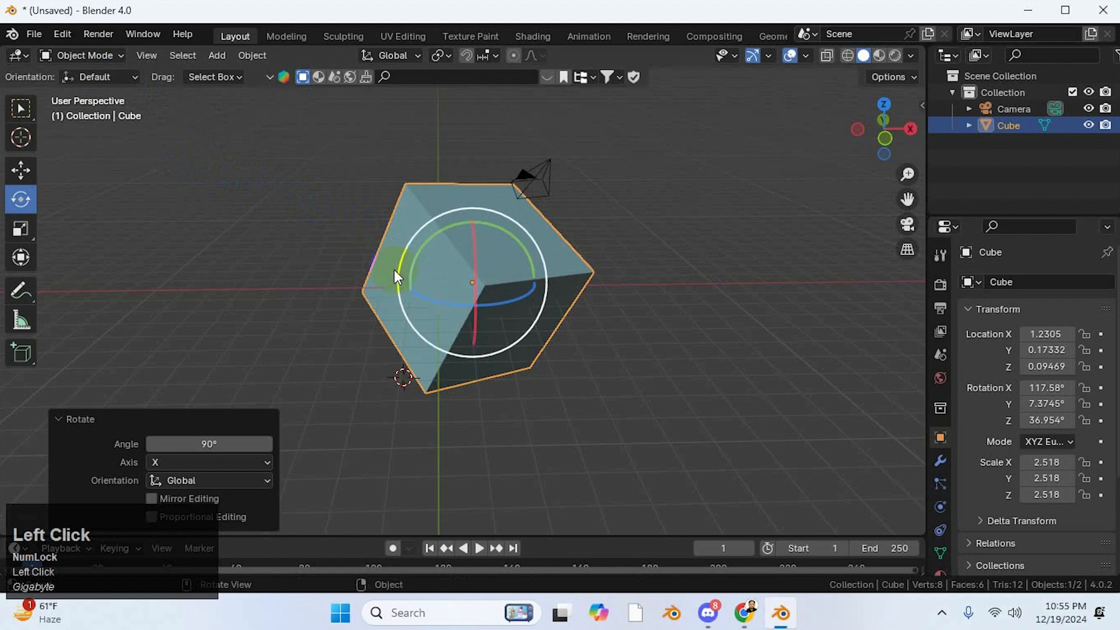
# - Switch the cube's active transform tool to Scale
pyautogui.click(20, 171)
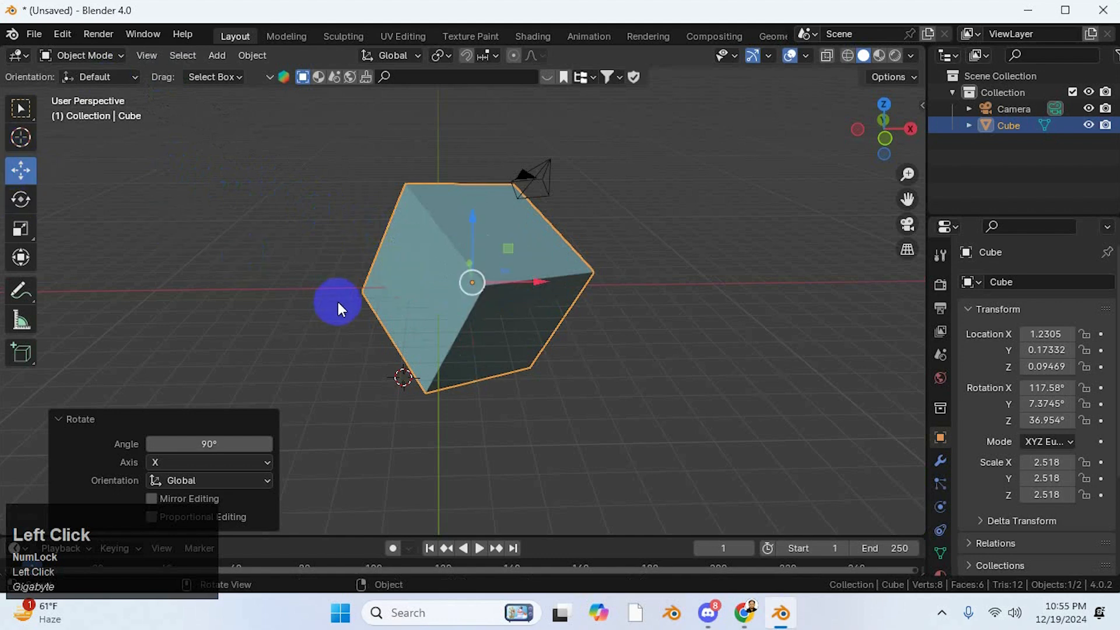
pyautogui.click(24, 234)
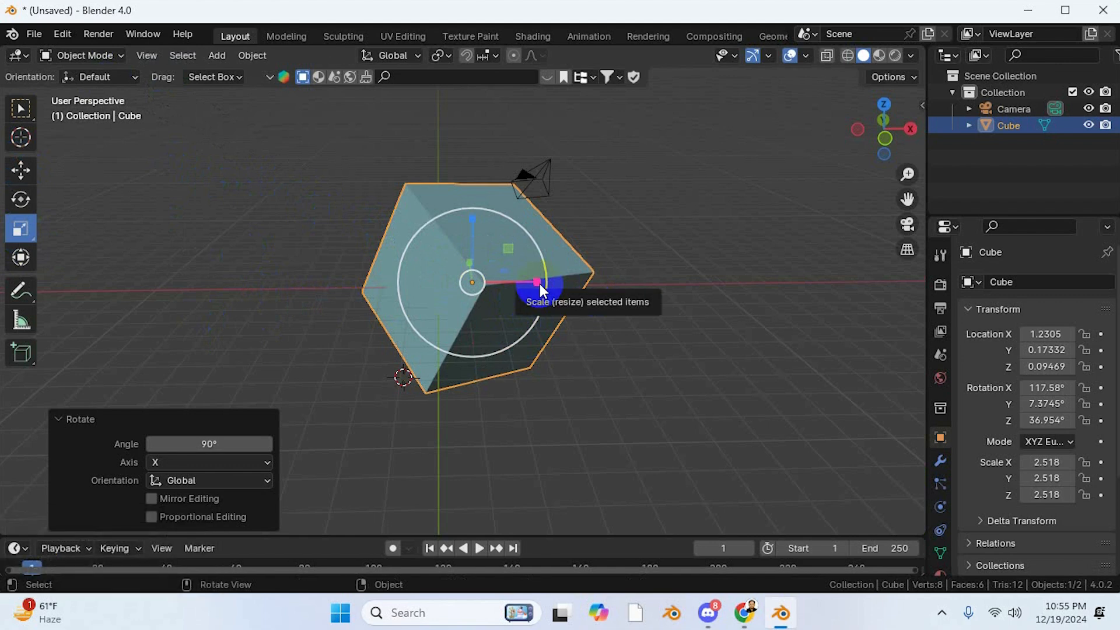
pyautogui.moveTo(540, 281); pyautogui.dragTo(560, 291, button='middle')
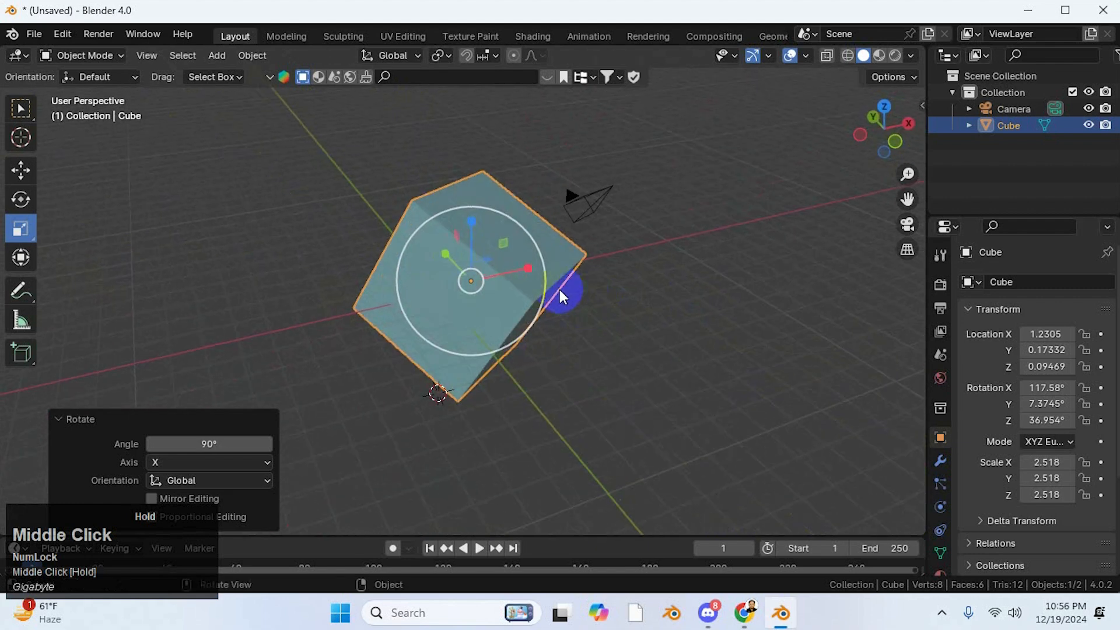
# - Set the cube's rotation to 0° on the Z, Y and X axes
pyautogui.click(1045, 421)
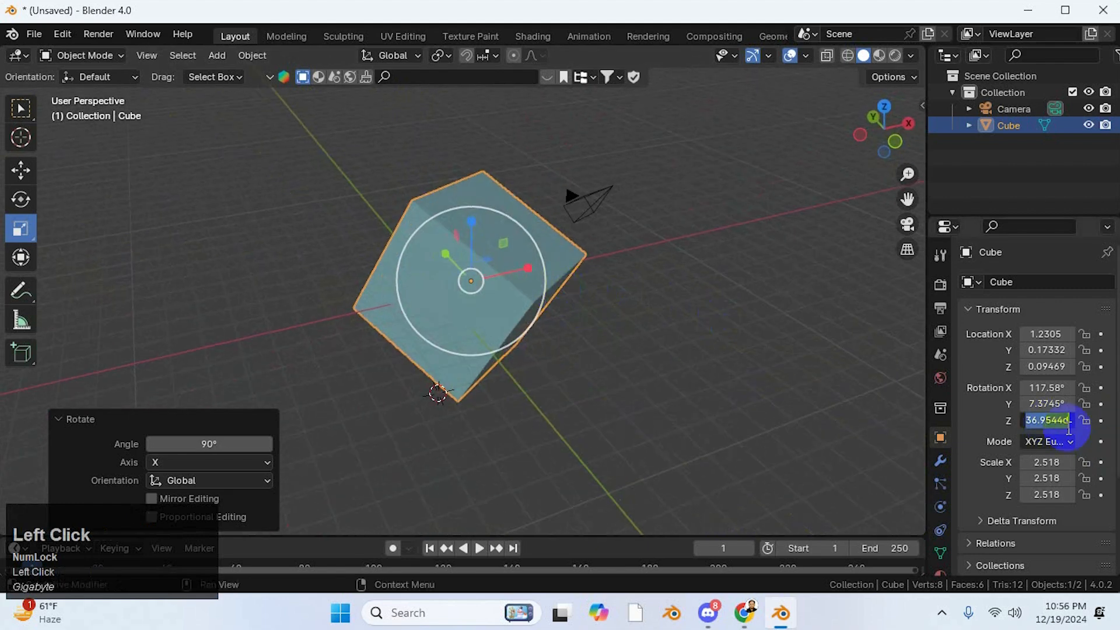
pyautogui.write('0')
pyautogui.press('Return')
pyautogui.click(1048, 402)
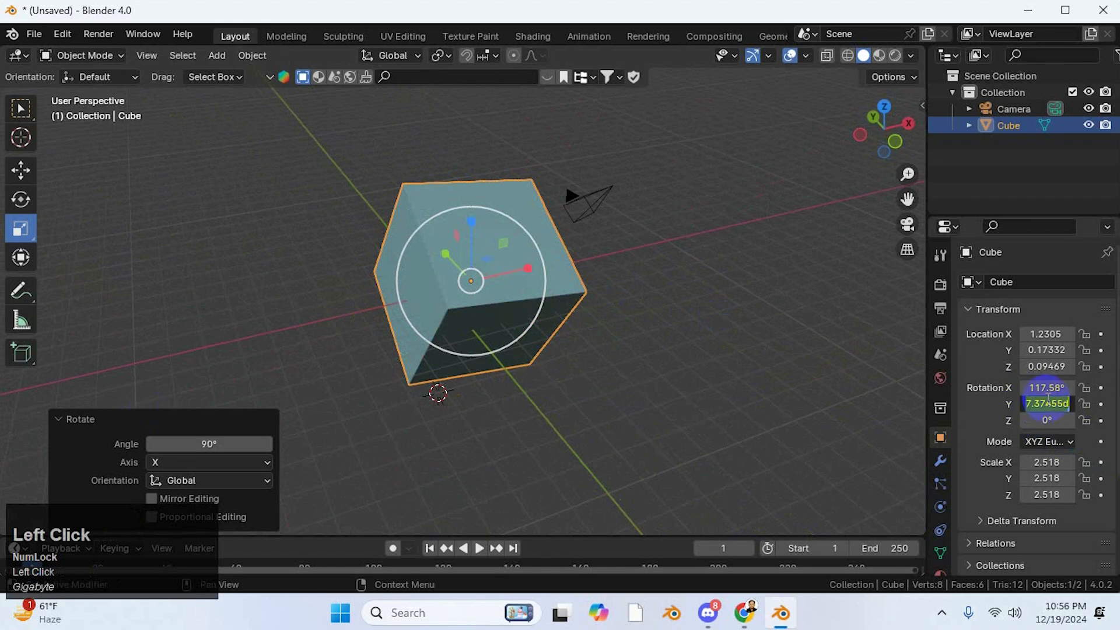
pyautogui.write('0')
pyautogui.press('Return')
pyautogui.click(1046, 388)
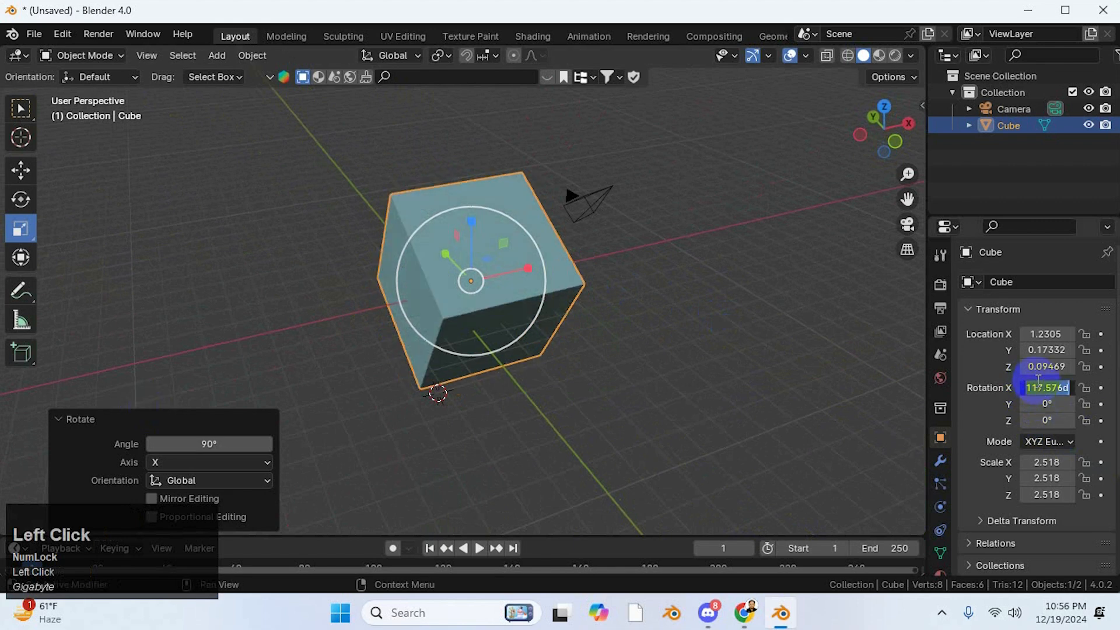
pyautogui.write('0')
pyautogui.press('Return')
# - Set the cube's X, Y and Z location to 0 m, placing it at the world origin
pyautogui.click(1047, 333)
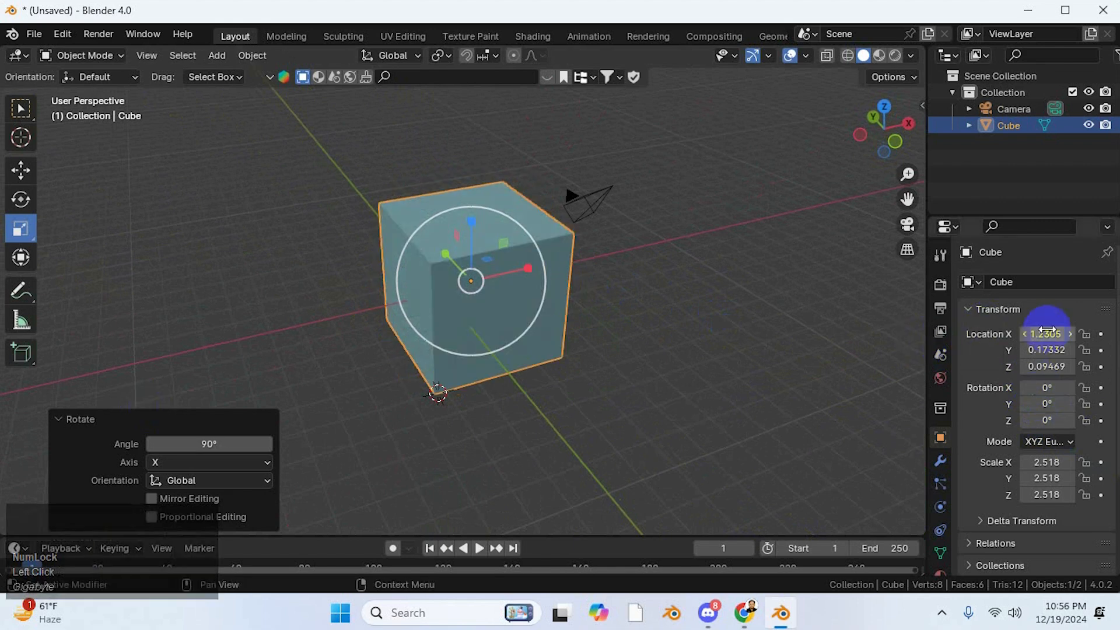
pyautogui.write('0')
pyautogui.press('Return')
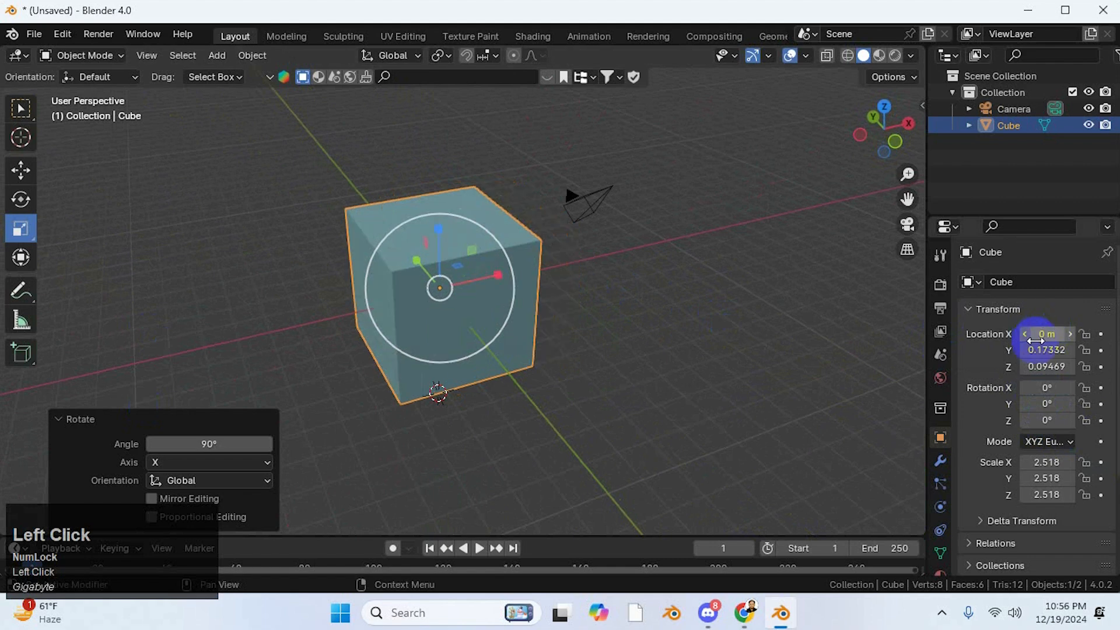
pyautogui.click(1042, 350)
pyautogui.write('0')
pyautogui.press('Return')
pyautogui.click(1049, 366)
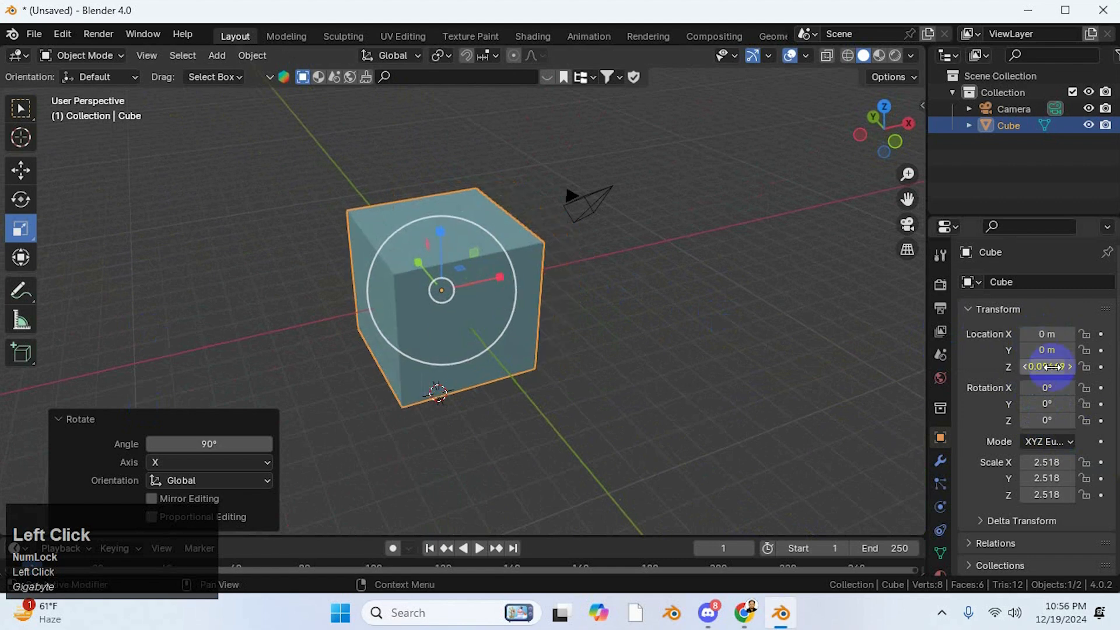
pyautogui.write('0')
pyautogui.press('Return')
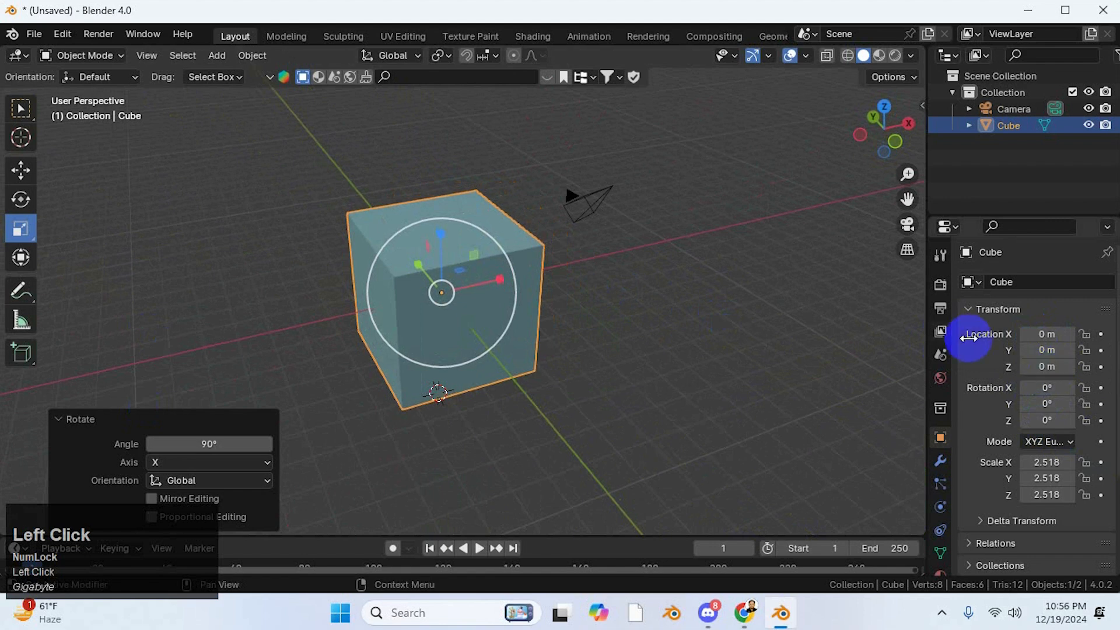
# - Stretch the cube along its individual axes to a scale of about X 4.96, Y 3.63 and Z 2.84
pyautogui.scroll(-1, 625, 291)
pyautogui.moveTo(387, 363); pyautogui.dragTo(472, 309, button='middle')
pyautogui.press('KP_1')
pyautogui.click(688, 311)
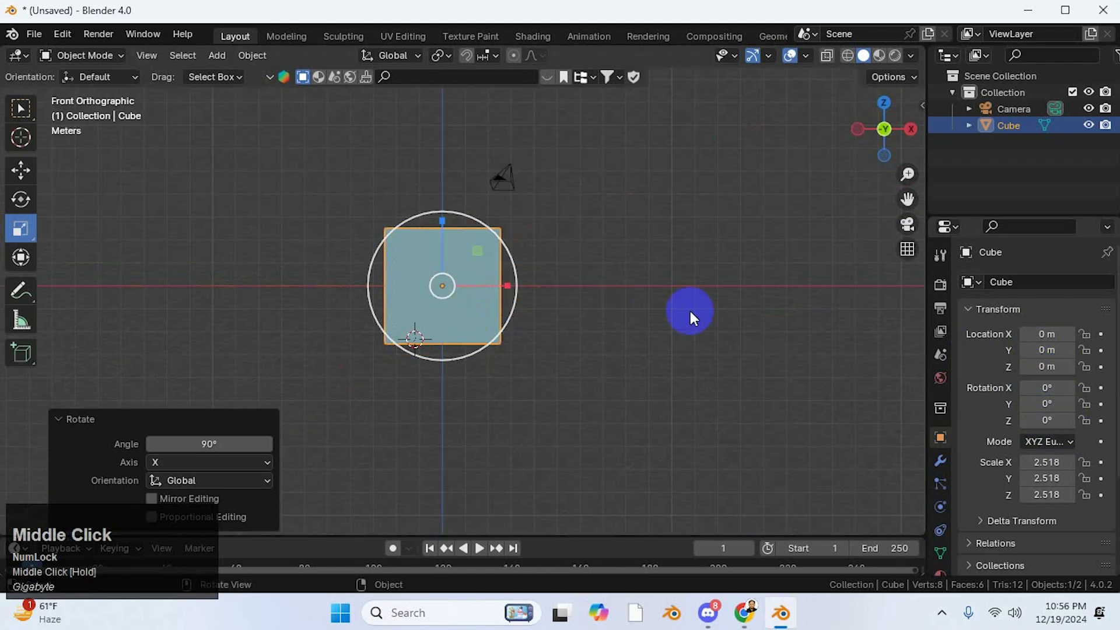
pyautogui.click(446, 275)
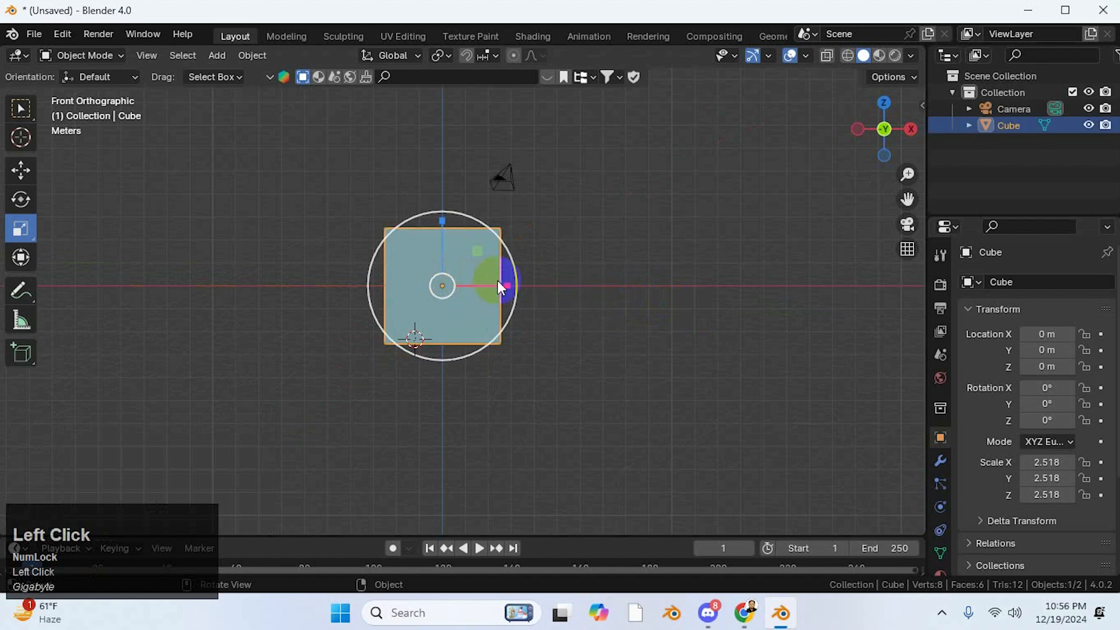
pyautogui.moveTo(501, 283); pyautogui.dragTo(543, 280)
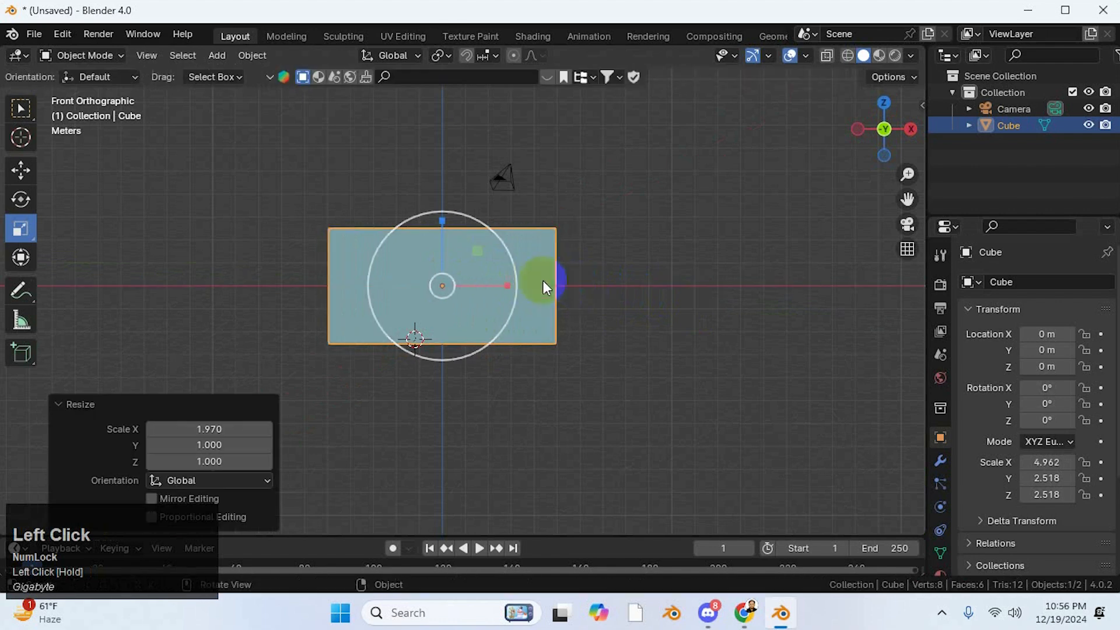
pyautogui.moveTo(446, 221); pyautogui.dragTo(449, 204)
pyautogui.moveTo(619, 269); pyautogui.dragTo(517, 284, button='middle')
pyautogui.moveTo(516, 284); pyautogui.dragTo(559, 280)
pyautogui.moveTo(589, 356); pyautogui.dragTo(736, 325, button='middle')
pyautogui.scroll(-2, 604, 327)
pyautogui.moveTo(604, 327)
pyautogui.mouseDown(button='middle')
pyautogui.moveTo(615, 347)
pyautogui.moveTo(549, 335)
pyautogui.moveTo(614, 331)
pyautogui.mouseUp(button='middle')
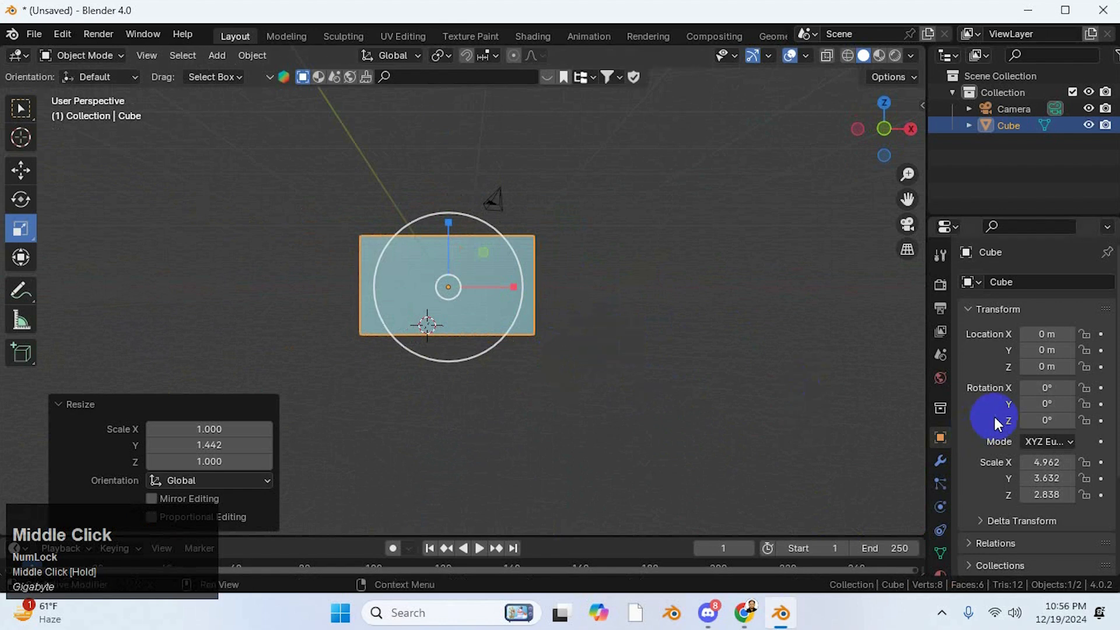
# - Adjust the cube's scale values to about X 5.522, Y 3.052 and Z 2.638
pyautogui.moveTo(1045, 459); pyautogui.dragTo(204, 473)
pyautogui.moveTo(1047, 480); pyautogui.dragTo(143, 137)
pyautogui.scroll(-4, 583, 344)
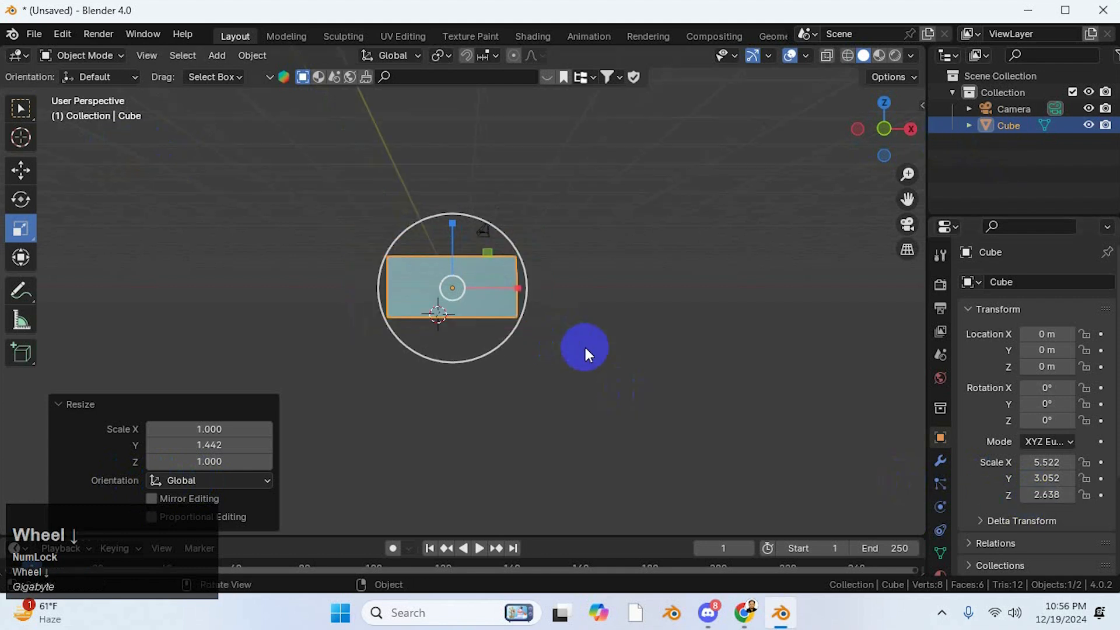
# - Examine the stretched cube's proportions from above and from several angles, near and far
pyautogui.moveTo(583, 343); pyautogui.dragTo(585, 445, button='middle')
pyautogui.scroll(2, 499, 393)
pyautogui.moveTo(498, 390); pyautogui.dragTo(671, 325, button='middle')
pyautogui.scroll(-2, 492, 332)
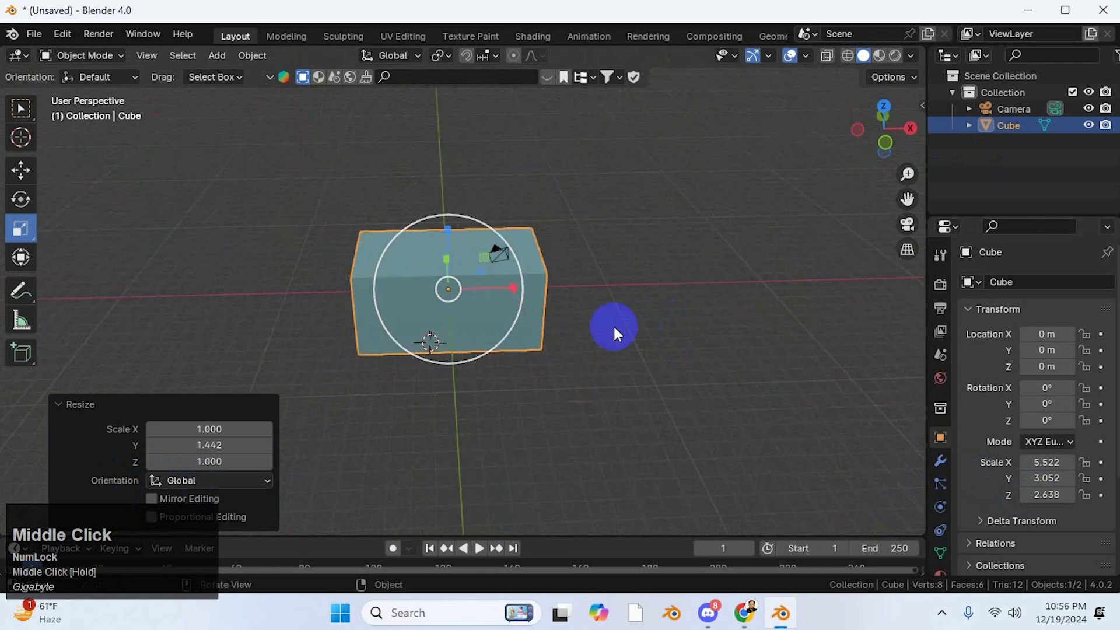
pyautogui.scroll(-2, 613, 324)
pyautogui.scroll(1, 614, 324)
pyautogui.scroll(2, 613, 325)
pyautogui.moveTo(599, 324)
pyautogui.mouseDown(button='middle')
pyautogui.moveTo(587, 306)
pyautogui.moveTo(590, 342)
pyautogui.mouseUp(button='middle')
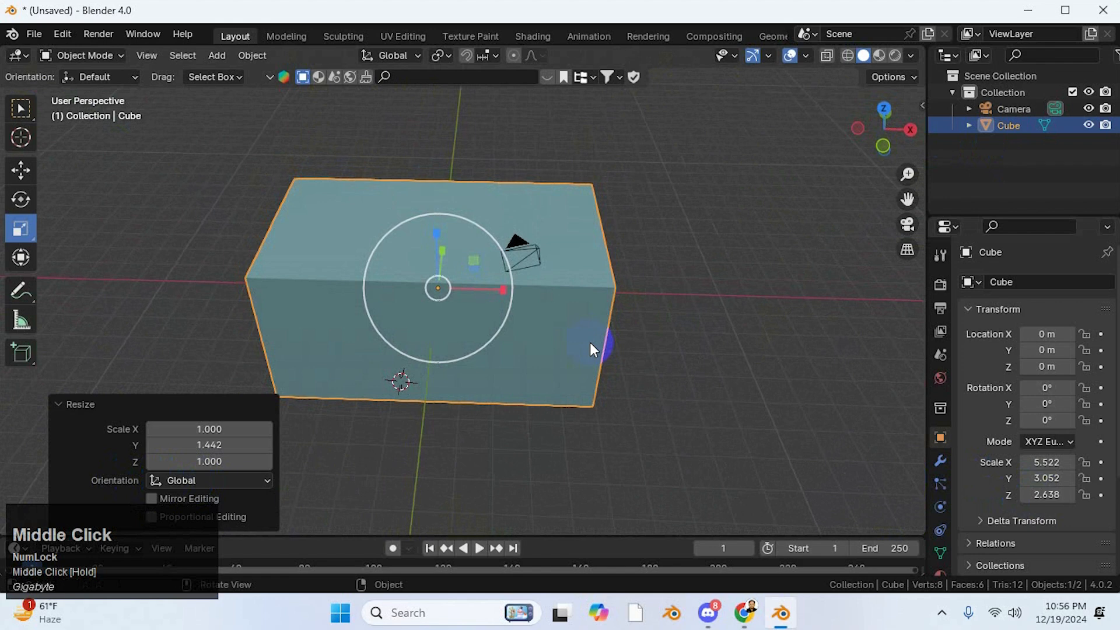
pyautogui.click(943, 614)
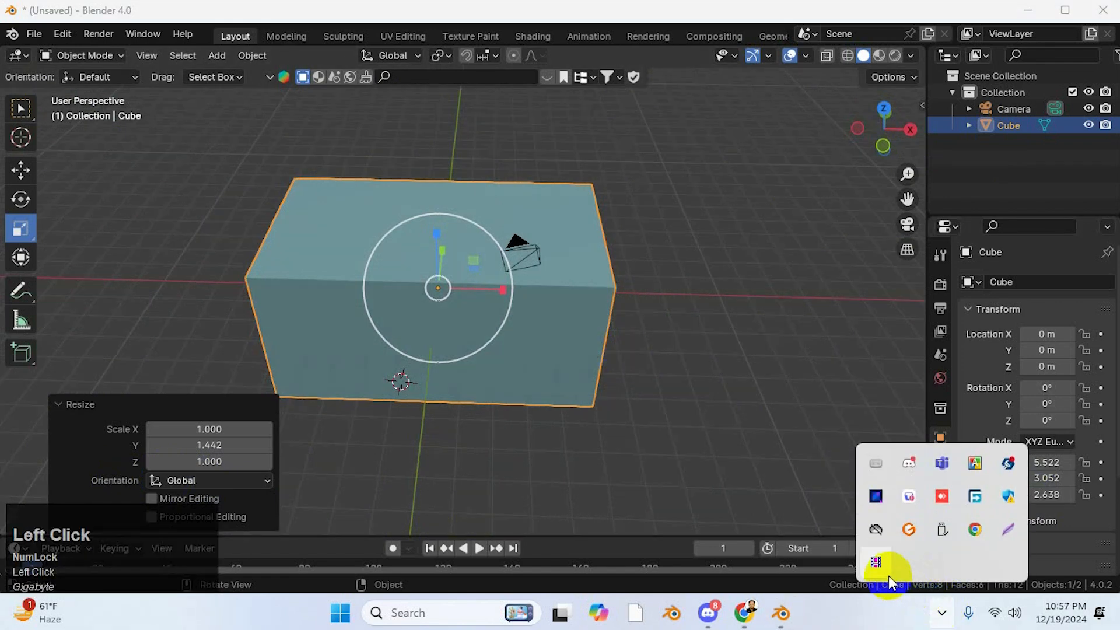
pyautogui.click(882, 569)
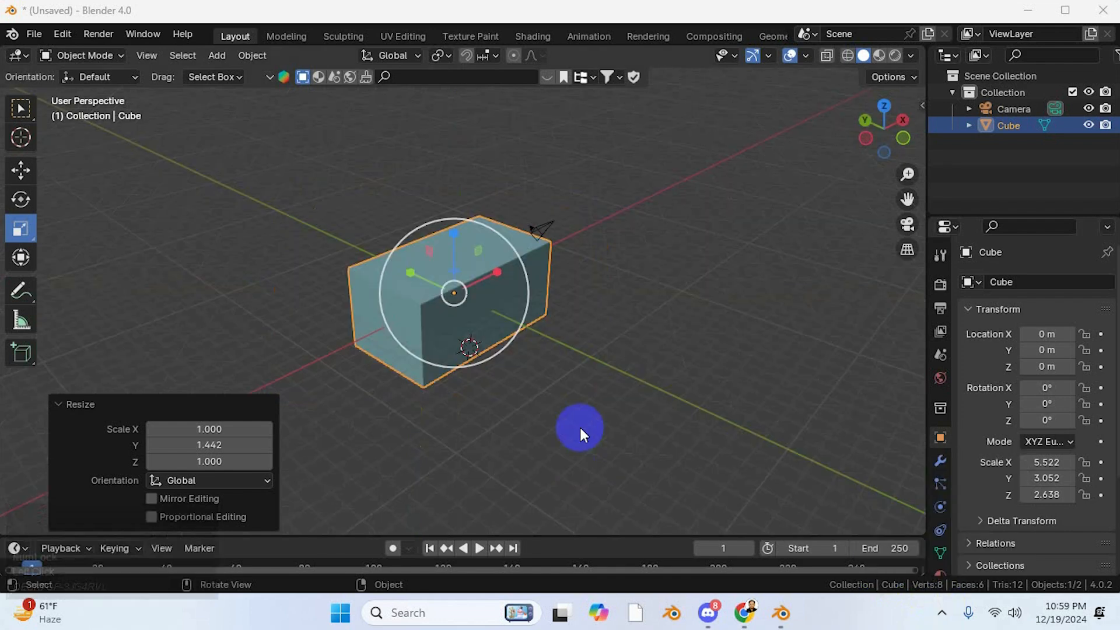
# - View the cube in the front and back orthographic views and return to the front
pyautogui.moveTo(524, 411); pyautogui.dragTo(563, 370, button='middle')
pyautogui.scroll(1, 560, 366)
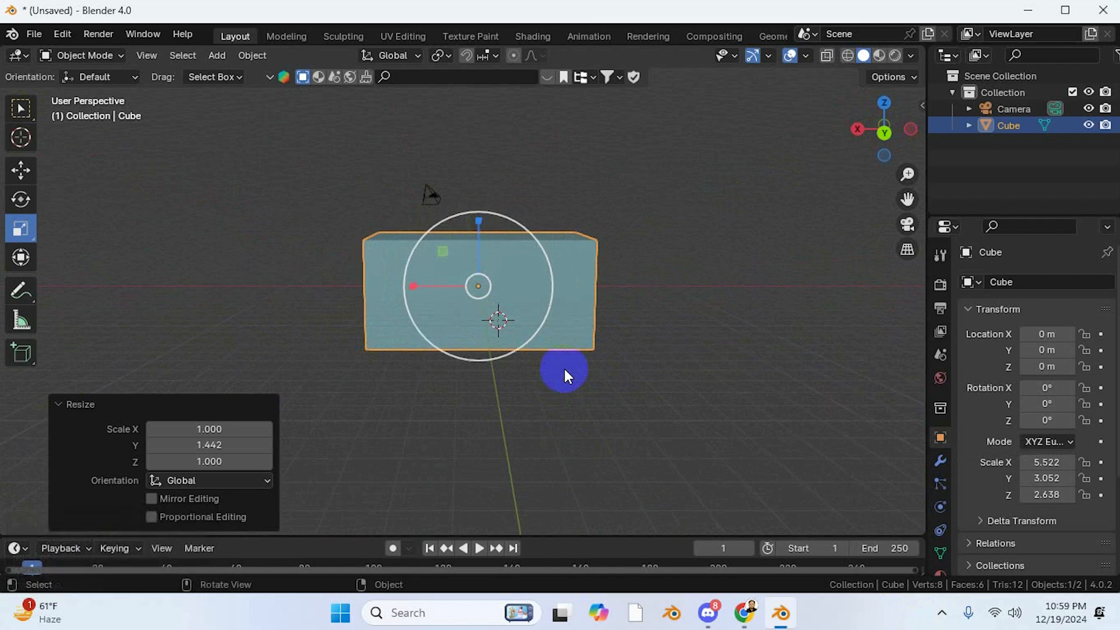
pyautogui.press('KP_1')
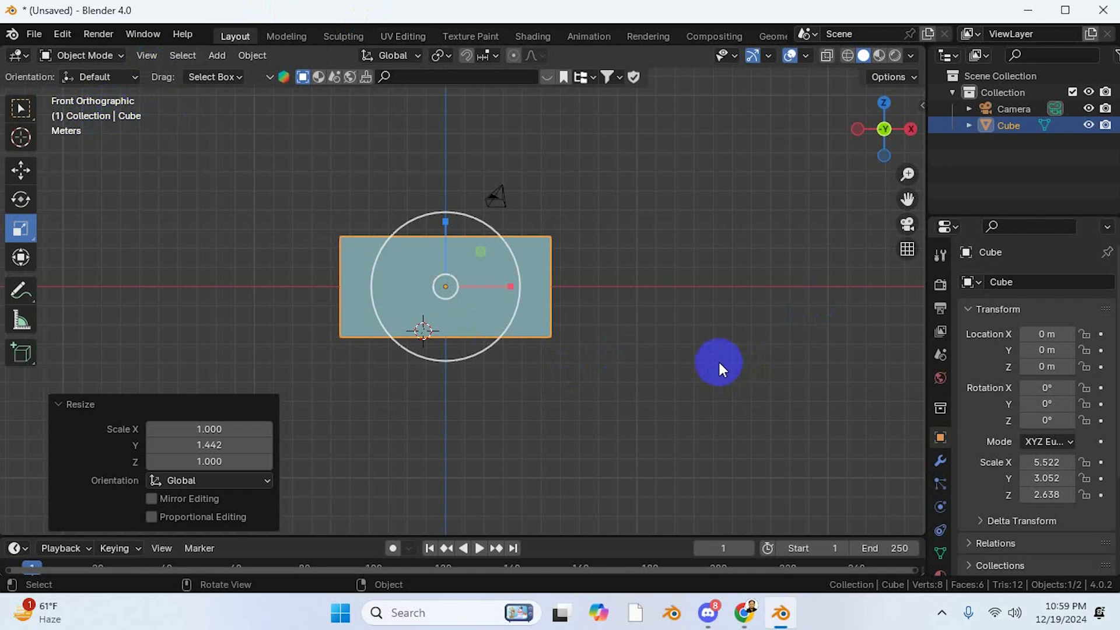
pyautogui.press('ctrl')
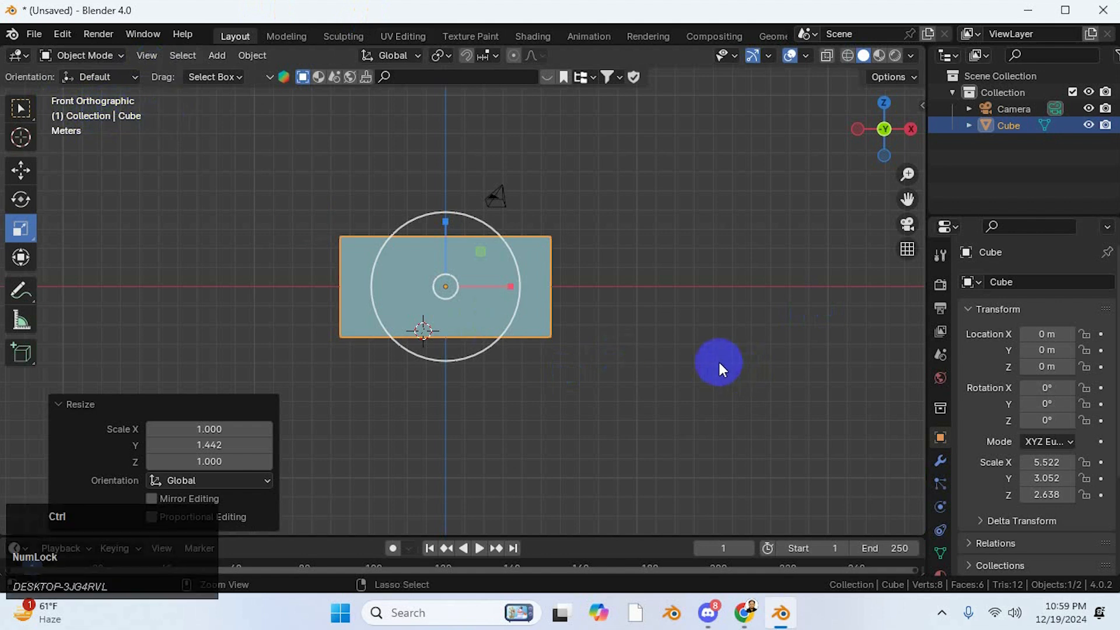
pyautogui.press('ctrl+KP_1')
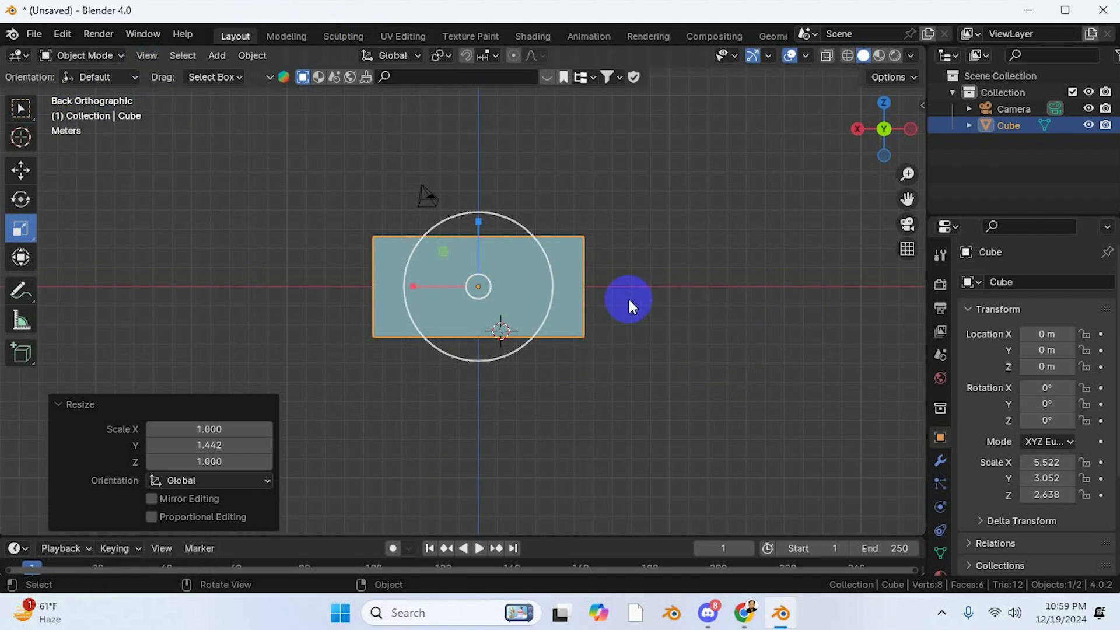
pyautogui.press('KP_1')
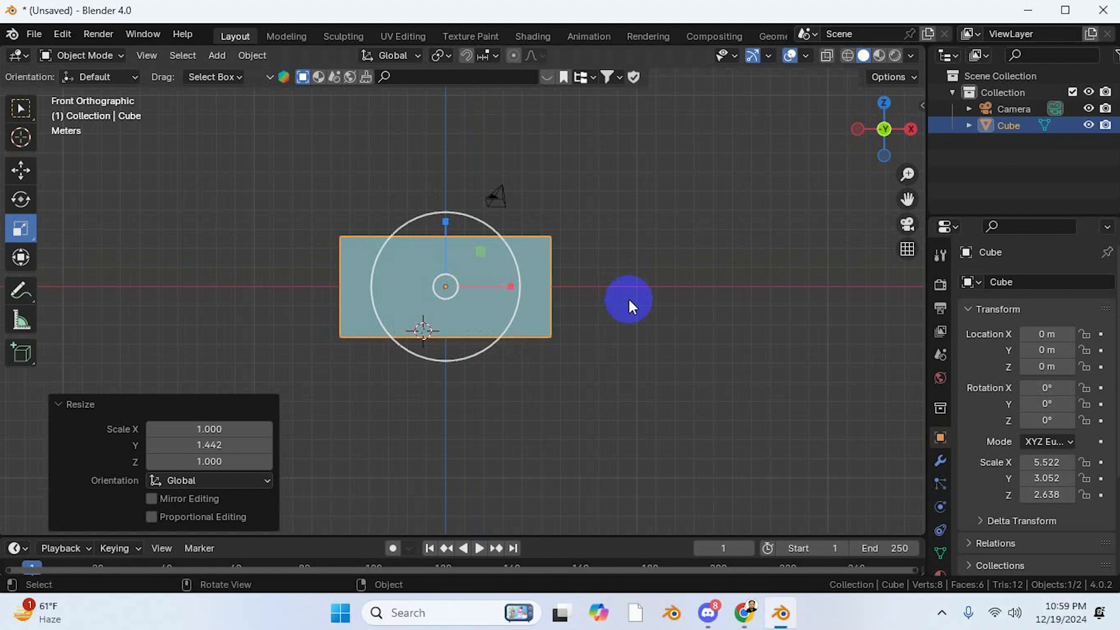
# - View the cube in the right, left, top and bottom orthographic views
pyautogui.press('KP_3')
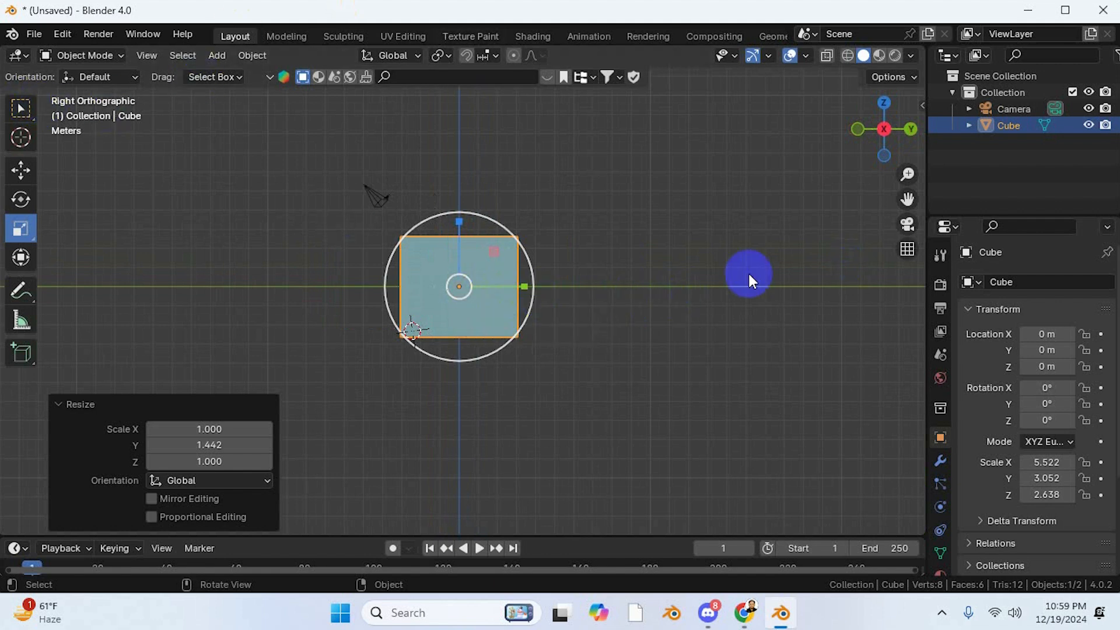
pyautogui.press('Num_Lock')
pyautogui.press('ctrl+KP_3')
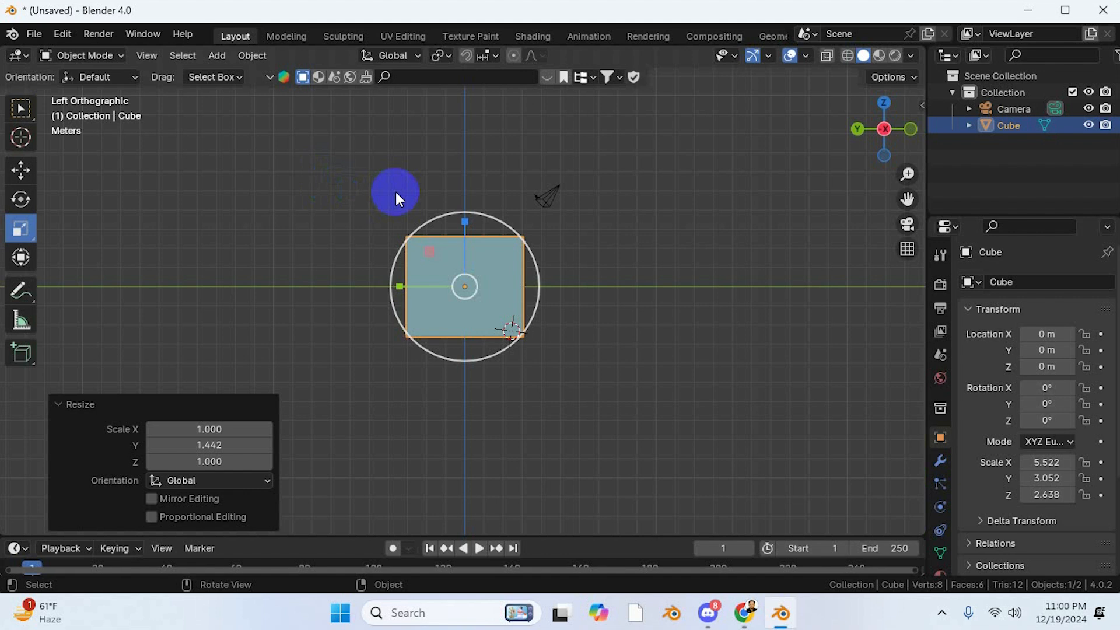
pyautogui.press('KP_7')
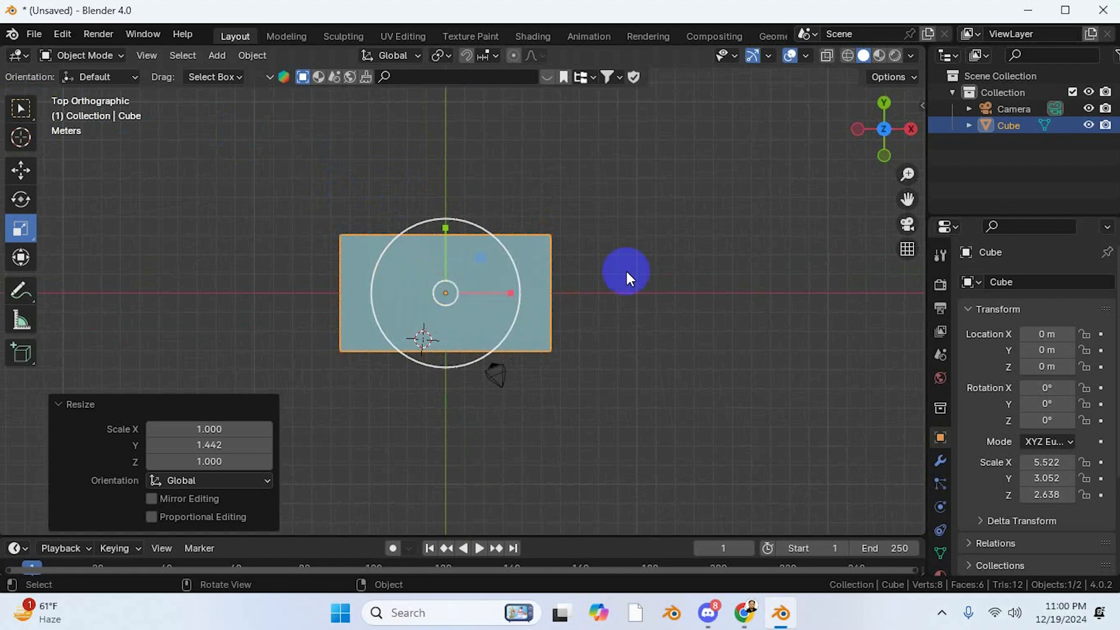
pyautogui.press('ctrl+KP_7')
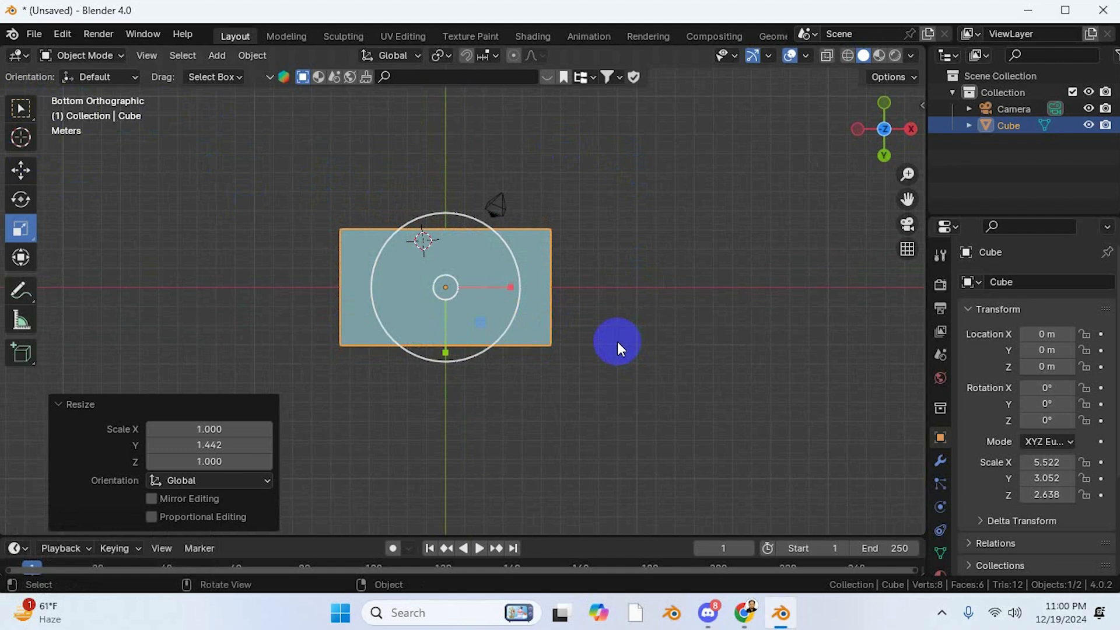
# - Return to the front orthographic view and change to a zoomed-out perspective view of the cube
pyautogui.press('KP_1')
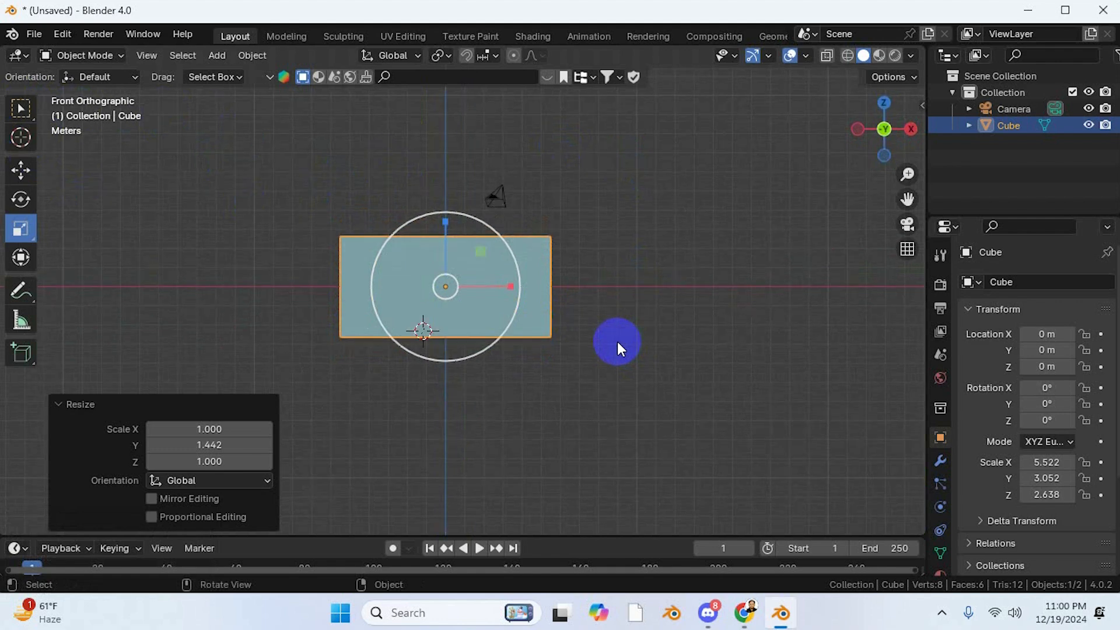
pyautogui.moveTo(617, 333); pyautogui.dragTo(674, 327, button='middle')
pyautogui.scroll(-3, 603, 318)
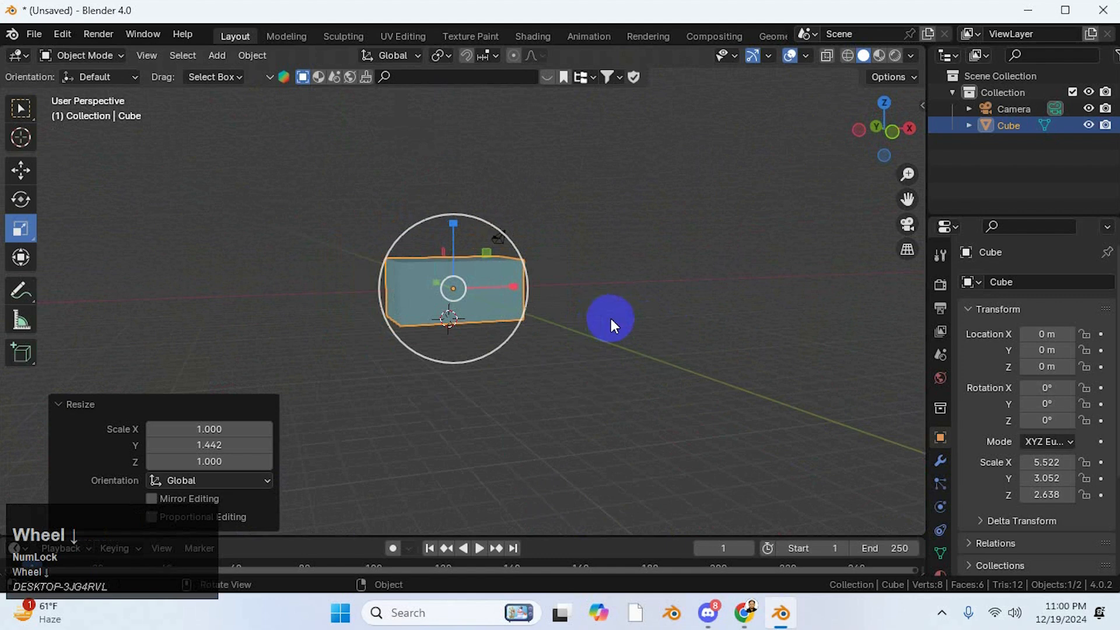
pyautogui.scroll(-2, 611, 319)
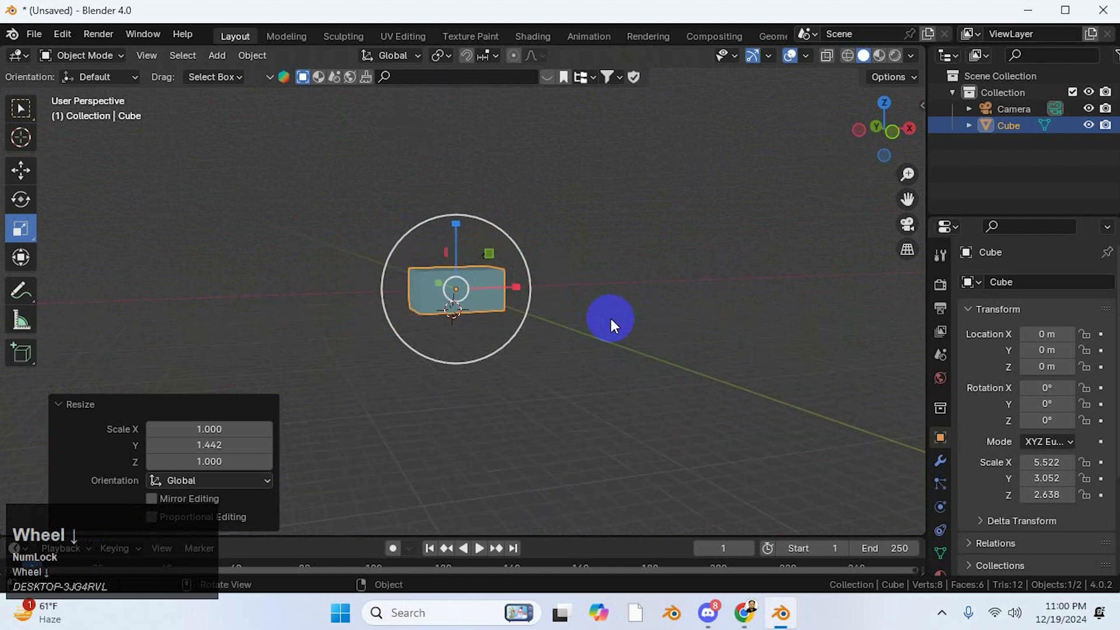